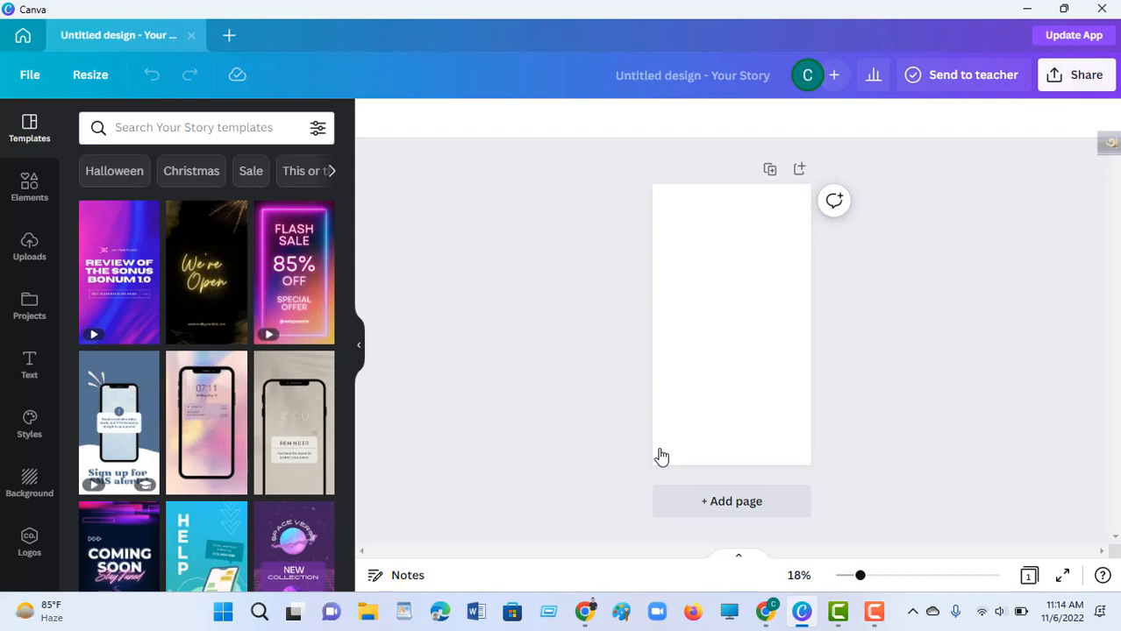
- Insert the round-topped arch shape from the Lines & Shapes collection onto the blank story page
{"action": "left_click", "coordinate": [733, 303]}
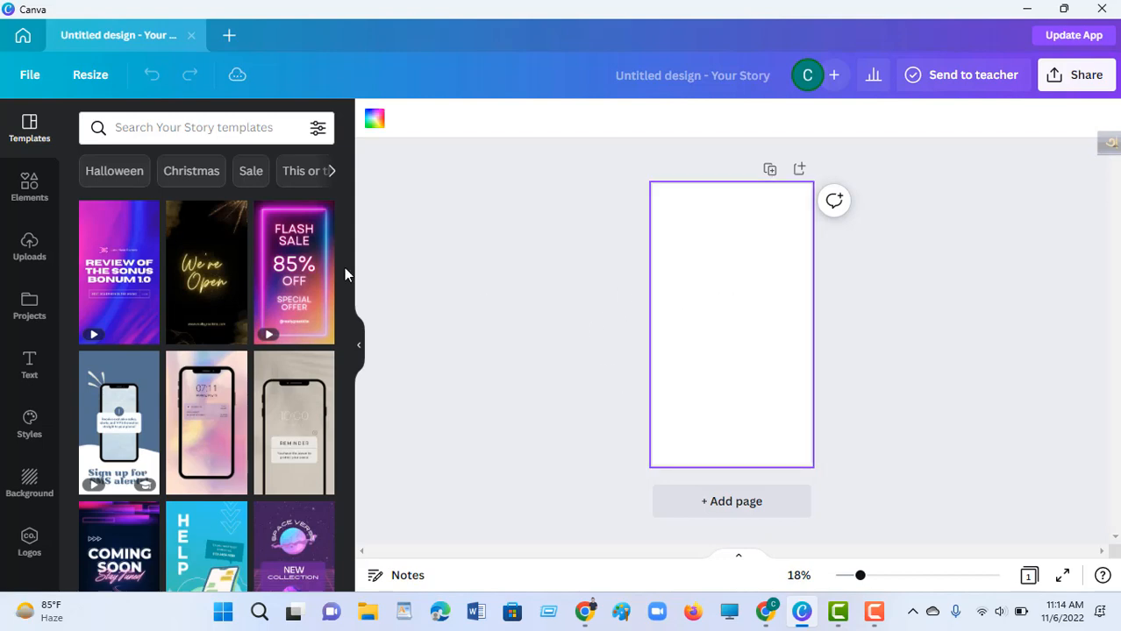
{"action": "left_click", "coordinate": [27, 195]}
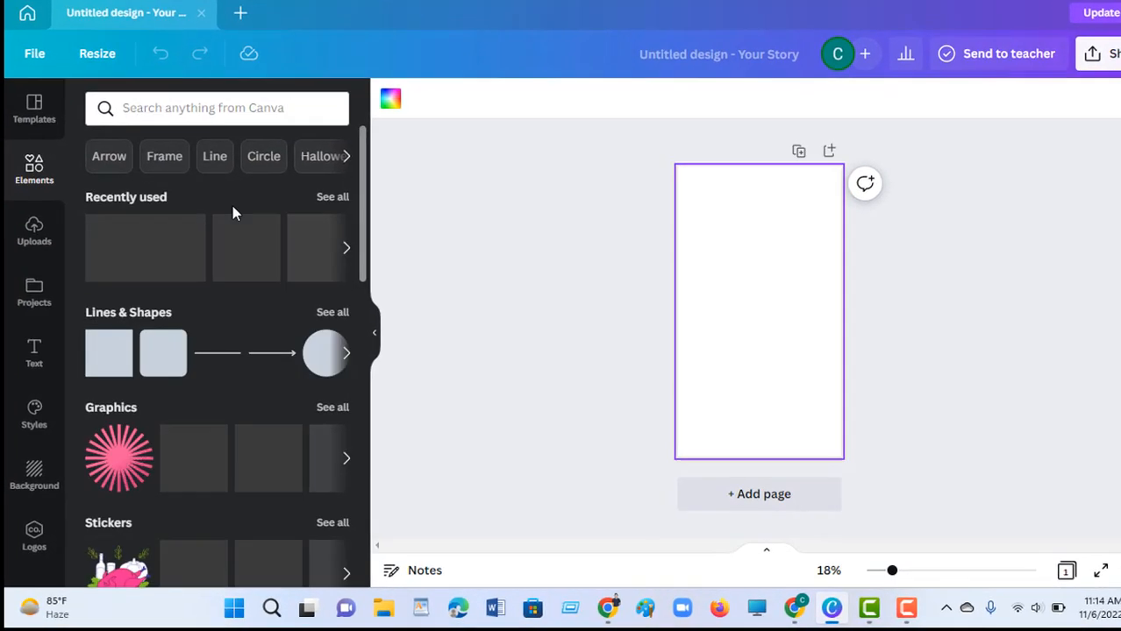
{"action": "left_click", "coordinate": [333, 312]}
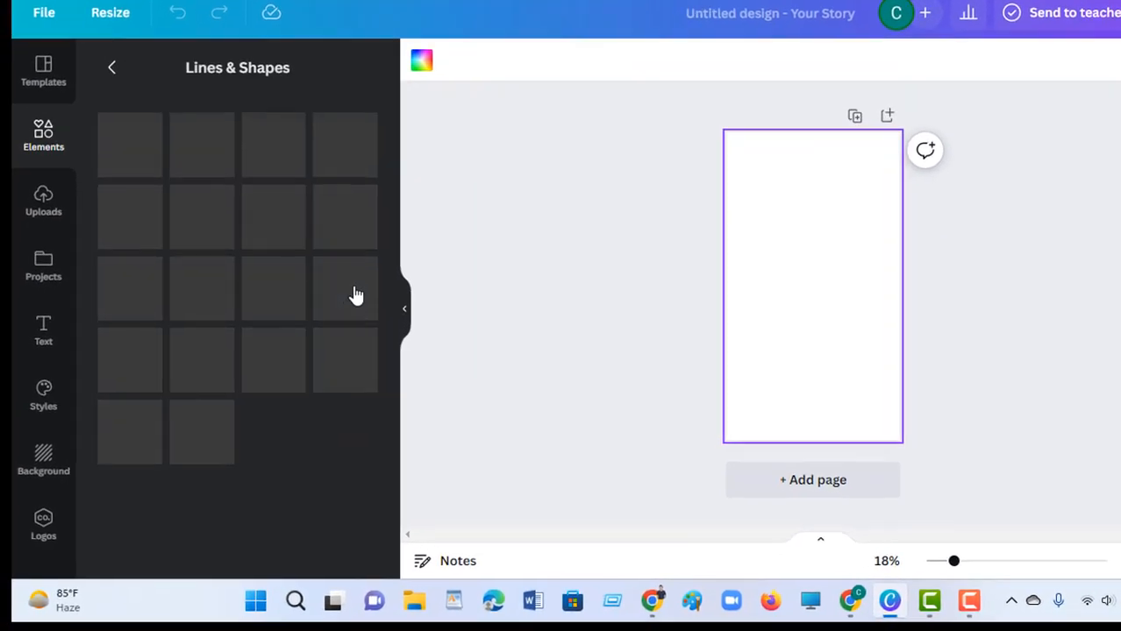
{"action": "scroll", "coordinate": [206, 412], "scroll_direction": "down", "scroll_amount": 10}
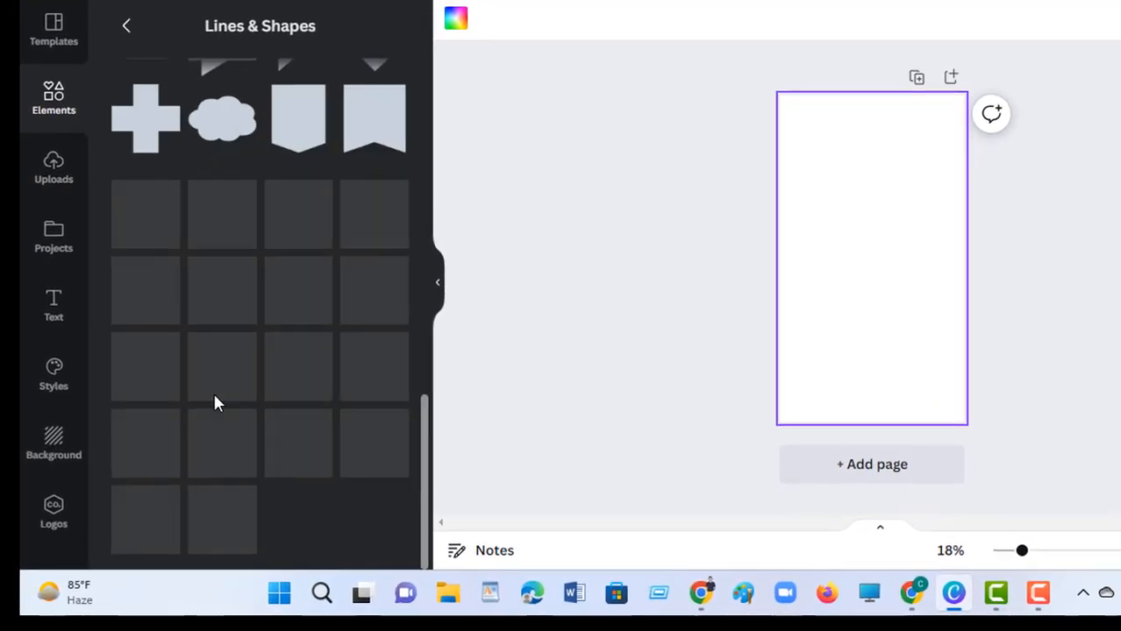
{"action": "left_click", "coordinate": [156, 523]}
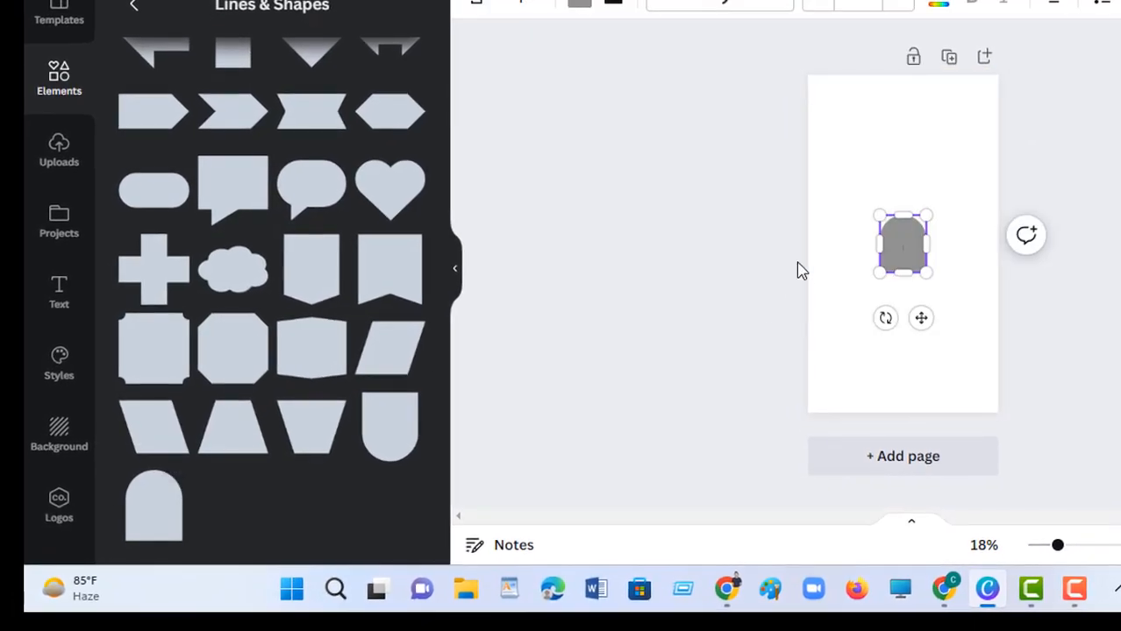
- Turn the arch so its rounded end points down to the right, and stretch it into a large tilted bar running off the page's upper left
{"action": "left_click_drag", "start_coordinate": [885, 318], "coordinate": [812, 63]}
{"action": "left_click_drag", "start_coordinate": [854, 185], "coordinate": [833, 114]}
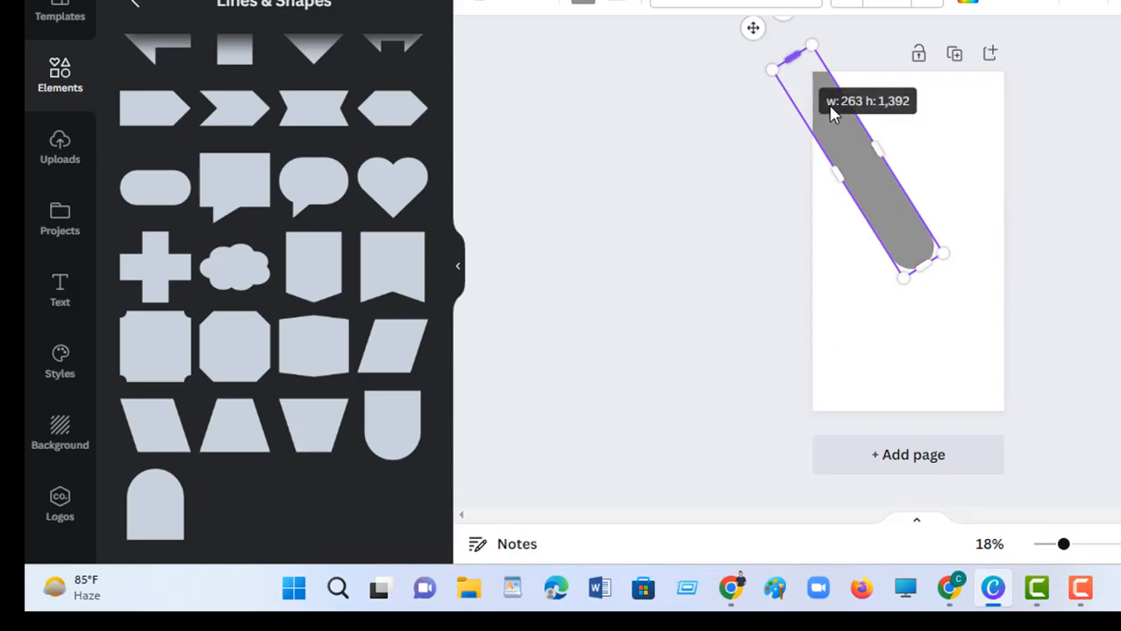
{"action": "left_click_drag", "start_coordinate": [876, 149], "coordinate": [930, 125]}
{"action": "left_click_drag", "start_coordinate": [842, 175], "coordinate": [809, 191]}
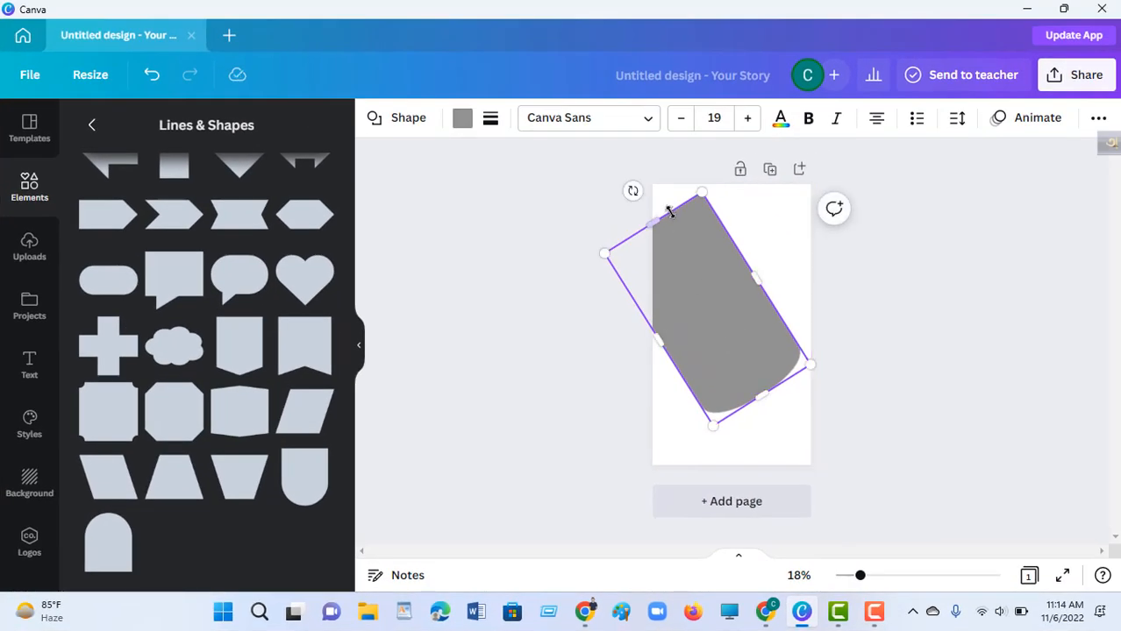
{"action": "left_click_drag", "start_coordinate": [668, 210], "coordinate": [627, 140]}
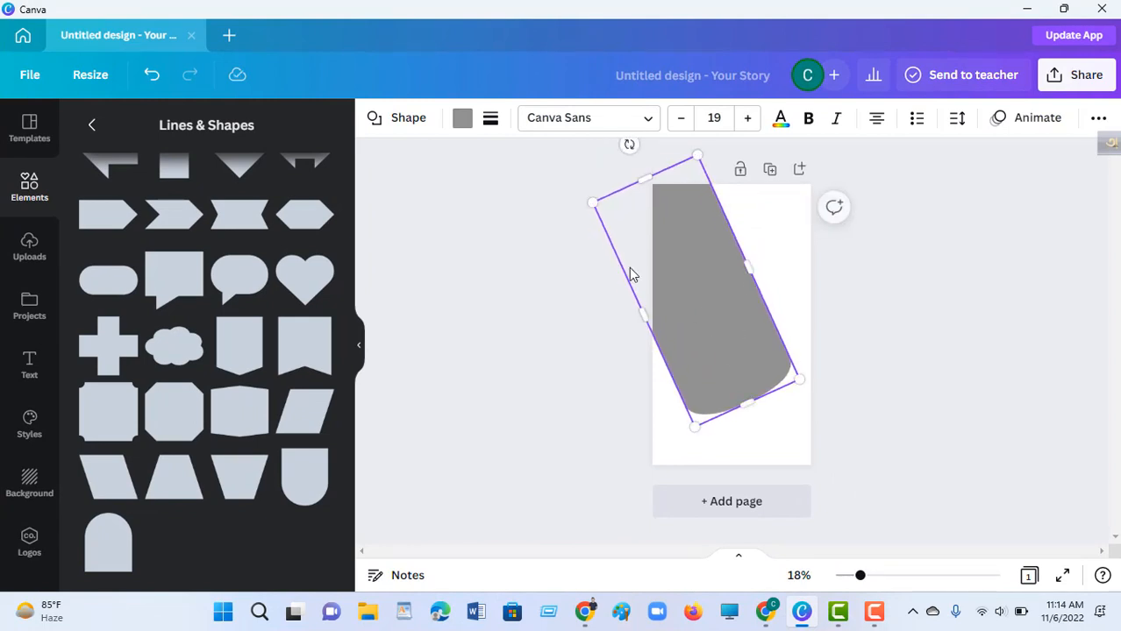
- Narrow the tilted arch, rotate it slightly steeper, enlarge it past the page's top edge and shift it slightly right
{"action": "left_click", "coordinate": [685, 337]}
{"action": "left_click_drag", "start_coordinate": [753, 269], "coordinate": [724, 281]}
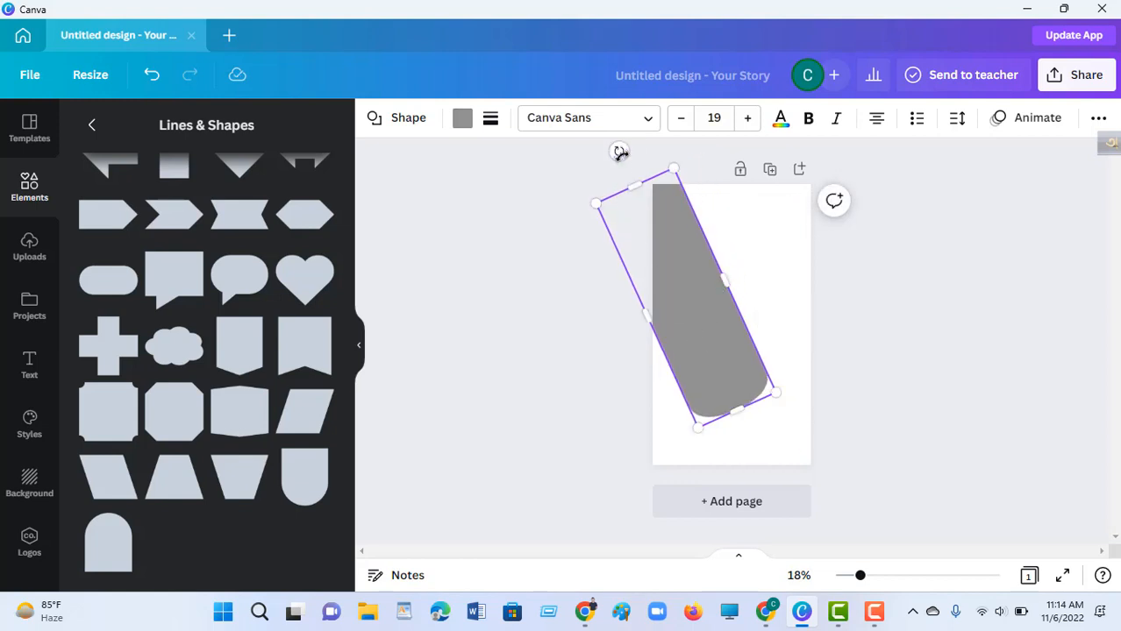
{"action": "left_click_drag", "start_coordinate": [618, 150], "coordinate": [630, 147]}
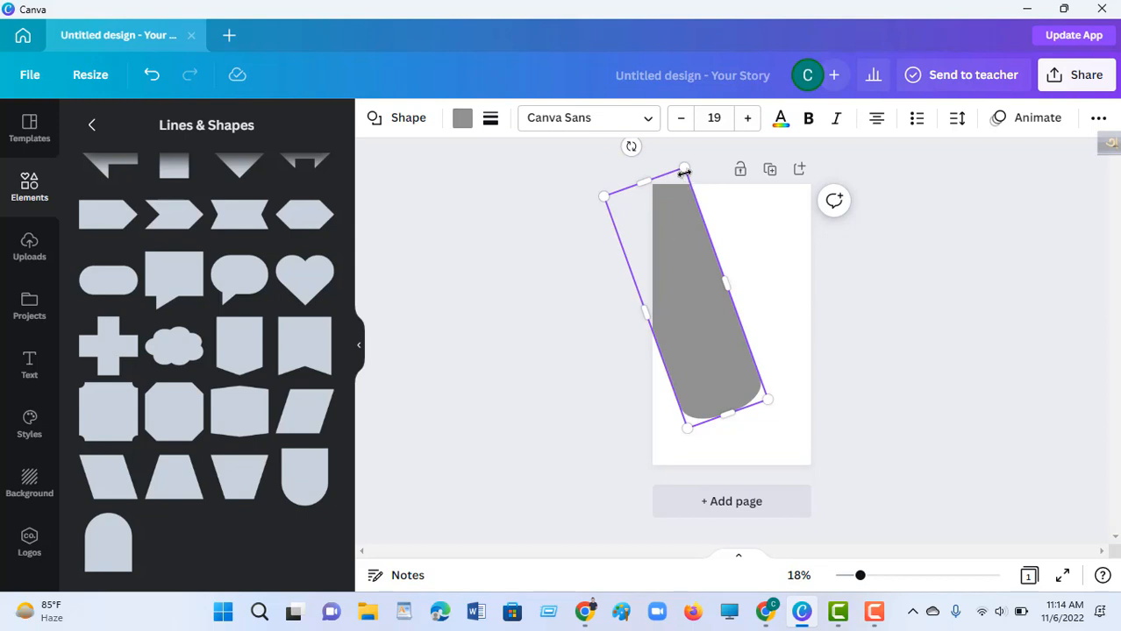
{"action": "mouse_move", "coordinate": [701, 155]}
{"action": "left_mouse_down"}
{"action": "mouse_move", "coordinate": [706, 143]}
{"action": "mouse_move", "coordinate": [693, 143]}
{"action": "left_mouse_up"}
{"action": "mouse_move", "coordinate": [690, 281]}
{"action": "left_mouse_down"}
{"action": "mouse_move", "coordinate": [708, 265]}
{"action": "mouse_move", "coordinate": [701, 278]}
{"action": "left_mouse_up"}
- Copy and paste the tilted arch, and place a smaller duplicate parallel to it at the page's upper-right corner
{"action": "right_click", "coordinate": [701, 279]}
{"action": "left_click", "coordinate": [766, 246]}
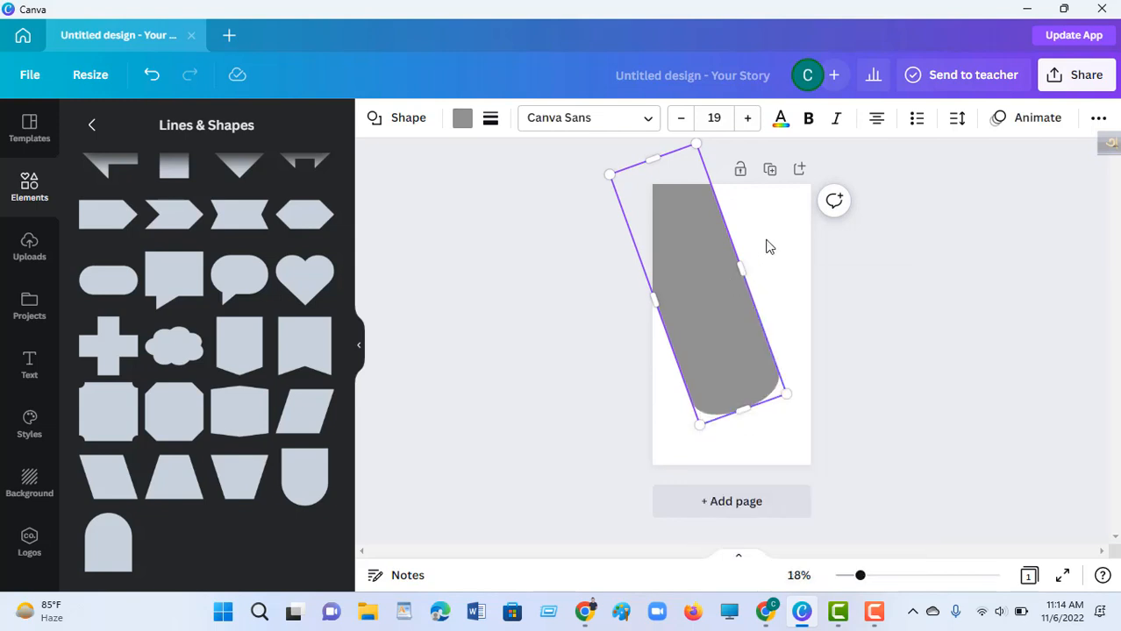
{"action": "right_click", "coordinate": [766, 244]}
{"action": "left_click", "coordinate": [788, 296]}
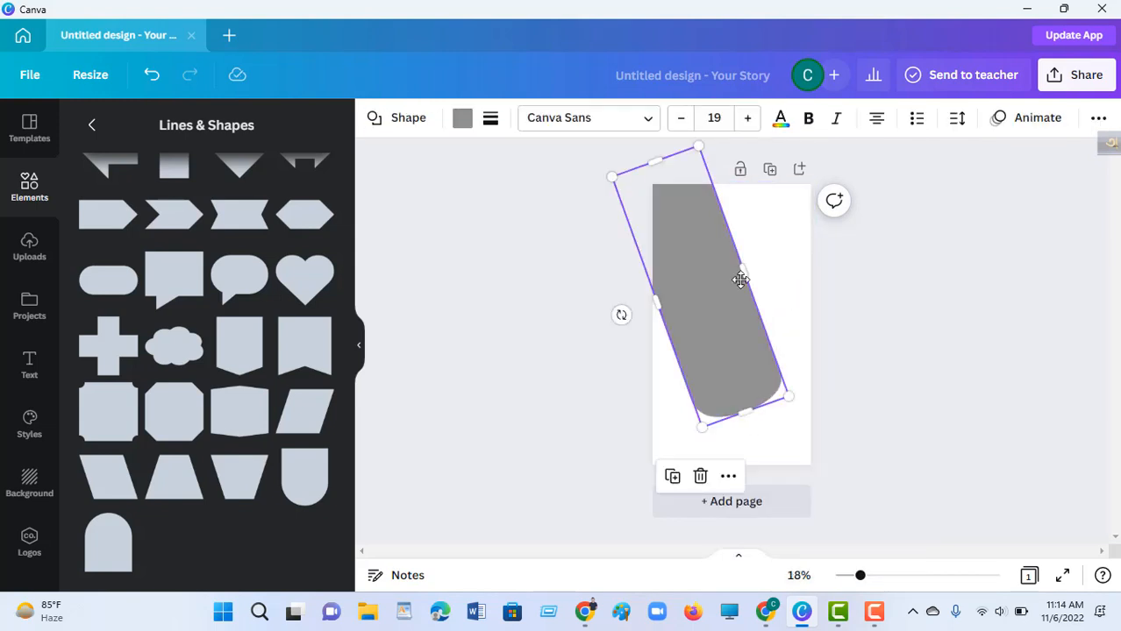
{"action": "left_click_drag", "start_coordinate": [741, 279], "coordinate": [786, 277]}
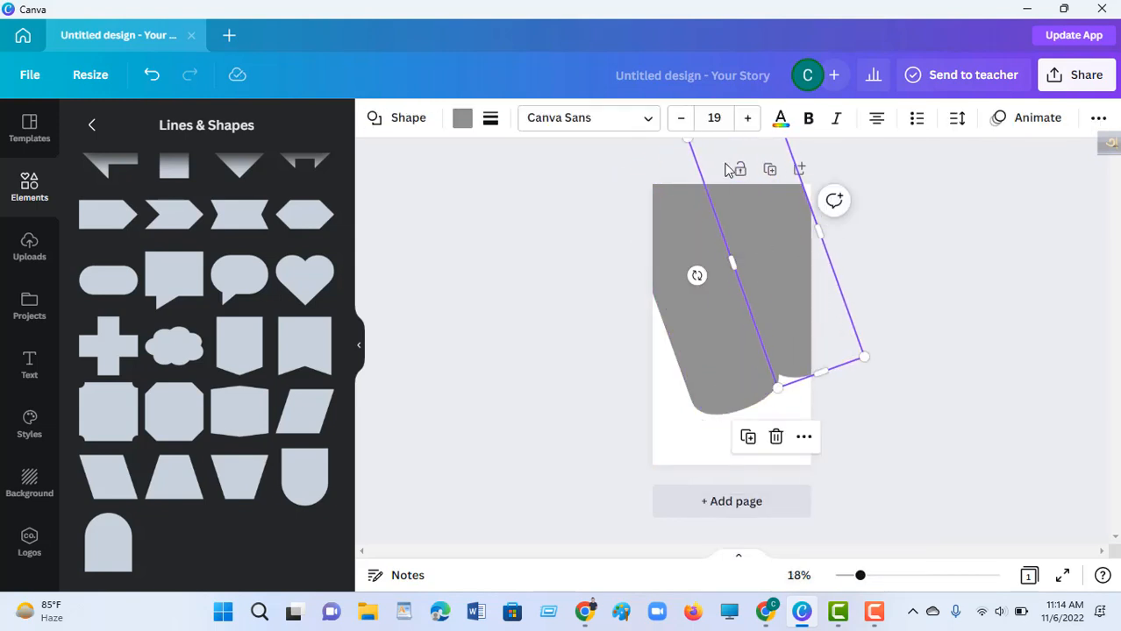
{"action": "left_click_drag", "start_coordinate": [690, 149], "coordinate": [748, 210]}
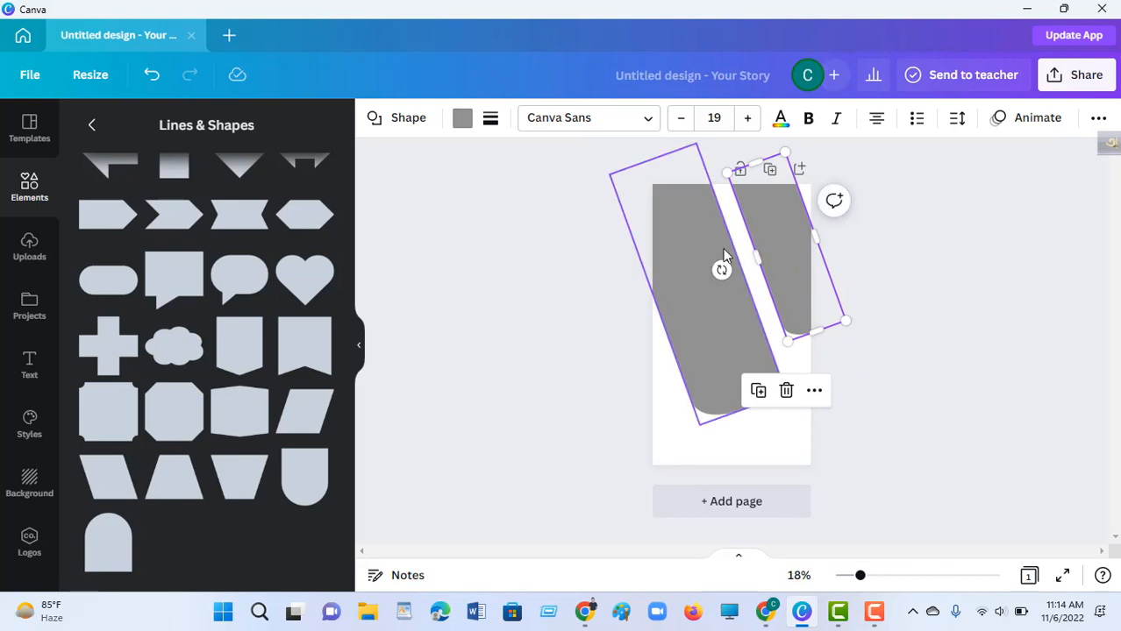
- Widen the large arch slightly and the smaller copy to about 613 × 1,223, leaving only a narrow white strip between them
{"action": "left_click", "coordinate": [688, 224]}
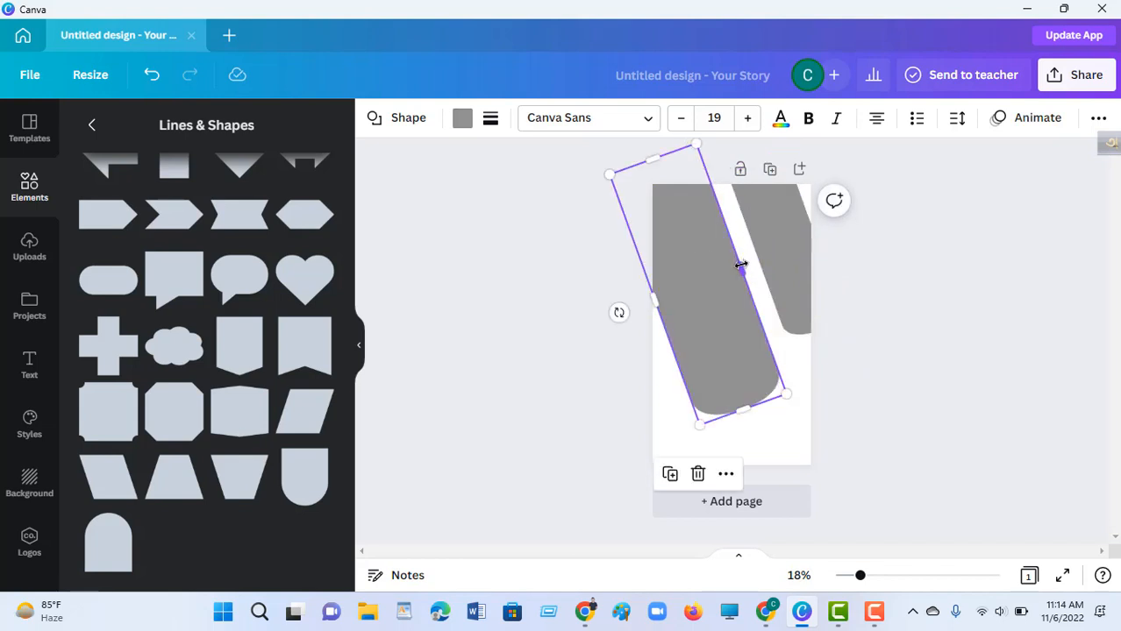
{"action": "left_click_drag", "start_coordinate": [741, 261], "coordinate": [839, 229]}
{"action": "left_click", "coordinate": [792, 229]}
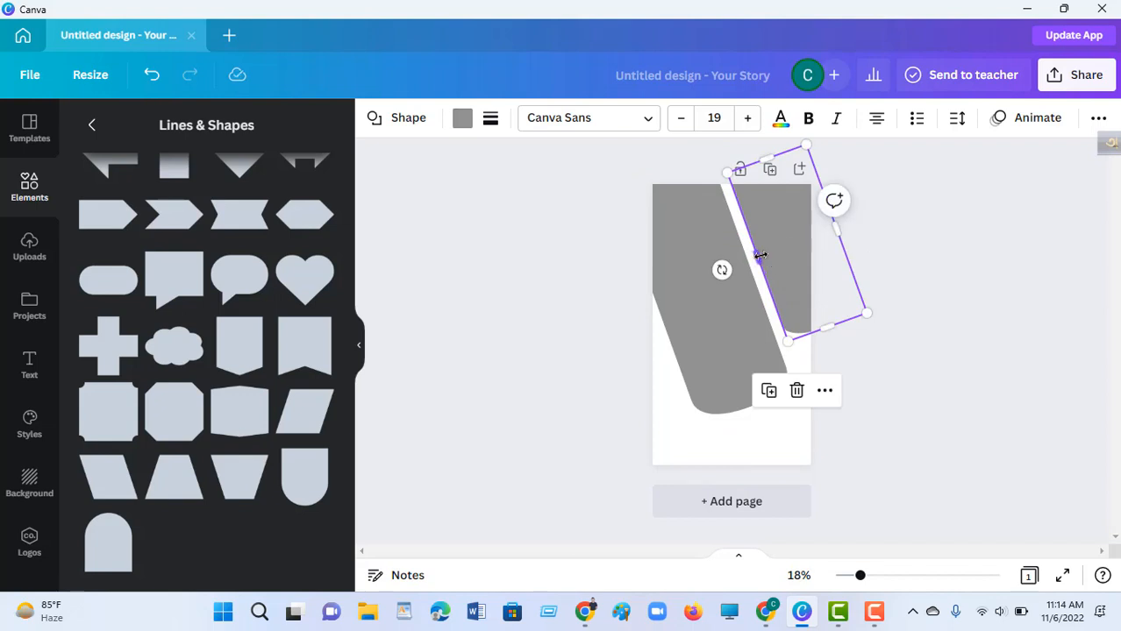
{"action": "left_click_drag", "start_coordinate": [756, 257], "coordinate": [754, 255]}
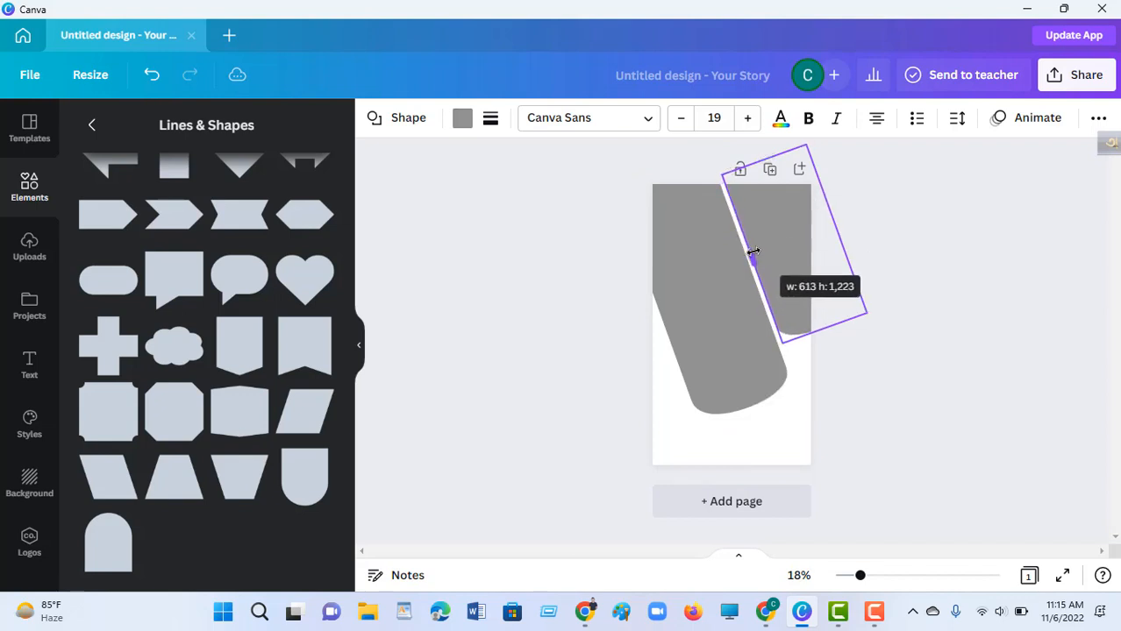
{"action": "left_click", "coordinate": [874, 265]}
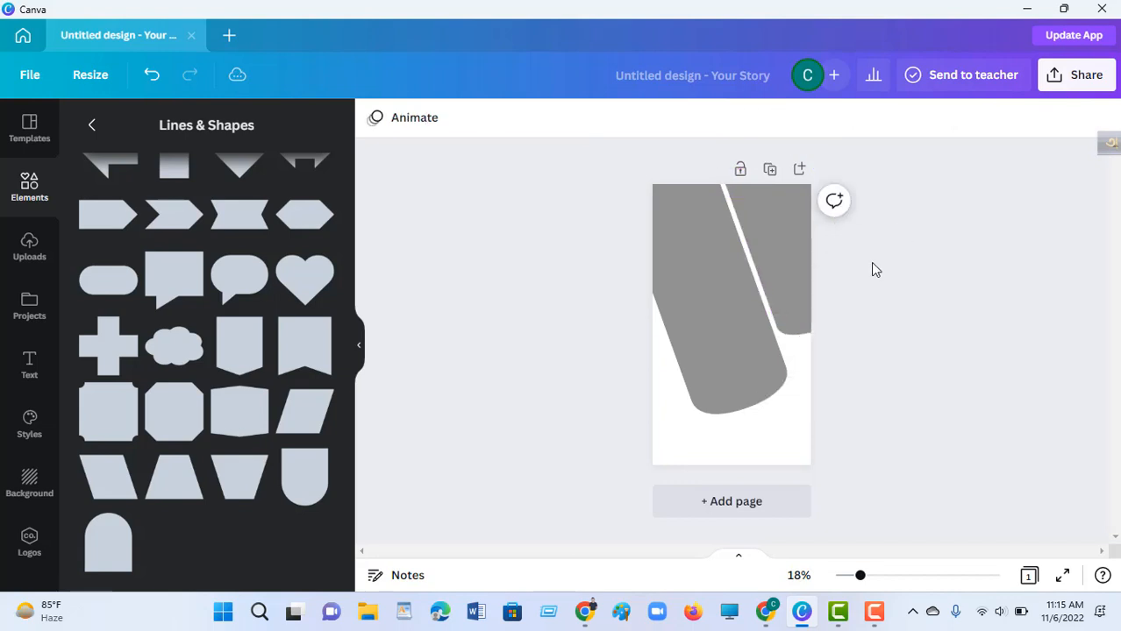
- Search the elements for "shoes", add the red high-top sneakers photo, and enlarge it over the lower part of the large arch
{"action": "left_click", "coordinate": [686, 342]}
{"action": "left_click", "coordinate": [27, 187]}
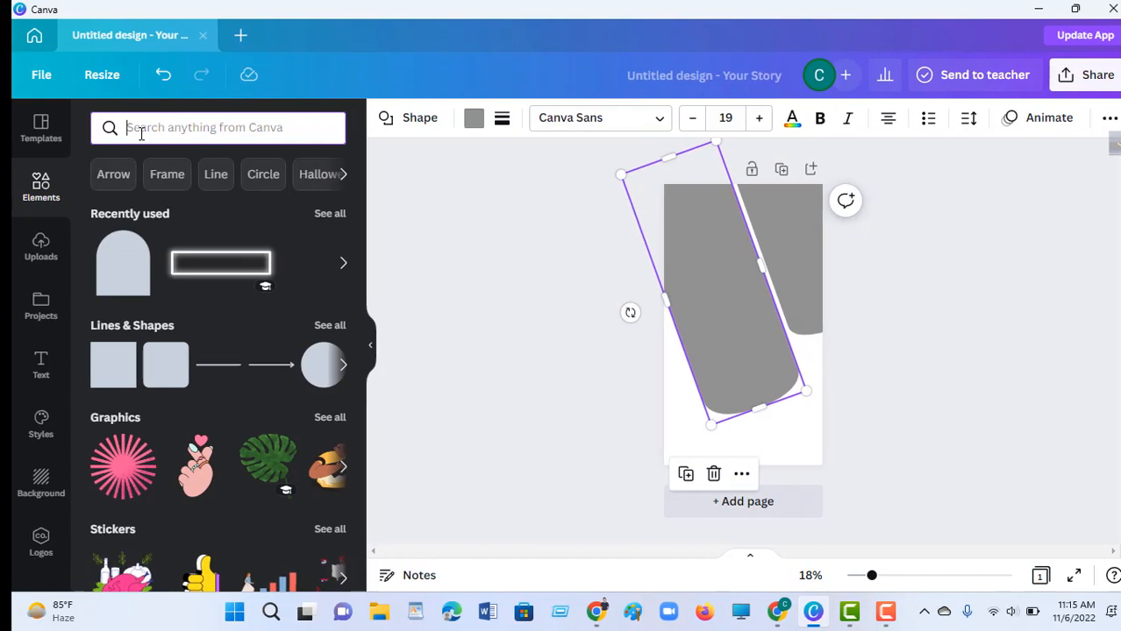
{"action": "left_click", "coordinate": [136, 132]}
{"action": "type", "text": "shoes"}
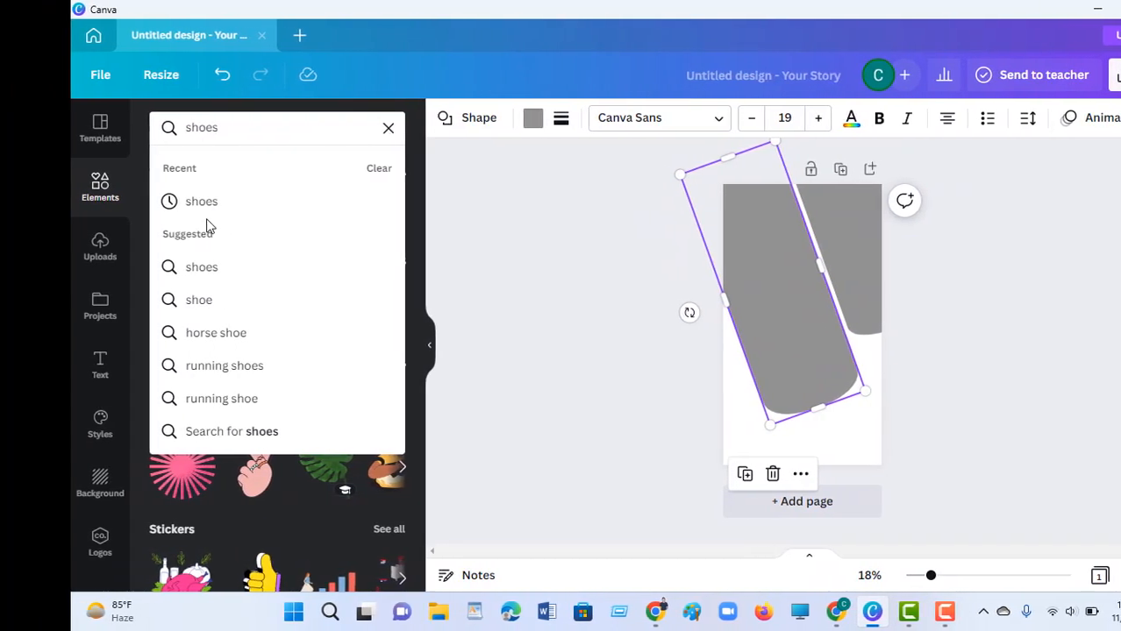
{"action": "left_click", "coordinate": [202, 205]}
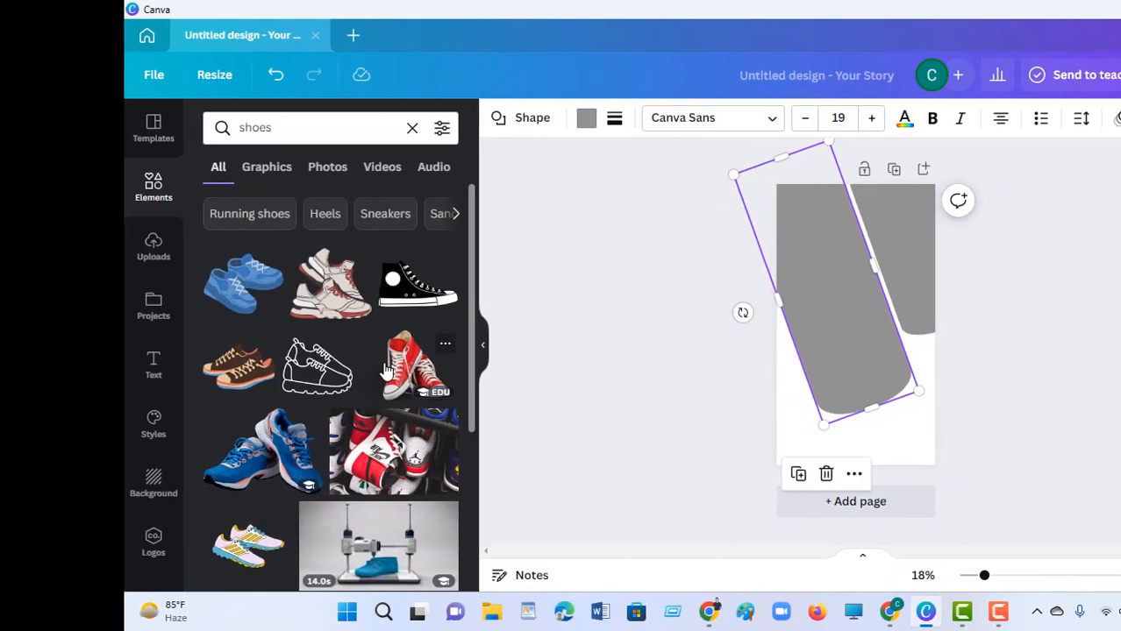
{"action": "left_click", "coordinate": [380, 368]}
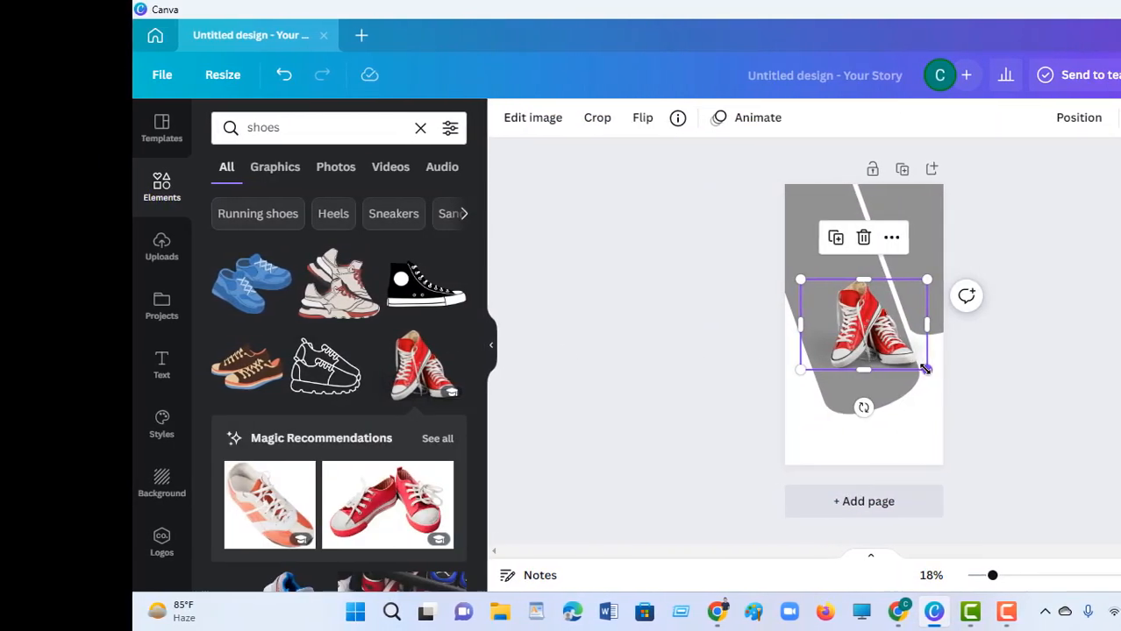
{"action": "left_click_drag", "start_coordinate": [923, 368], "coordinate": [956, 430]}
{"action": "left_click_drag", "start_coordinate": [888, 368], "coordinate": [858, 366]}
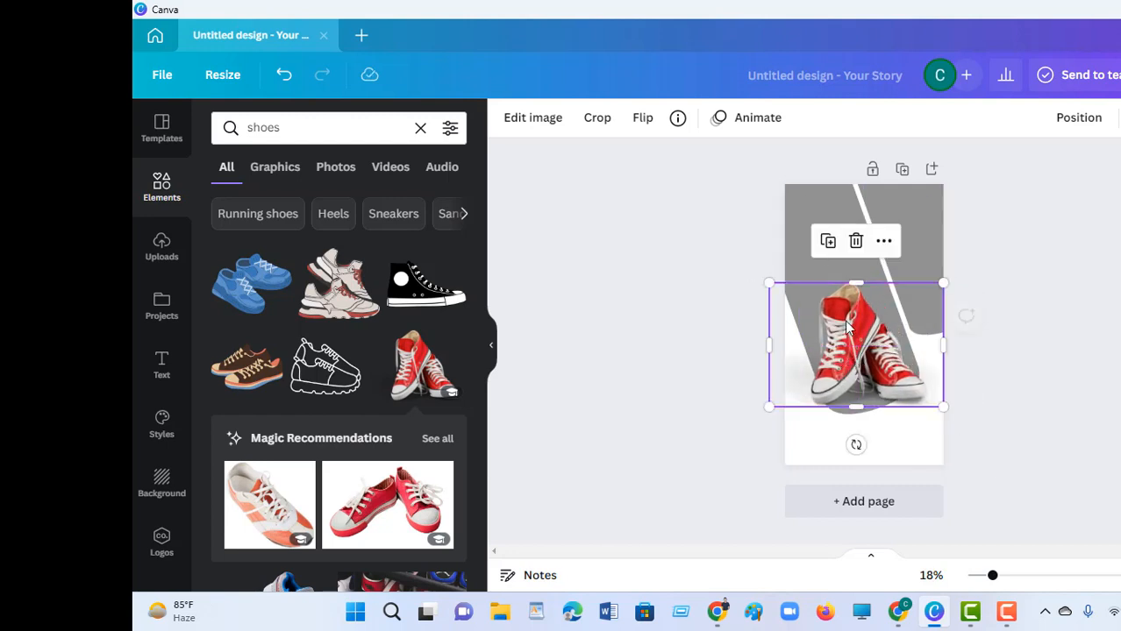
- Enlarge the large arch slightly and reposition it so its rounded end shows just below the sneakers
{"action": "left_click", "coordinate": [835, 396]}
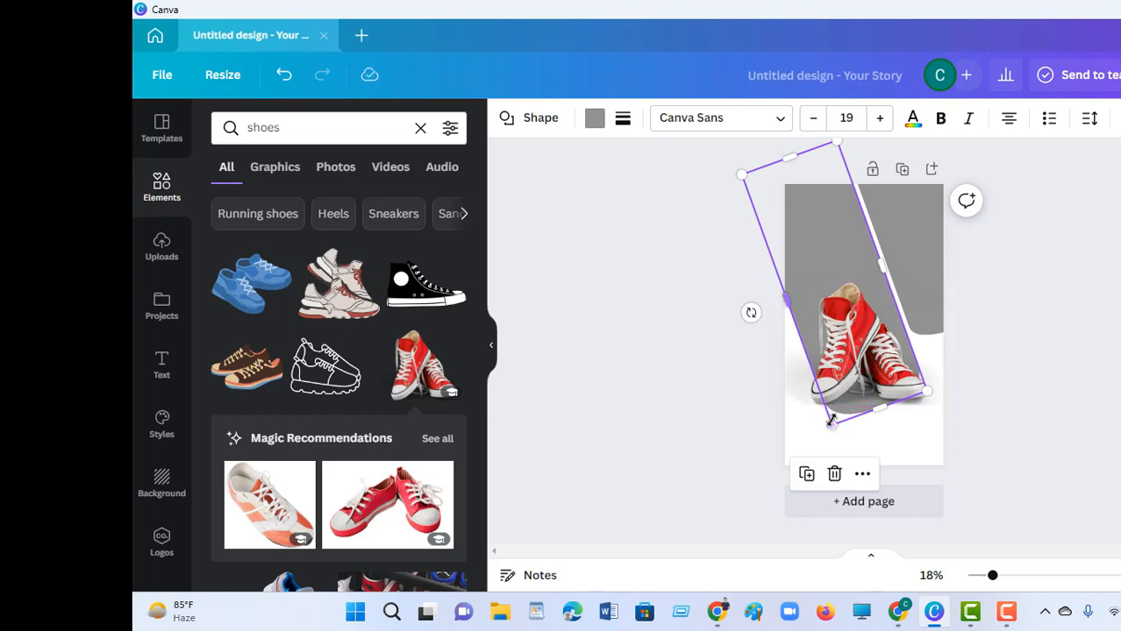
{"action": "left_click_drag", "start_coordinate": [831, 425], "coordinate": [824, 432]}
{"action": "left_click", "coordinate": [855, 404]}
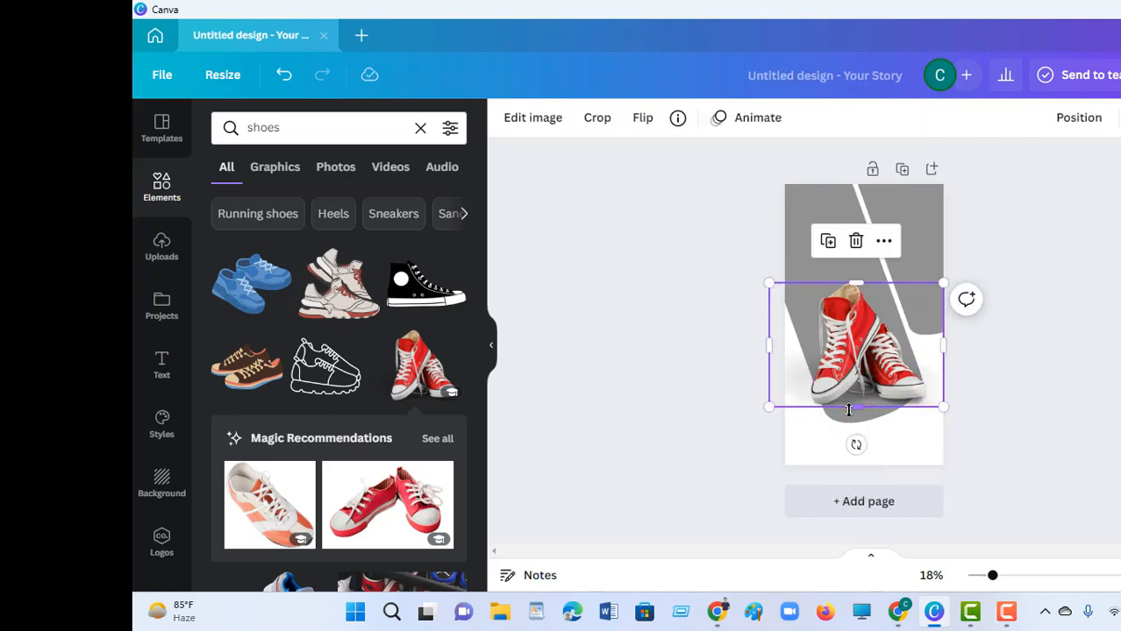
{"action": "left_click", "coordinate": [846, 418]}
{"action": "left_click_drag", "start_coordinate": [846, 424], "coordinate": [839, 415]}
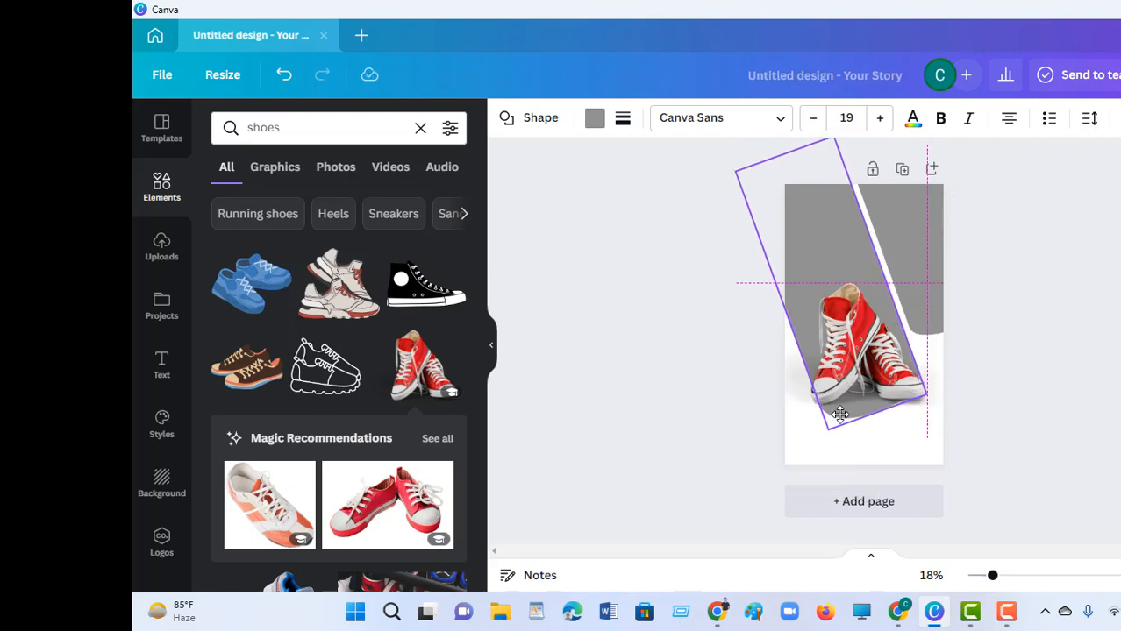
{"action": "left_click_drag", "start_coordinate": [841, 407], "coordinate": [845, 409]}
{"action": "left_click", "coordinate": [1001, 363]}
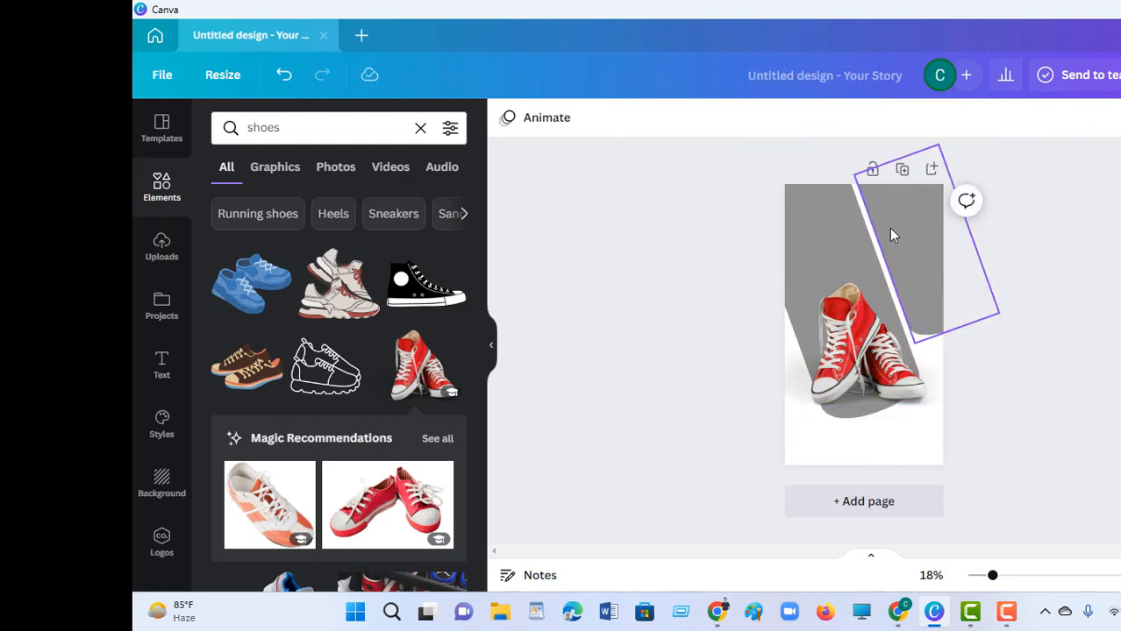
- Try several red tones from the photo and default colors on the large arch, and fill it with the default bright red
{"action": "left_click", "coordinate": [812, 245]}
{"action": "left_click", "coordinate": [593, 120]}
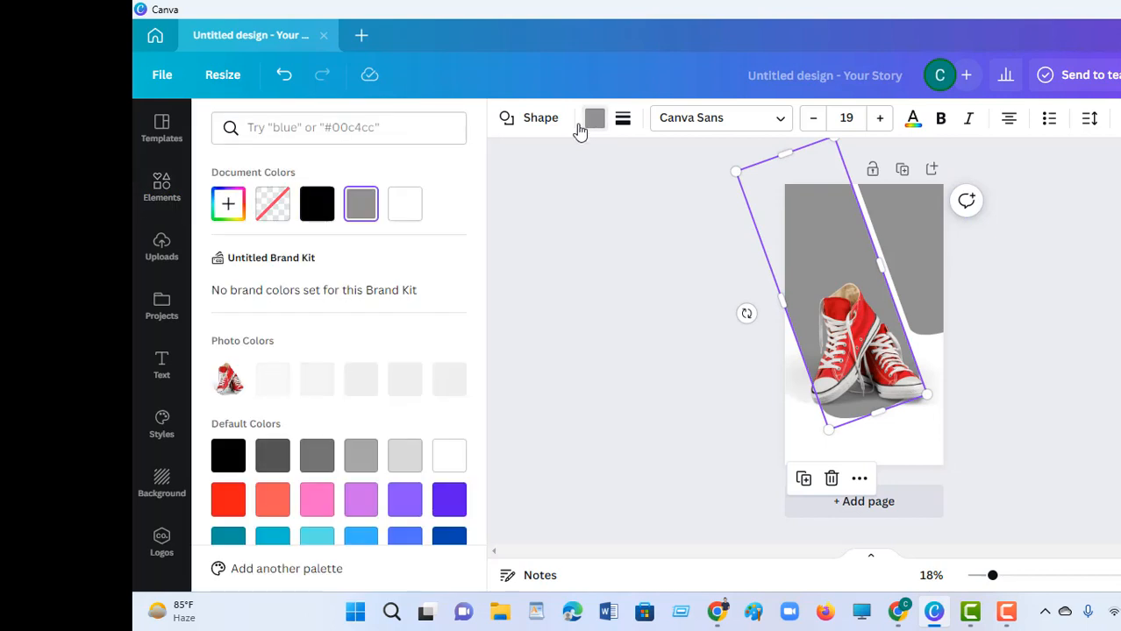
{"action": "left_click", "coordinate": [228, 502]}
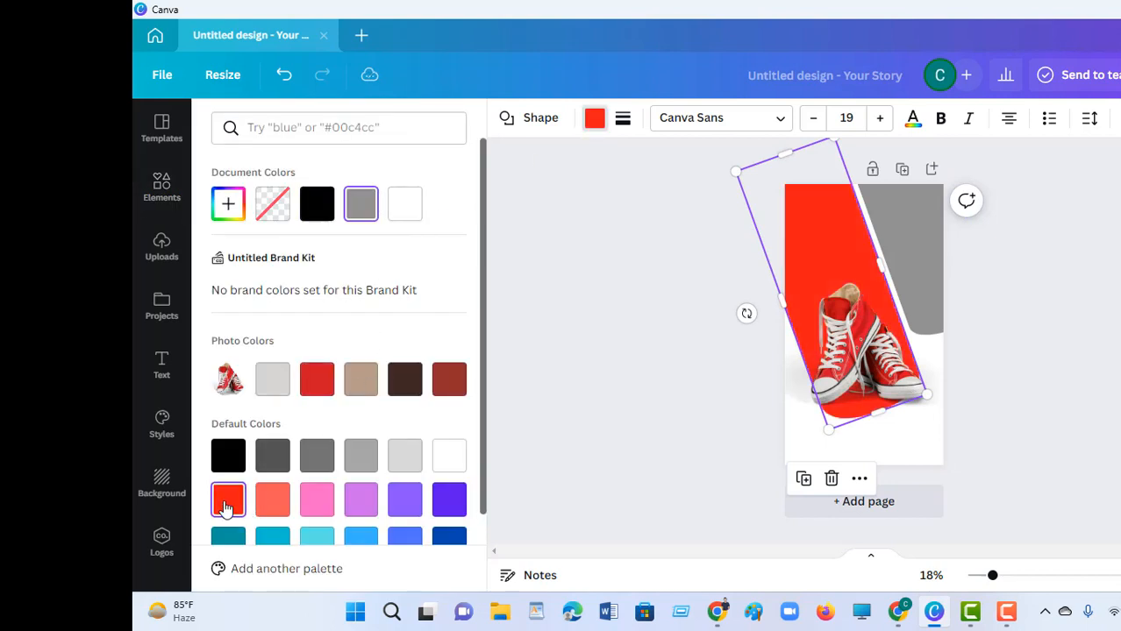
{"action": "left_click", "coordinate": [317, 384]}
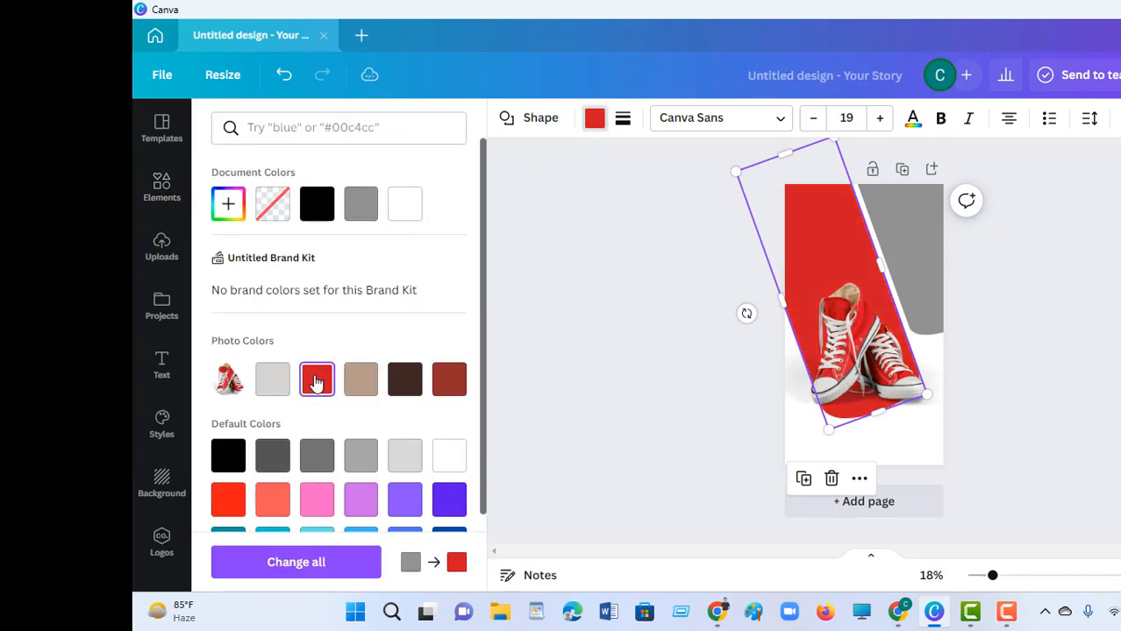
{"action": "left_click", "coordinate": [446, 386]}
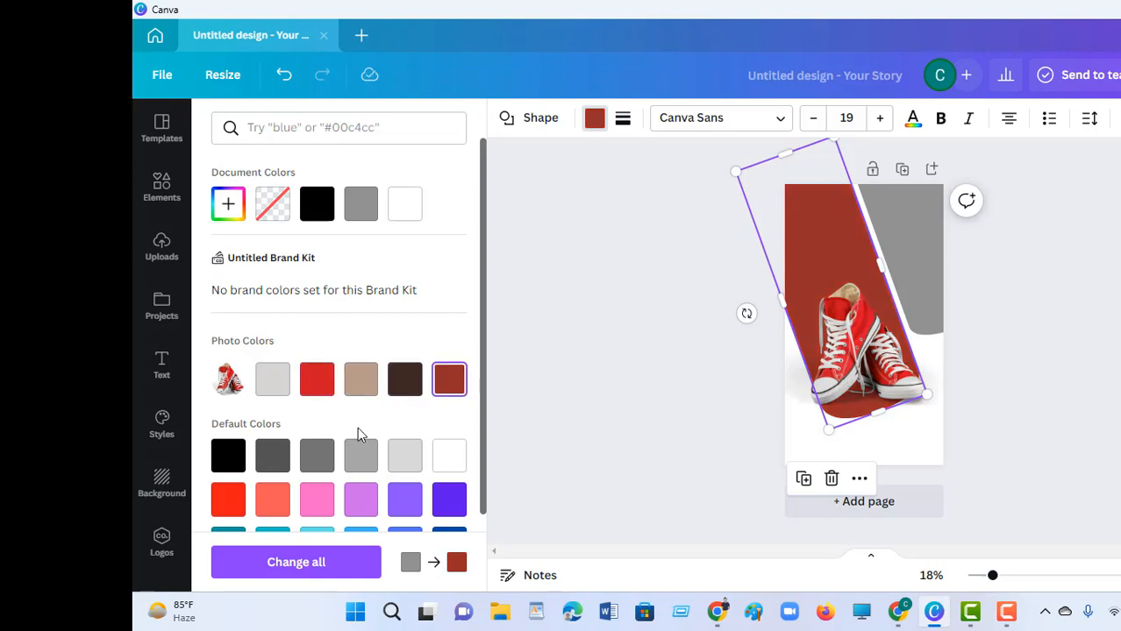
{"action": "scroll", "coordinate": [357, 434], "scroll_direction": "down", "scroll_amount": 1}
{"action": "left_click", "coordinate": [271, 426]}
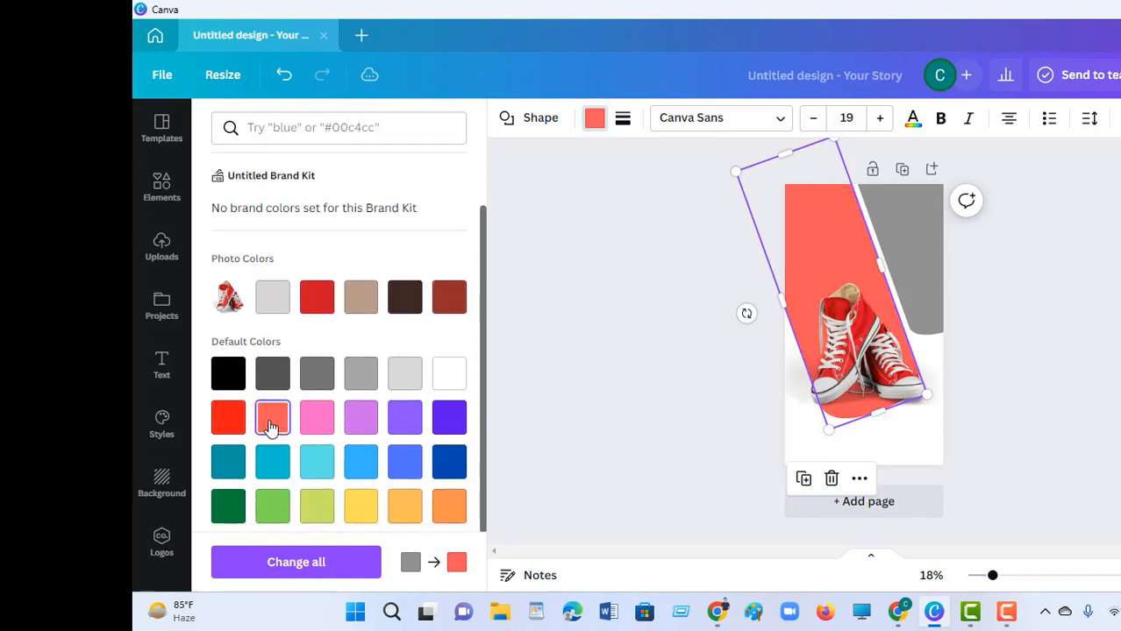
{"action": "left_click", "coordinate": [230, 418]}
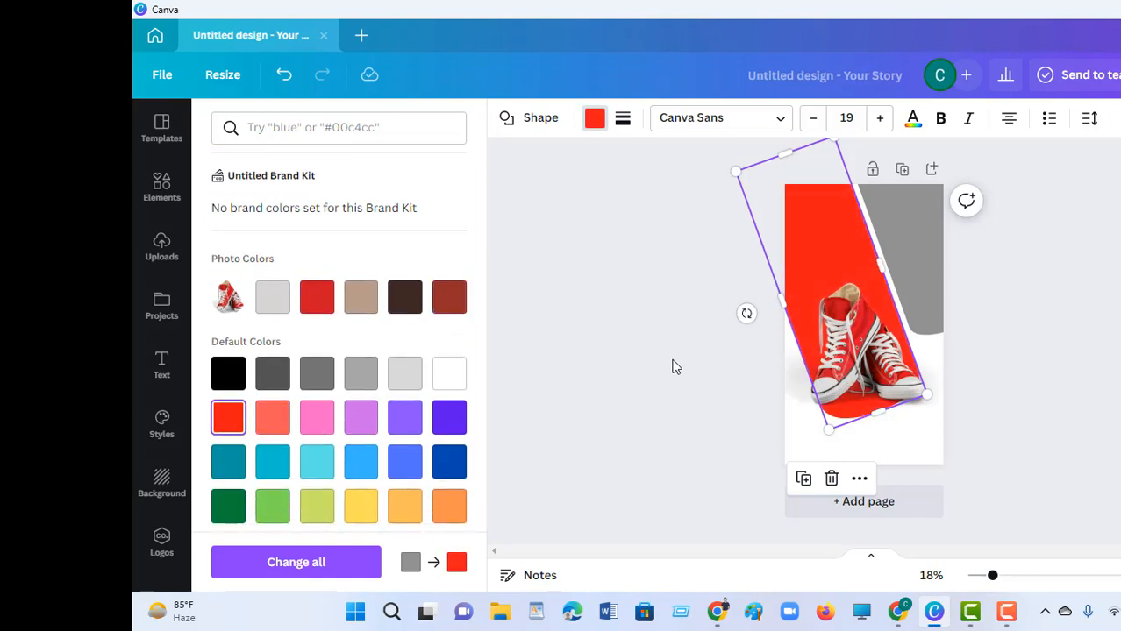
{"action": "key", "text": "Escape"}
{"action": "key", "text": "Escape"}
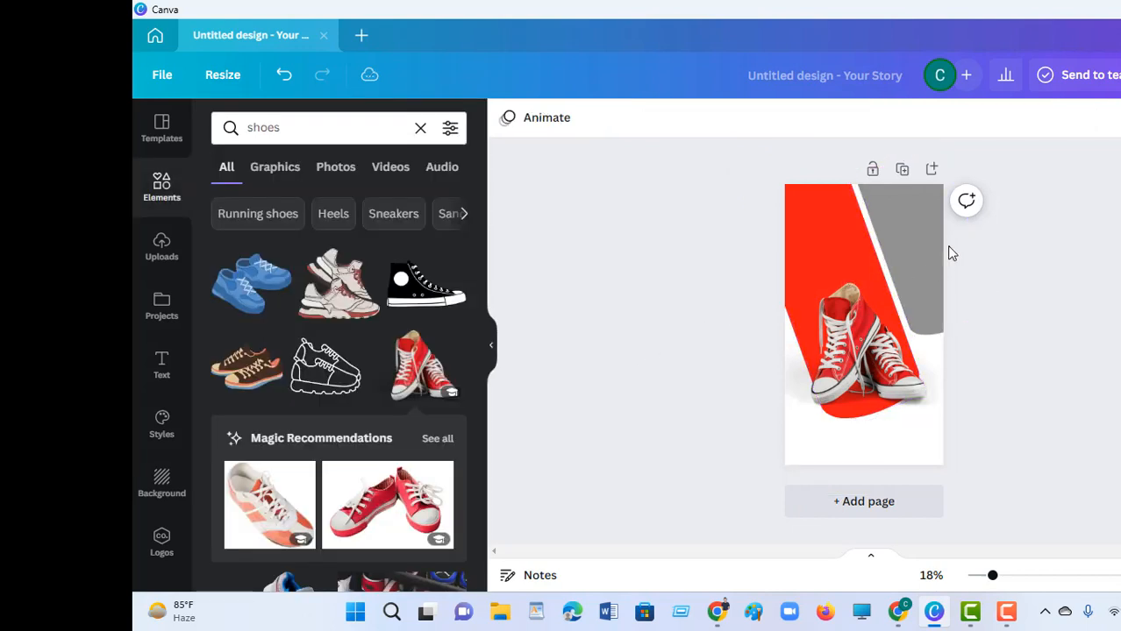
- Change the large arch's fill to a slightly softer custom red using the color picker
{"action": "left_click", "coordinate": [933, 250]}
{"action": "left_click", "coordinate": [803, 266]}
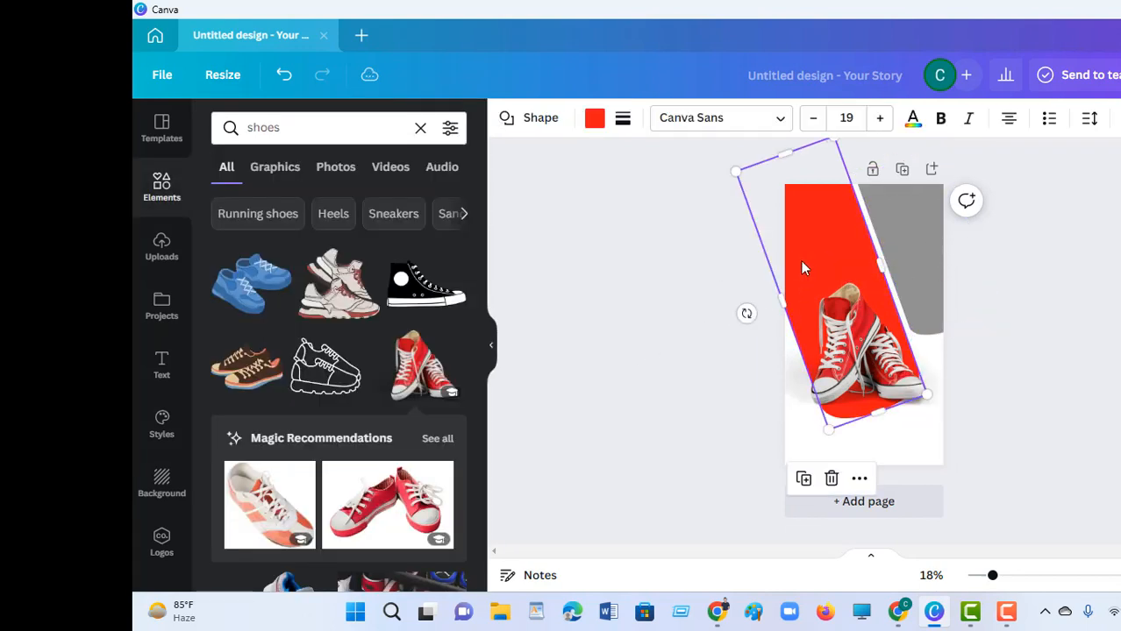
{"action": "left_click", "coordinate": [596, 119]}
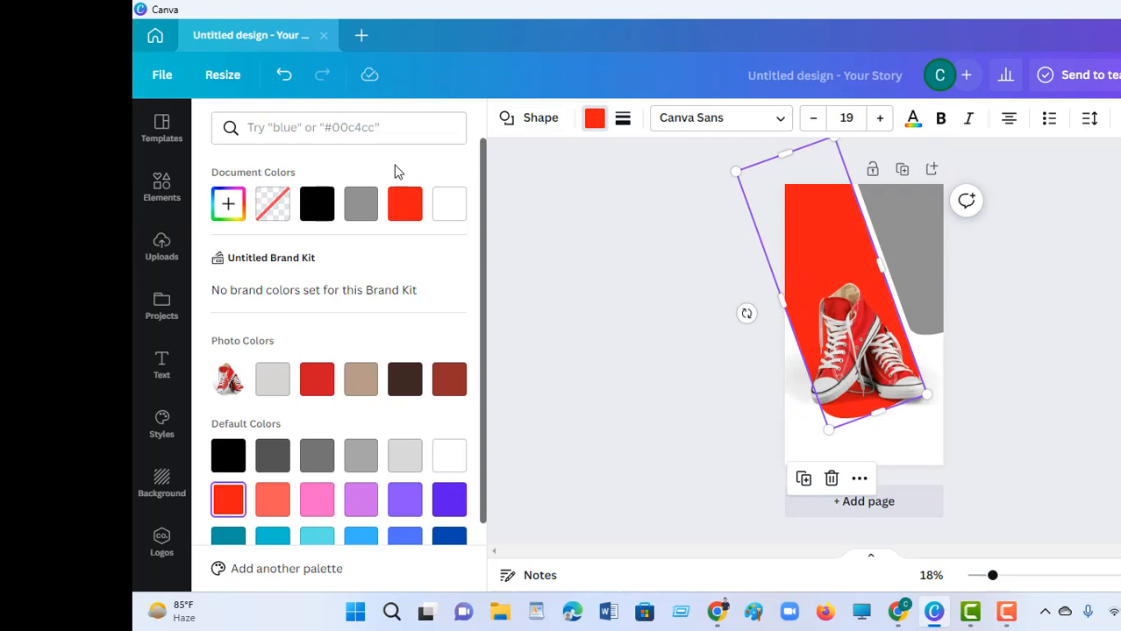
{"action": "left_click", "coordinate": [229, 206]}
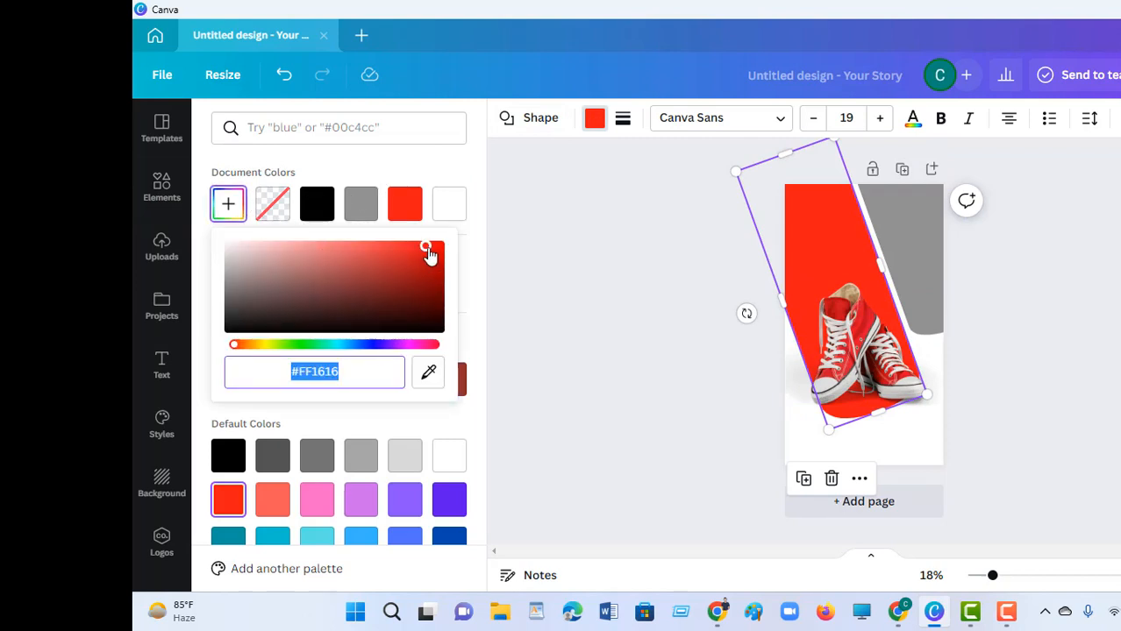
{"action": "left_click_drag", "start_coordinate": [428, 253], "coordinate": [413, 247]}
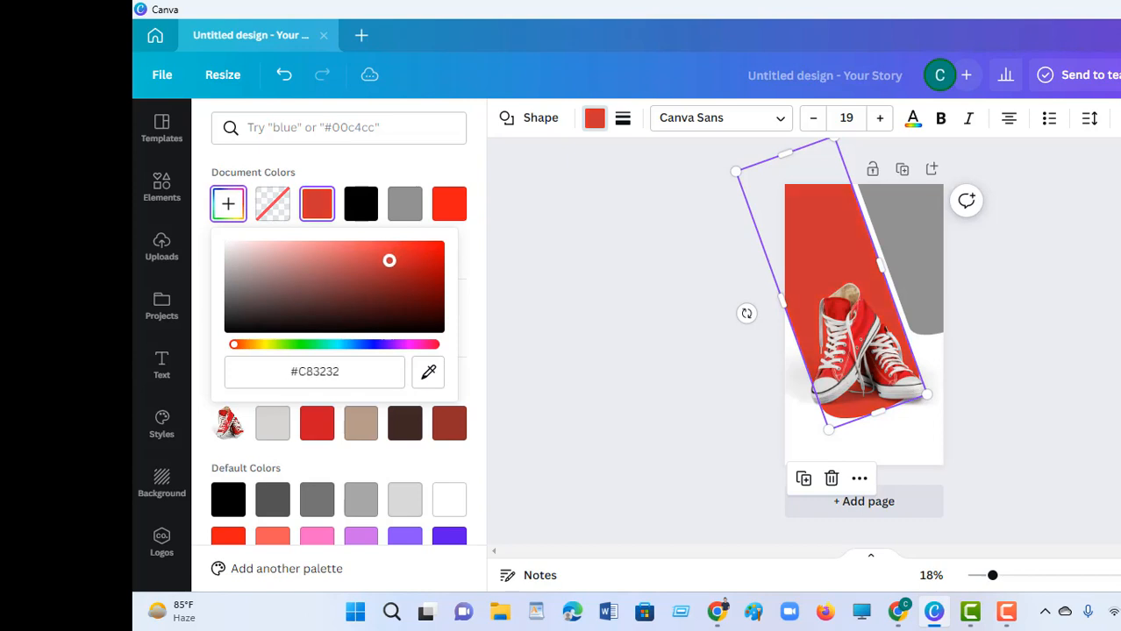
{"action": "left_click", "coordinate": [624, 235]}
- Fill the smaller gray arch with the default bright red and lower its opacity to a light salmon tint
{"action": "left_click", "coordinate": [896, 247]}
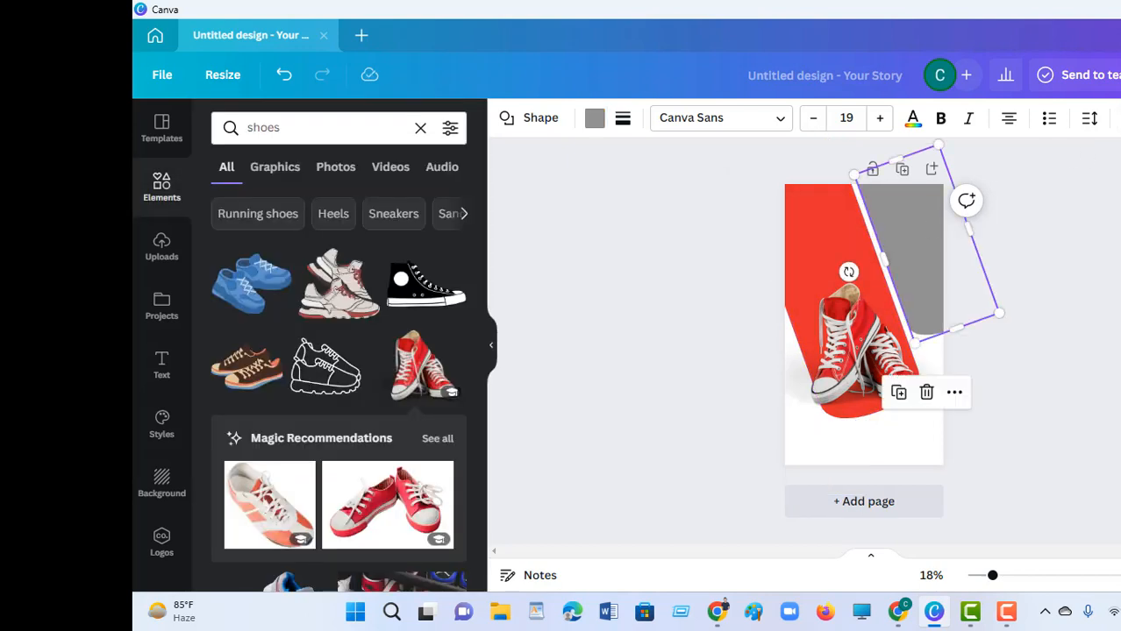
{"action": "left_click", "coordinate": [594, 121]}
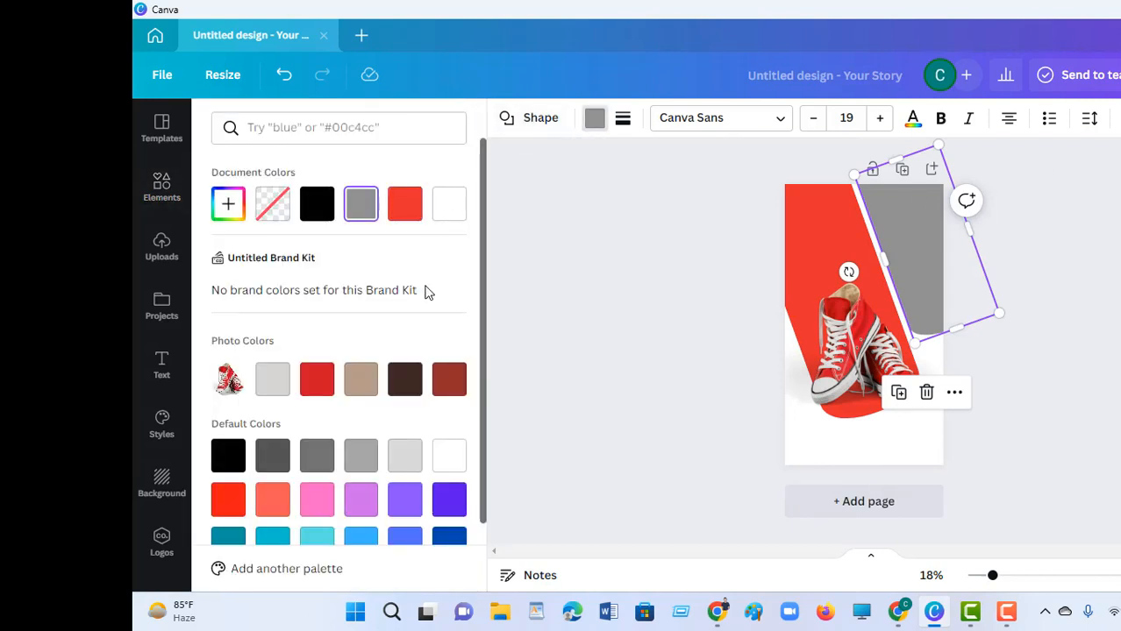
{"action": "left_click", "coordinate": [229, 500]}
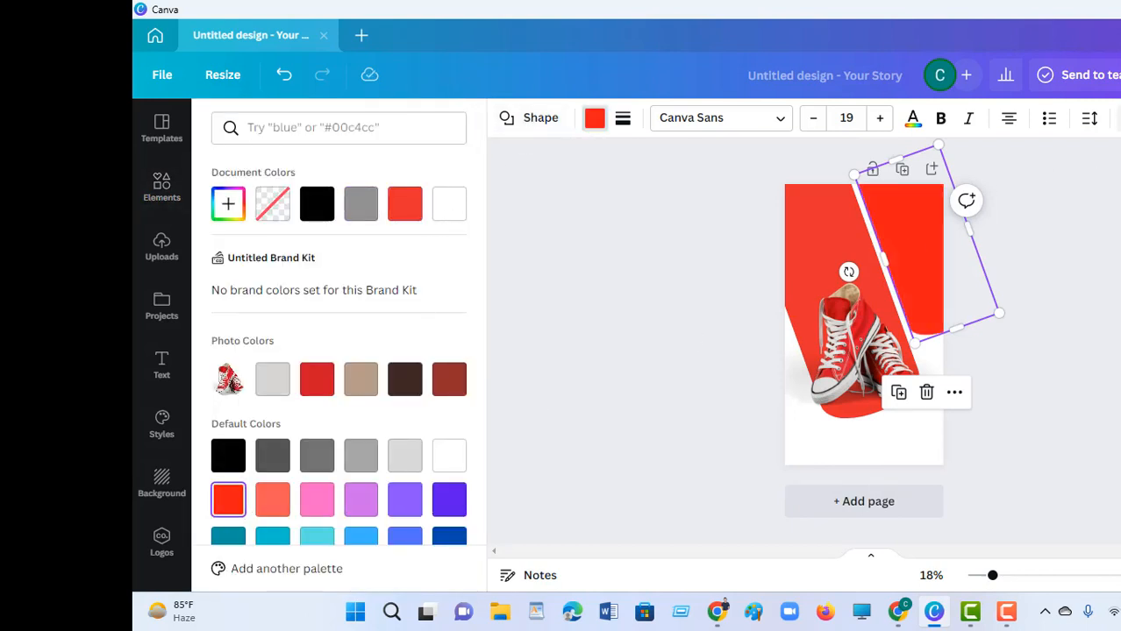
{"action": "left_click", "coordinate": [1117, 157]}
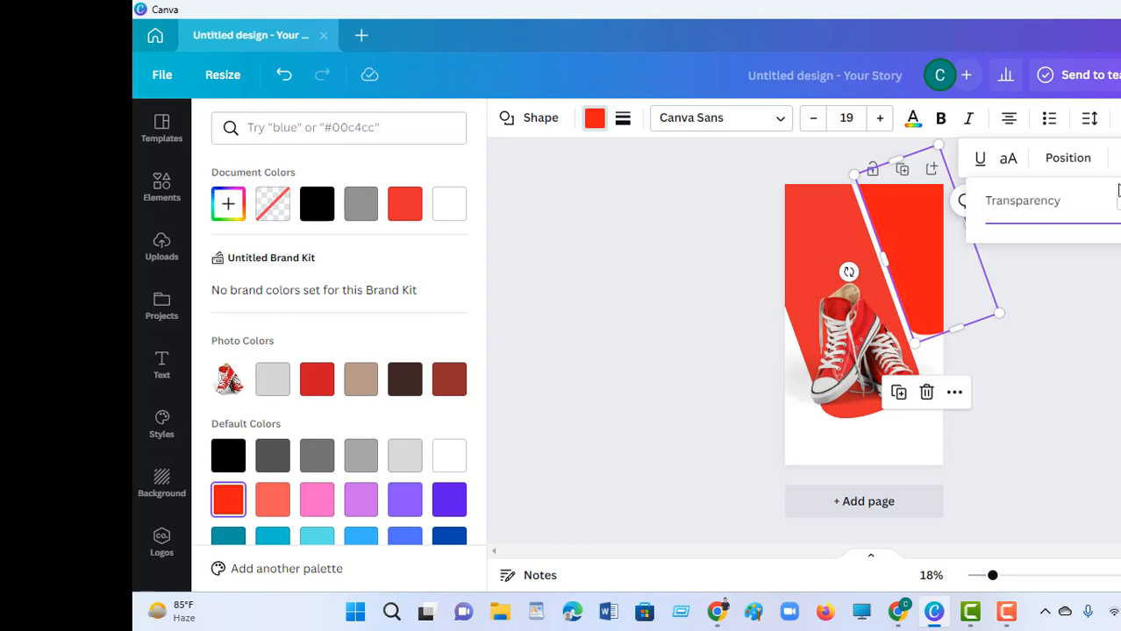
{"action": "left_click_drag", "start_coordinate": [1119, 225], "coordinate": [1089, 227]}
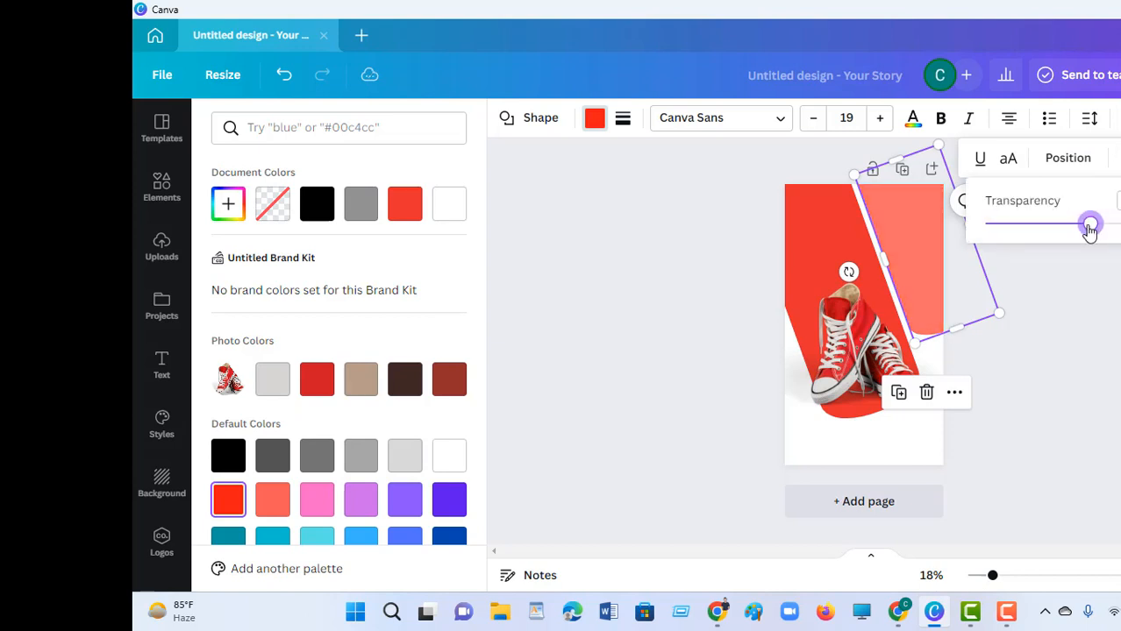
{"action": "left_click", "coordinate": [1103, 317]}
{"action": "left_click", "coordinate": [1102, 318]}
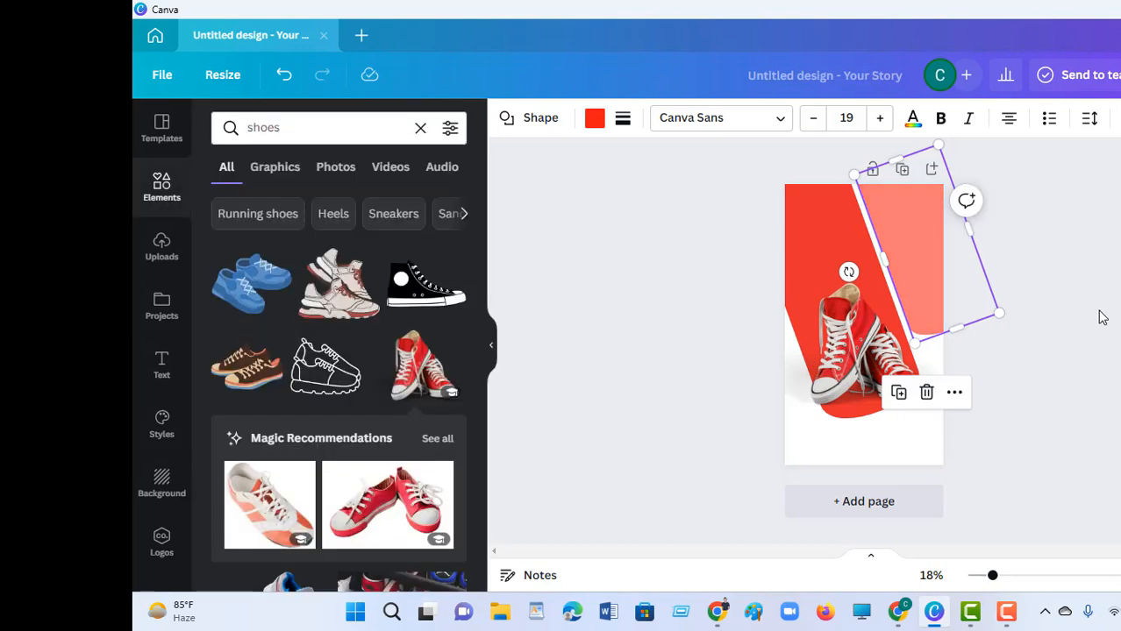
- Search the elements for "offer", add the plain red circle badge, and place it slightly reduced below the sneakers in the page's lower-right corner
{"action": "left_click", "coordinate": [312, 118]}
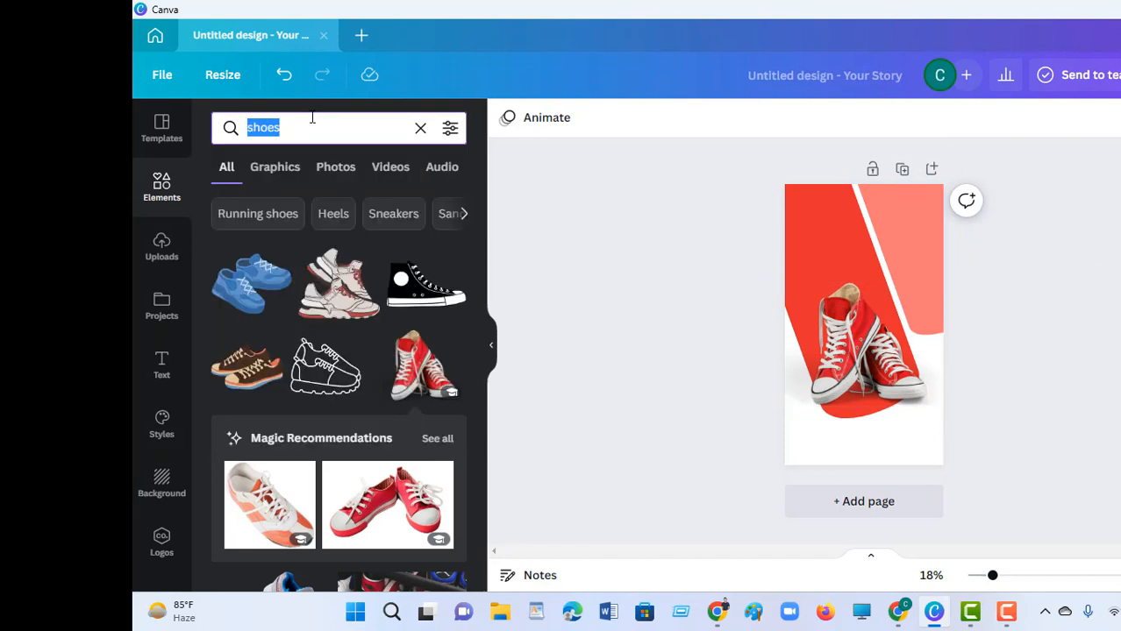
{"action": "type", "text": "offer"}
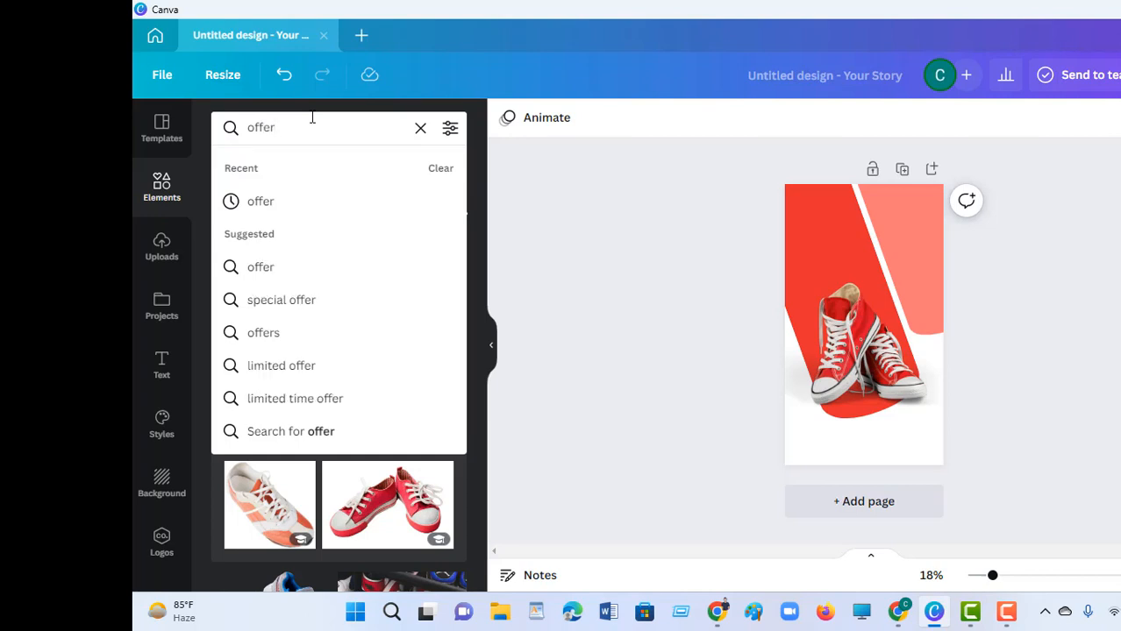
{"action": "key", "text": "Return"}
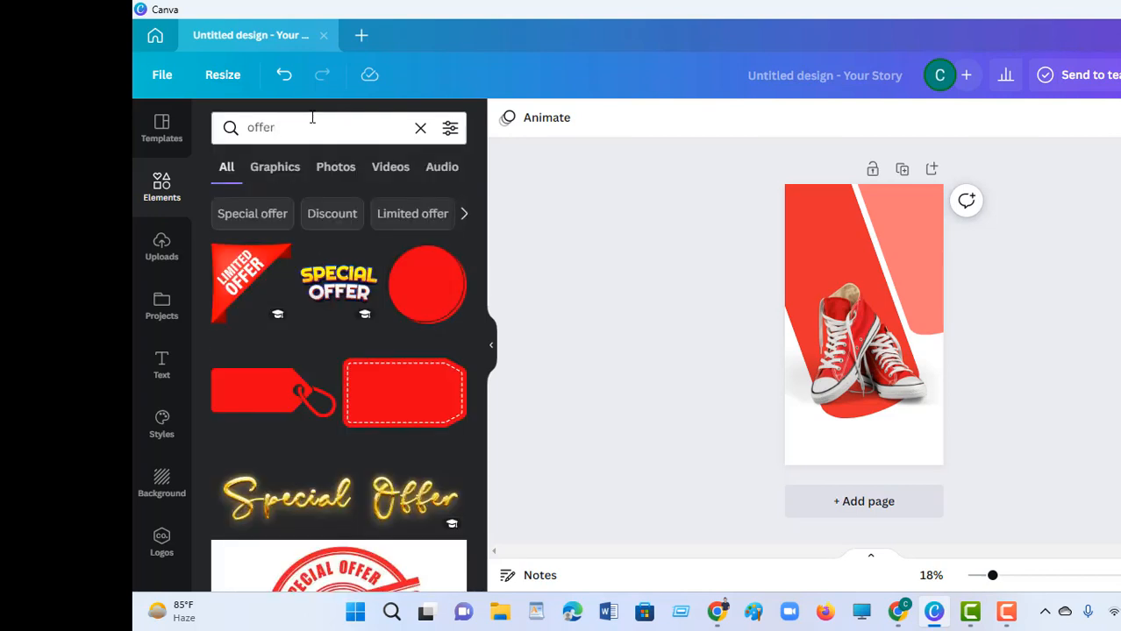
{"action": "left_click", "coordinate": [419, 281]}
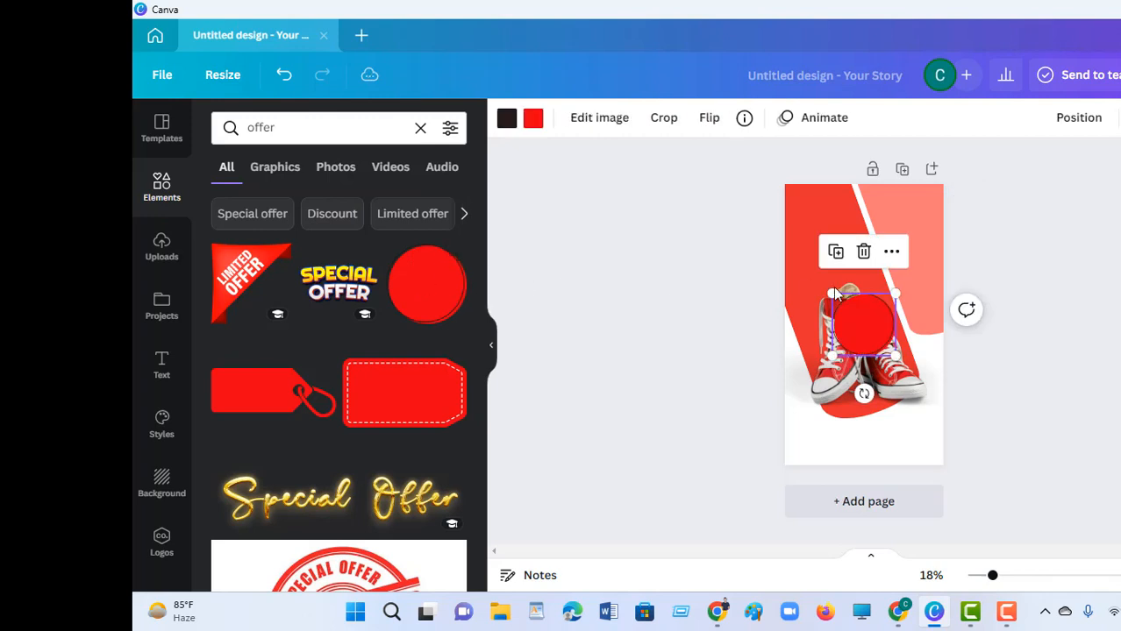
{"action": "left_click_drag", "start_coordinate": [858, 343], "coordinate": [903, 434]}
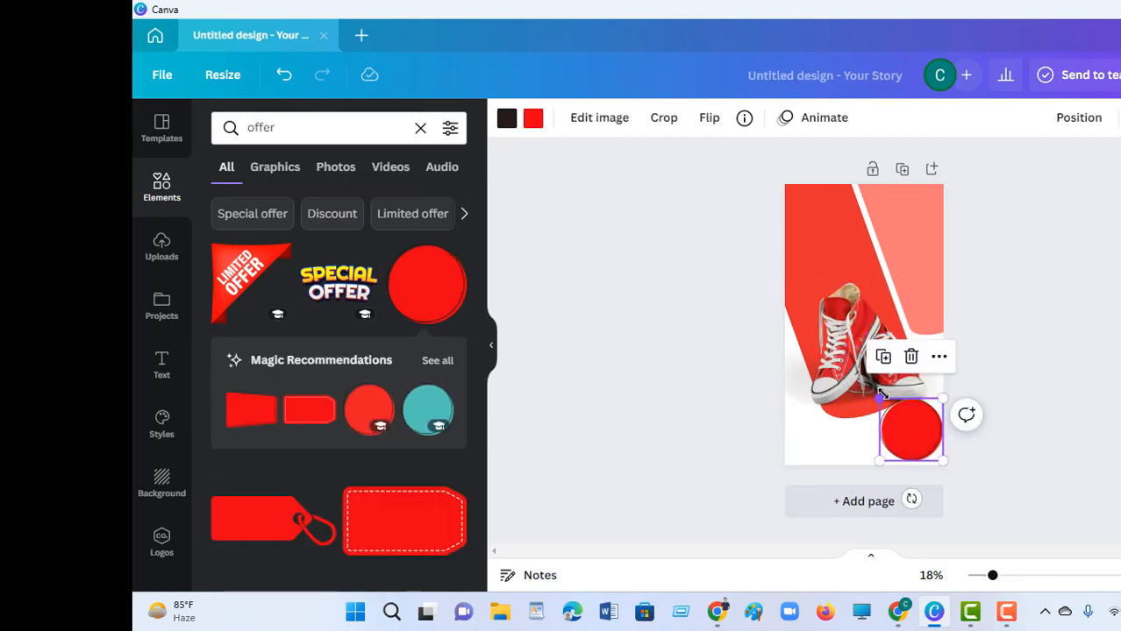
{"action": "left_click_drag", "start_coordinate": [878, 396], "coordinate": [903, 417]}
{"action": "left_click", "coordinate": [988, 387]}
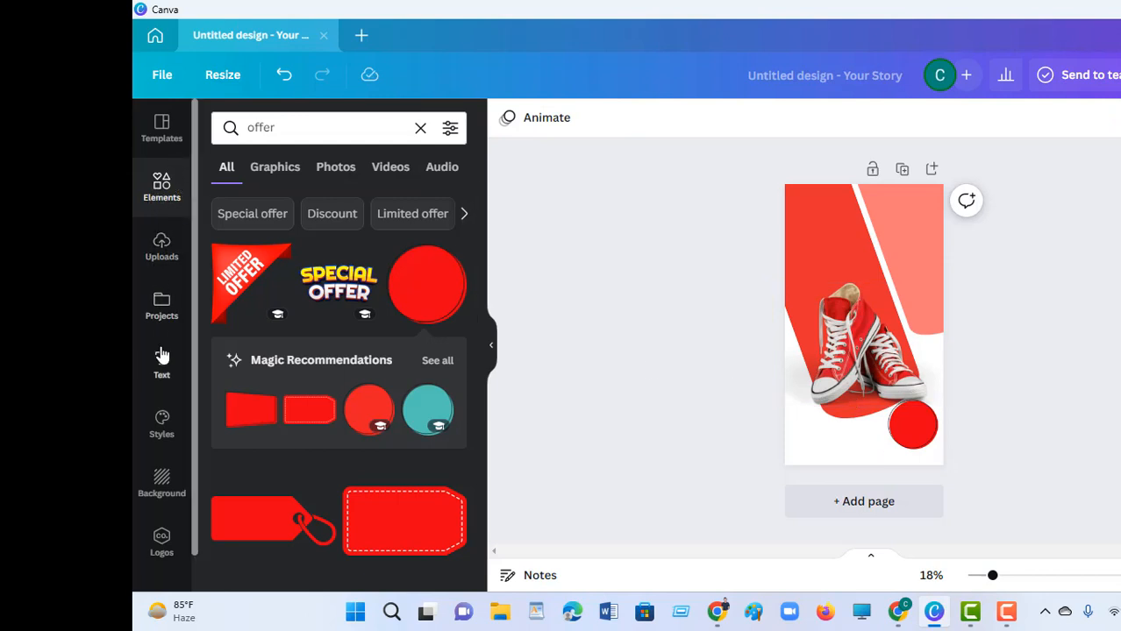
- Add a subheading reading "40% offer" and color its text white
{"action": "left_click", "coordinate": [161, 364]}
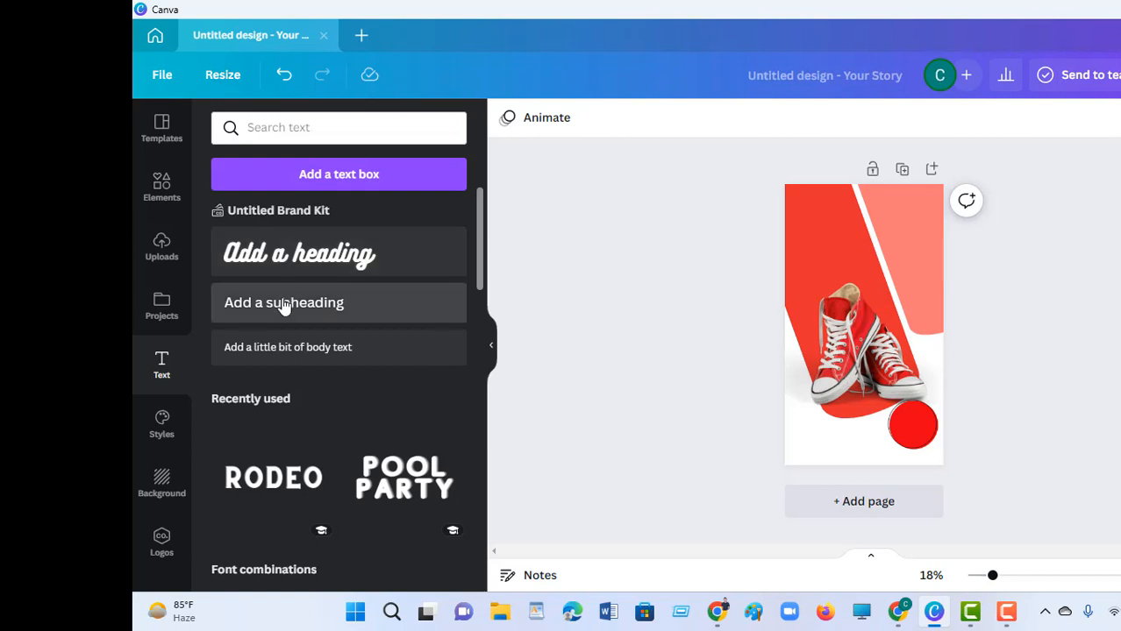
{"action": "left_click", "coordinate": [283, 303]}
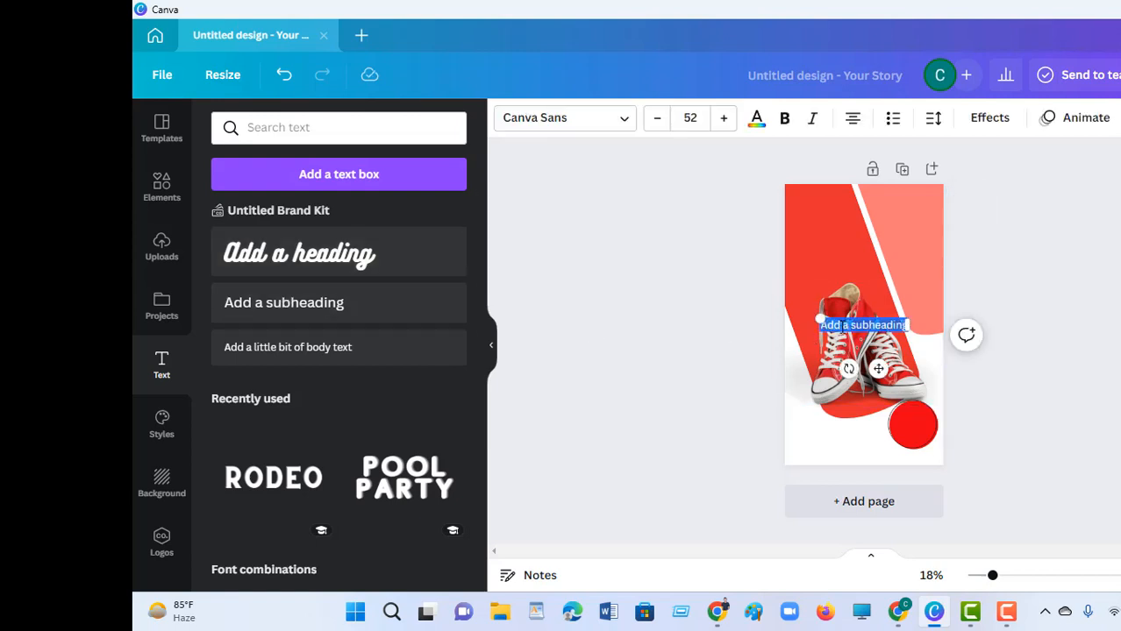
{"action": "key", "text": "BackSpace"}
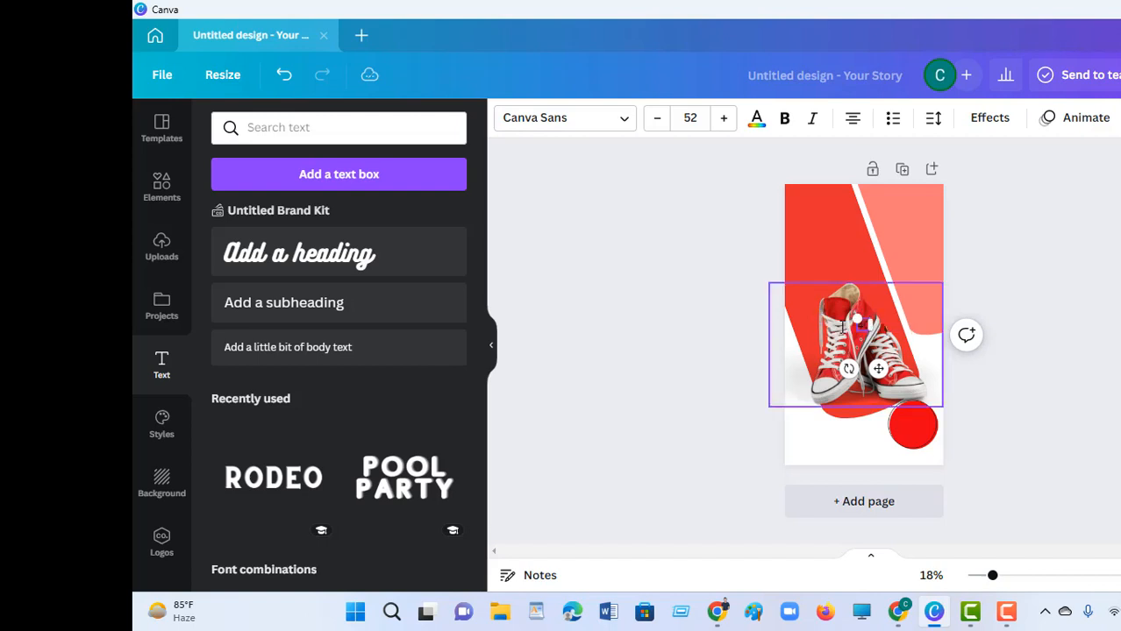
{"action": "type", "text": "40% offe"}
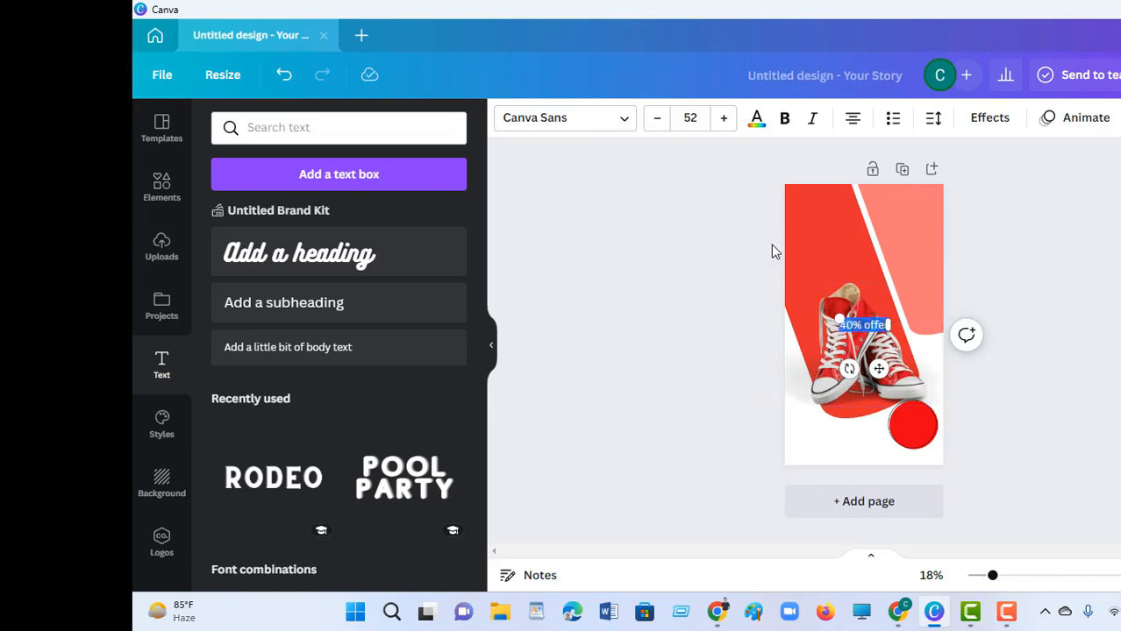
{"action": "left_click", "coordinate": [755, 120]}
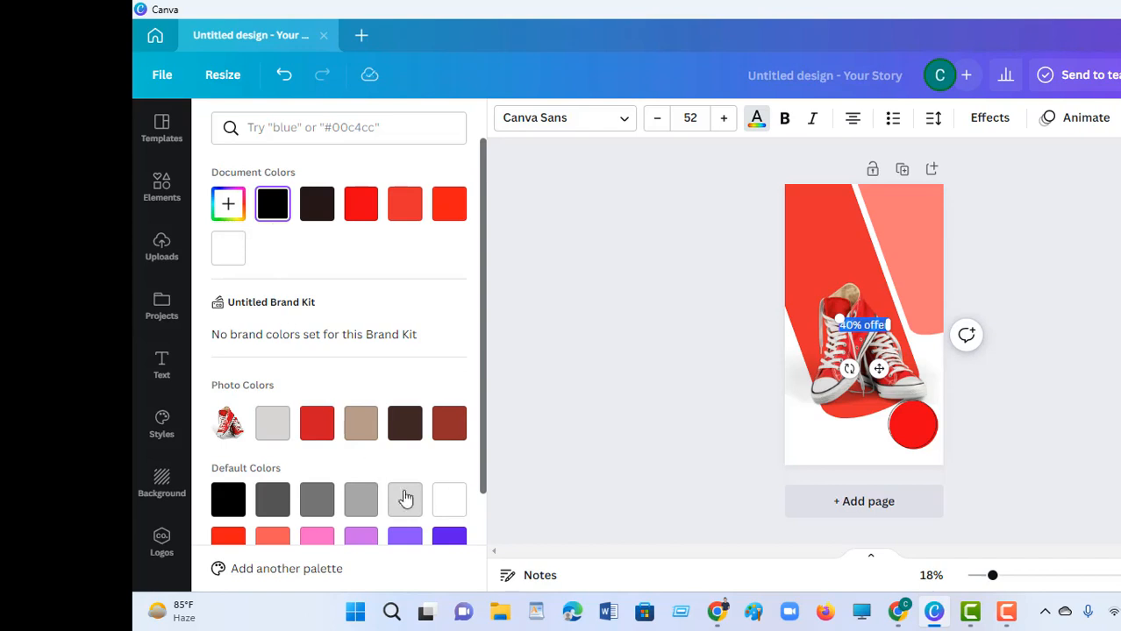
{"action": "left_click", "coordinate": [446, 499]}
{"action": "left_click", "coordinate": [610, 370]}
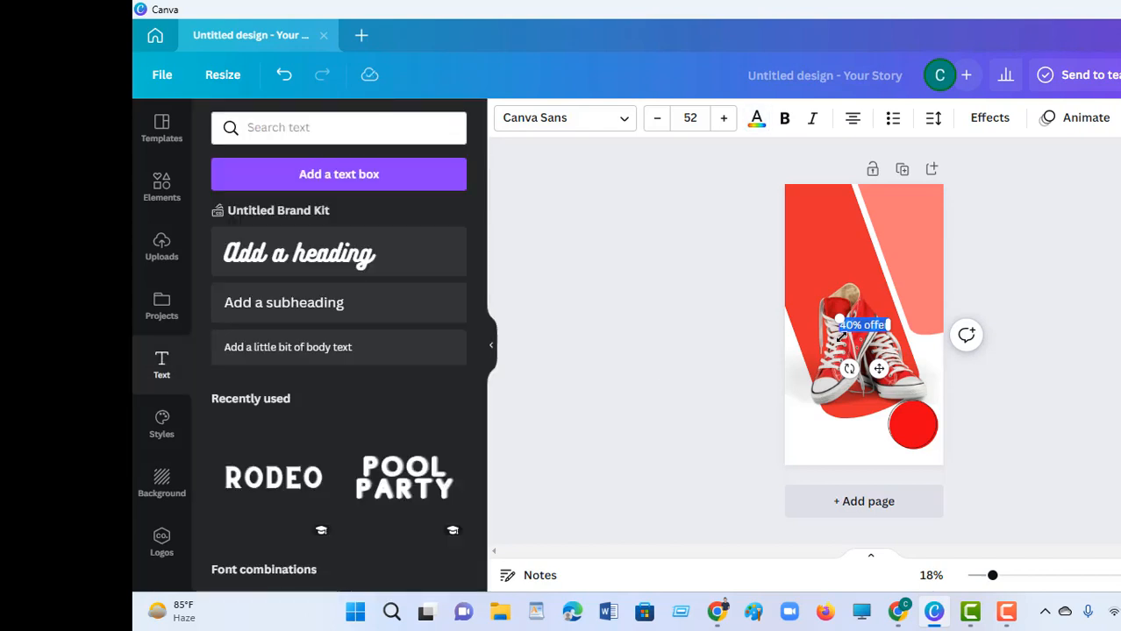
- Move the "40% offer" text onto the red circle, wrap it onto two lines, and enlarge it to size 72.4
{"action": "left_click_drag", "start_coordinate": [880, 371], "coordinate": [928, 461]}
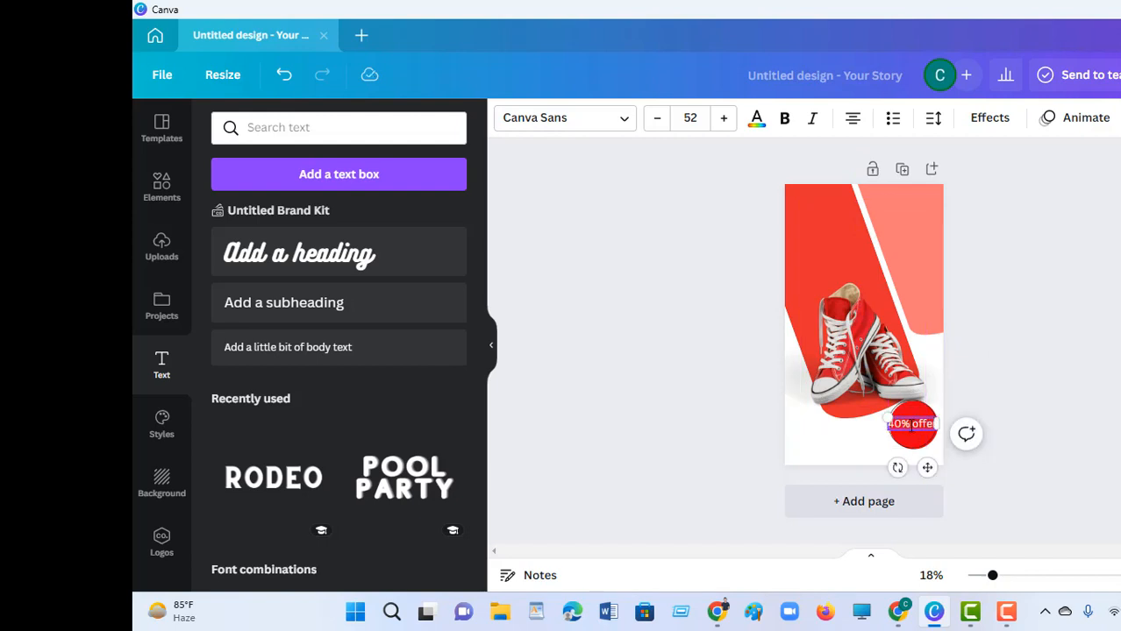
{"action": "mouse_move", "coordinate": [937, 425]}
{"action": "left_mouse_down"}
{"action": "mouse_move", "coordinate": [925, 427]}
{"action": "mouse_move", "coordinate": [936, 406]}
{"action": "mouse_move", "coordinate": [889, 399]}
{"action": "mouse_move", "coordinate": [929, 406]}
{"action": "left_mouse_up"}
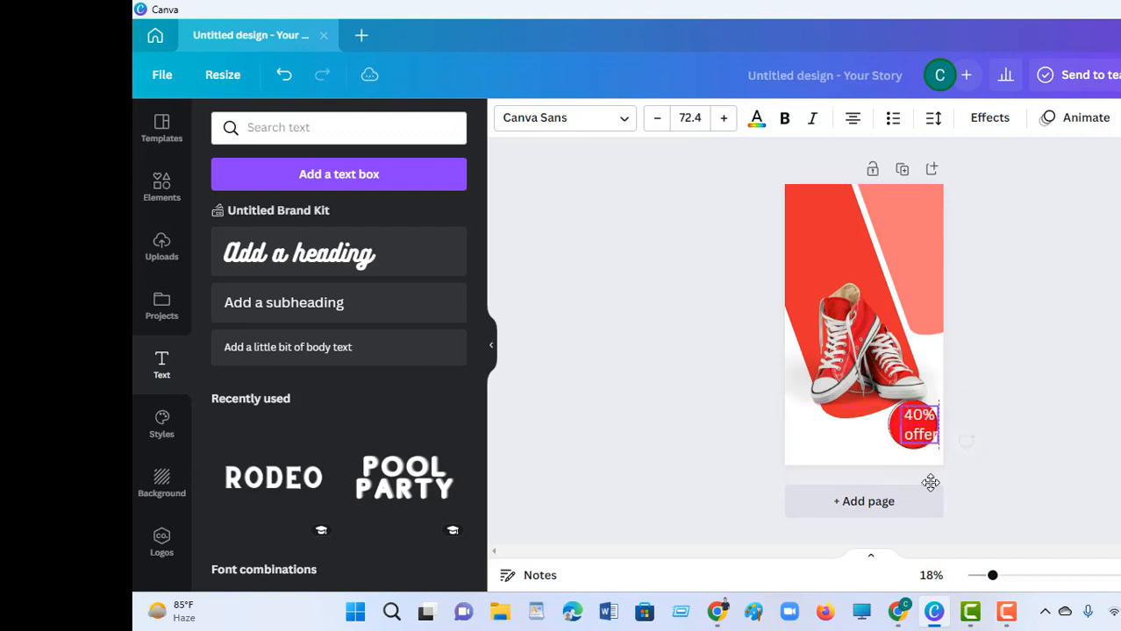
{"action": "left_click", "coordinate": [1028, 405]}
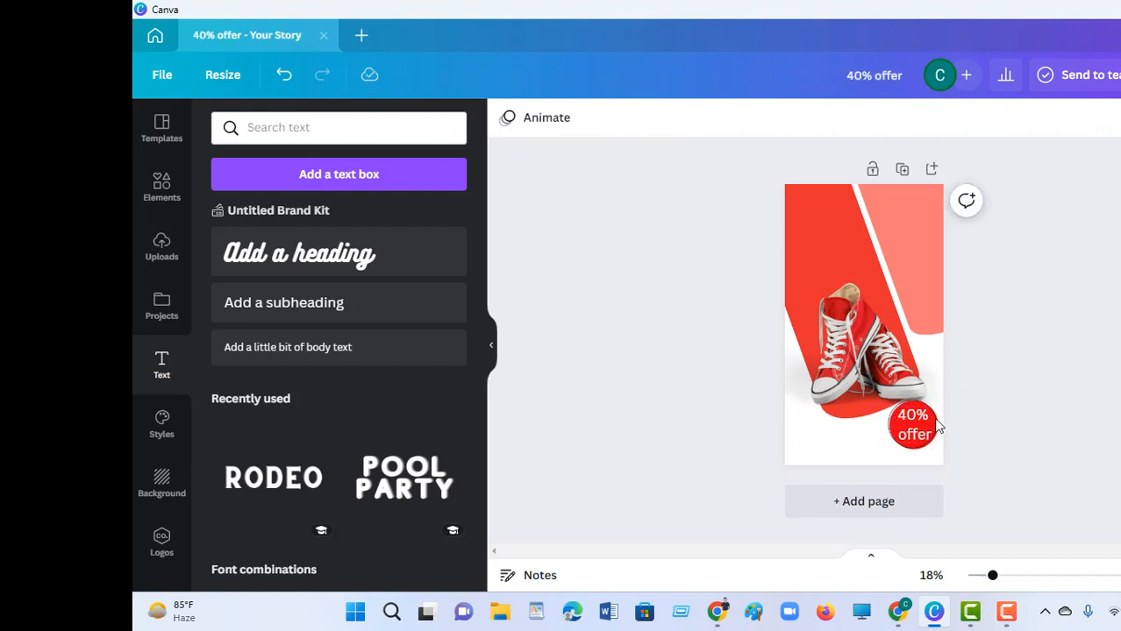
- Try CS Gordon Serif and Agrandir Grand on the "40% offer" text, and set its font to Abril Fatface
{"action": "left_click", "coordinate": [907, 430]}
{"action": "left_click", "coordinate": [532, 124]}
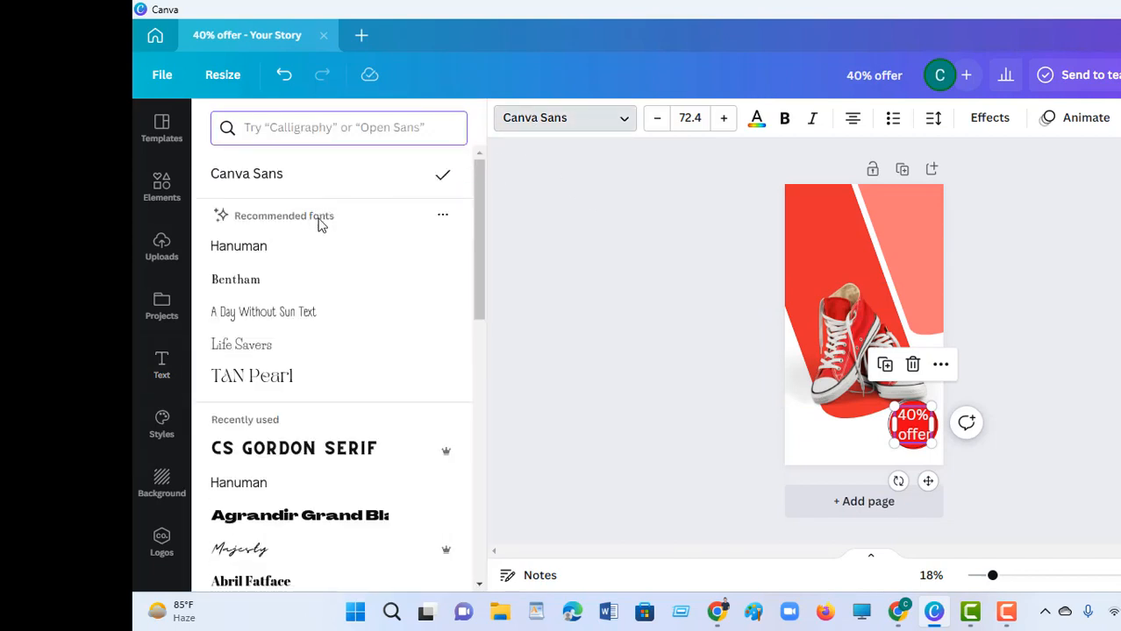
{"action": "left_click", "coordinate": [292, 446]}
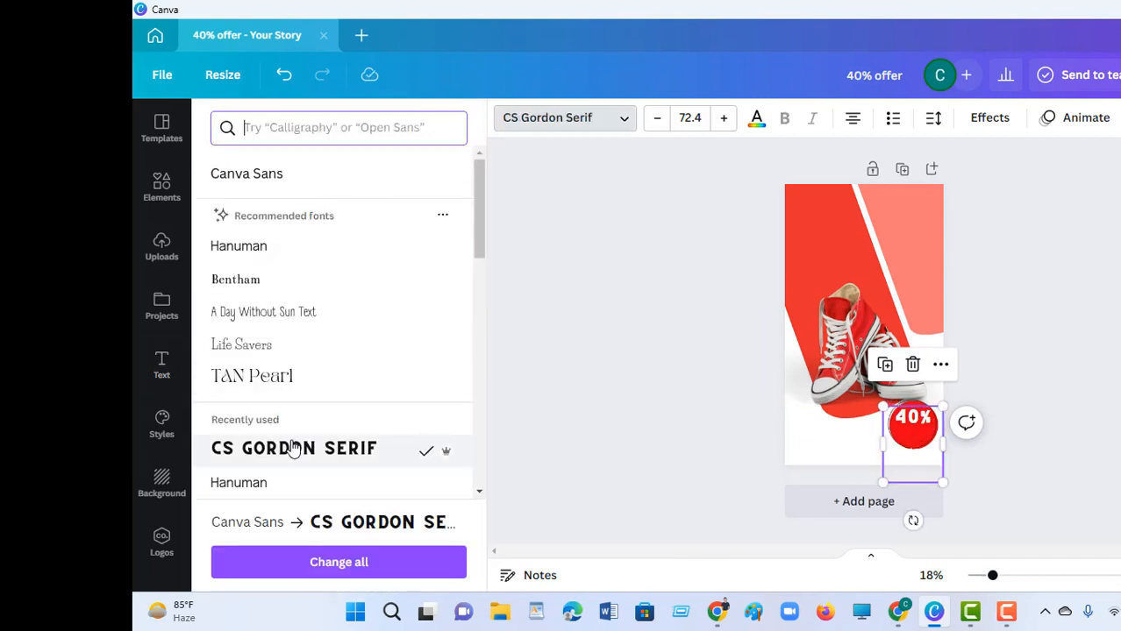
{"action": "scroll", "coordinate": [309, 452], "scroll_direction": "down", "scroll_amount": 2}
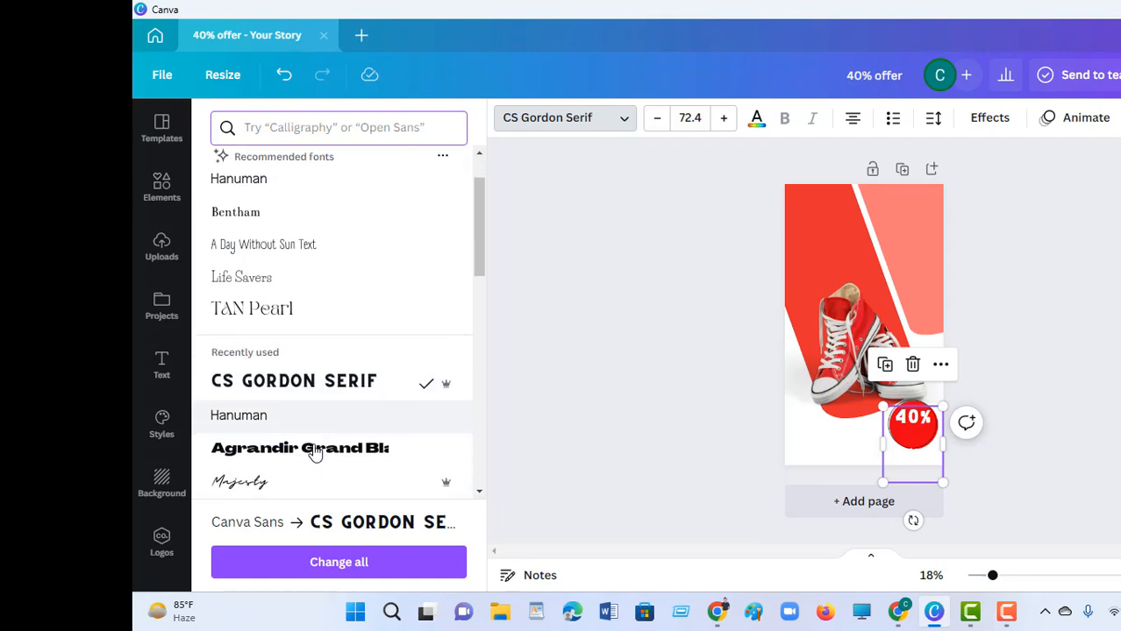
{"action": "left_click", "coordinate": [311, 434]}
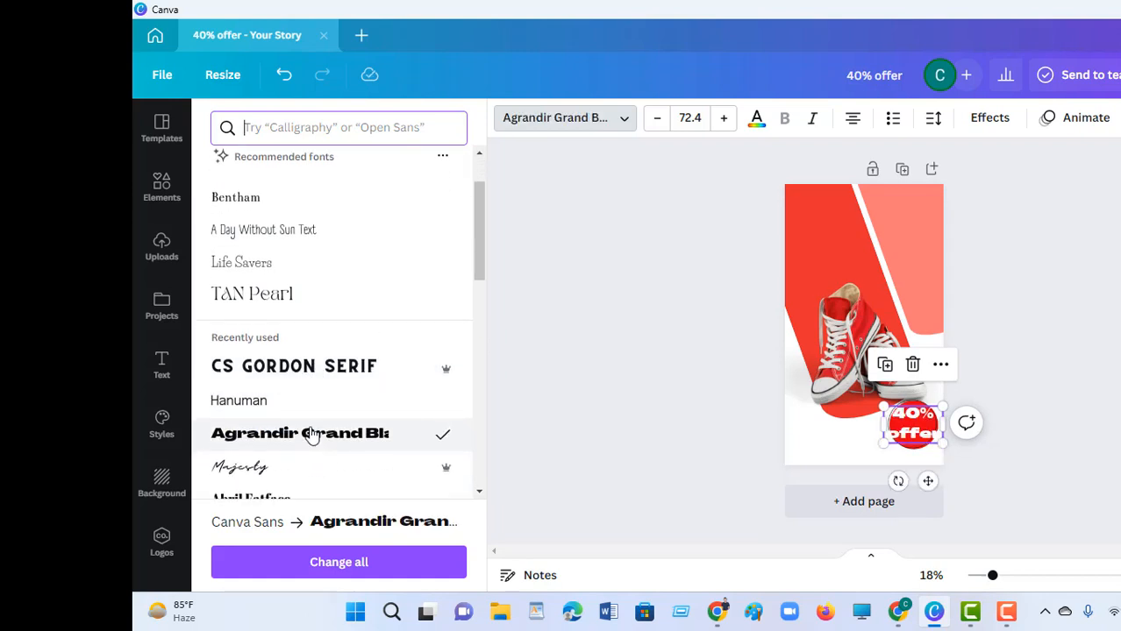
{"action": "scroll", "coordinate": [311, 436], "scroll_direction": "down", "scroll_amount": 2}
{"action": "left_click", "coordinate": [288, 423]}
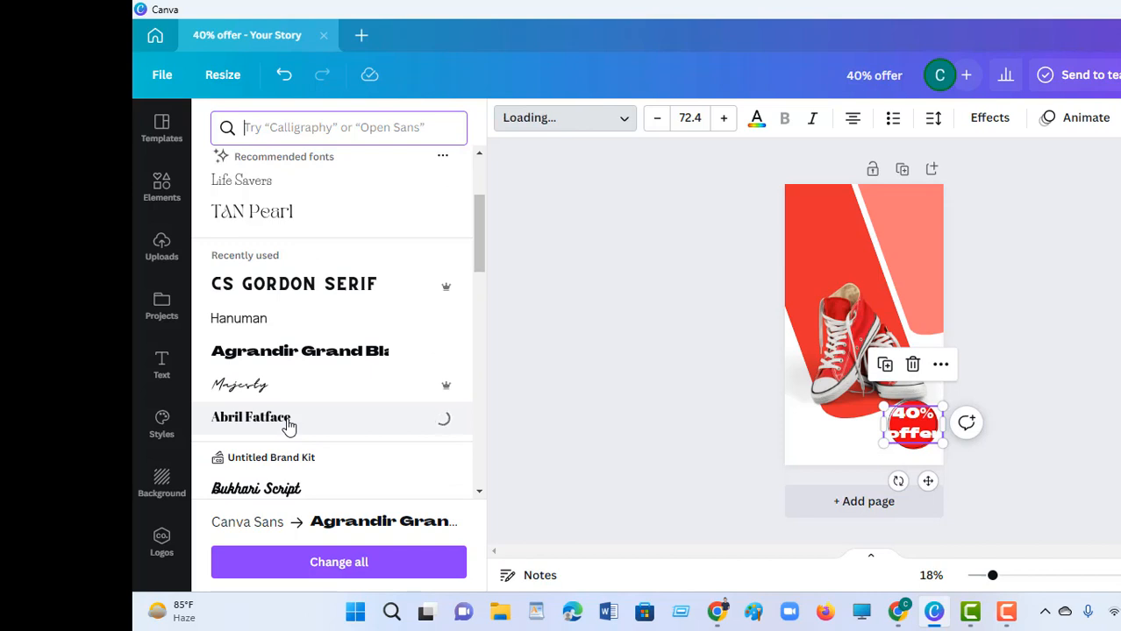
{"action": "left_click", "coordinate": [639, 326]}
{"action": "left_click", "coordinate": [1000, 386]}
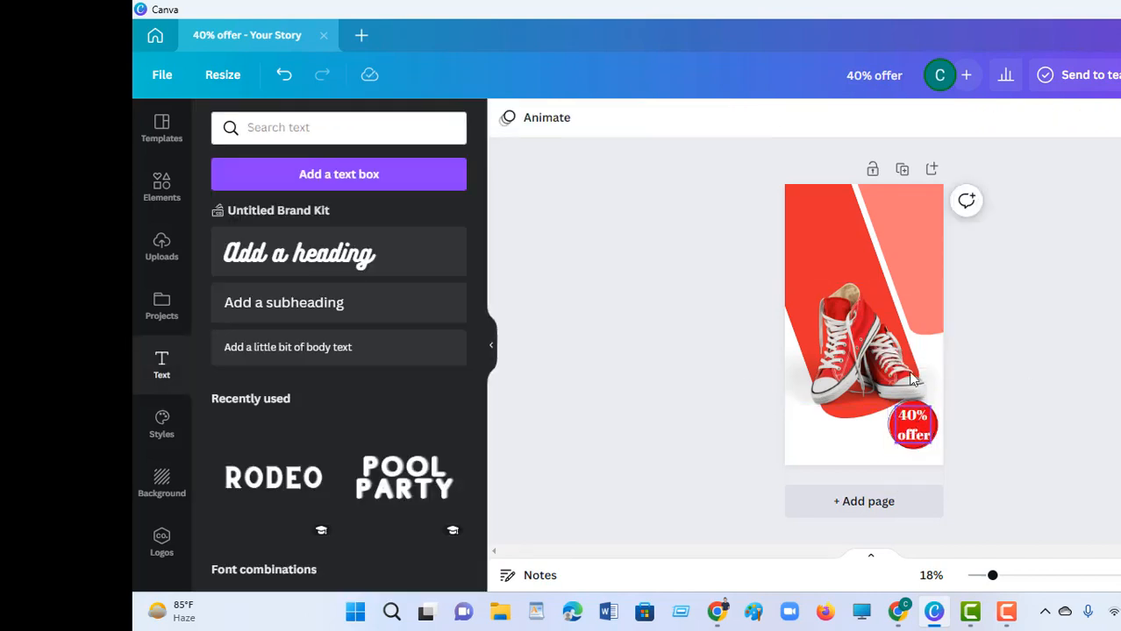
- Add a subheading to the page and change its text to "NewAarrival"
{"action": "left_click", "coordinate": [826, 246]}
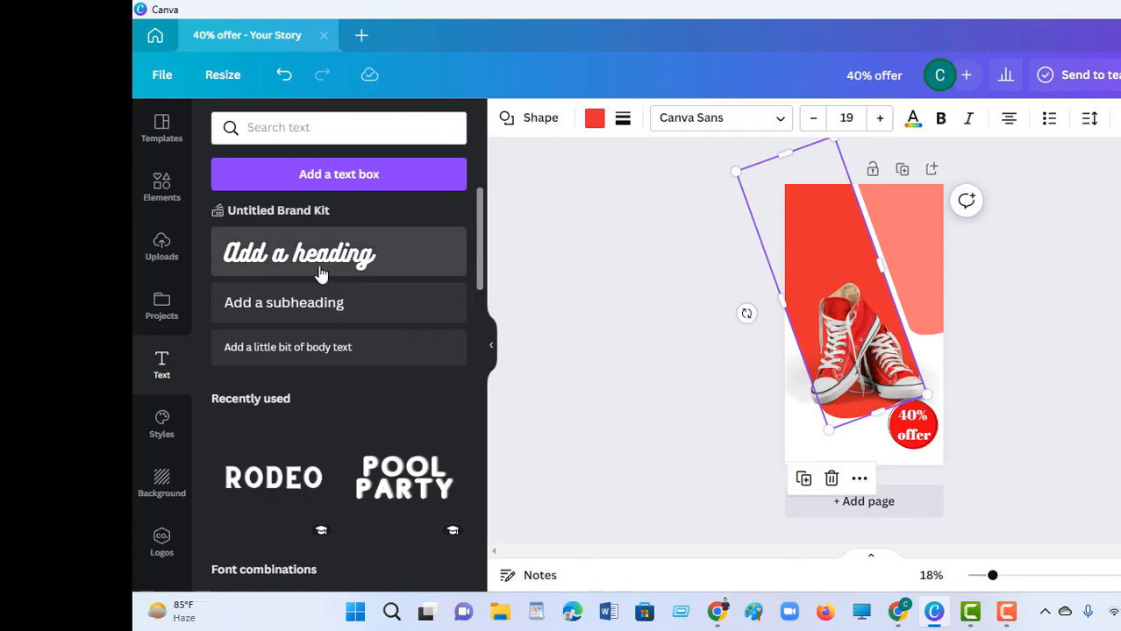
{"action": "left_click", "coordinate": [274, 309]}
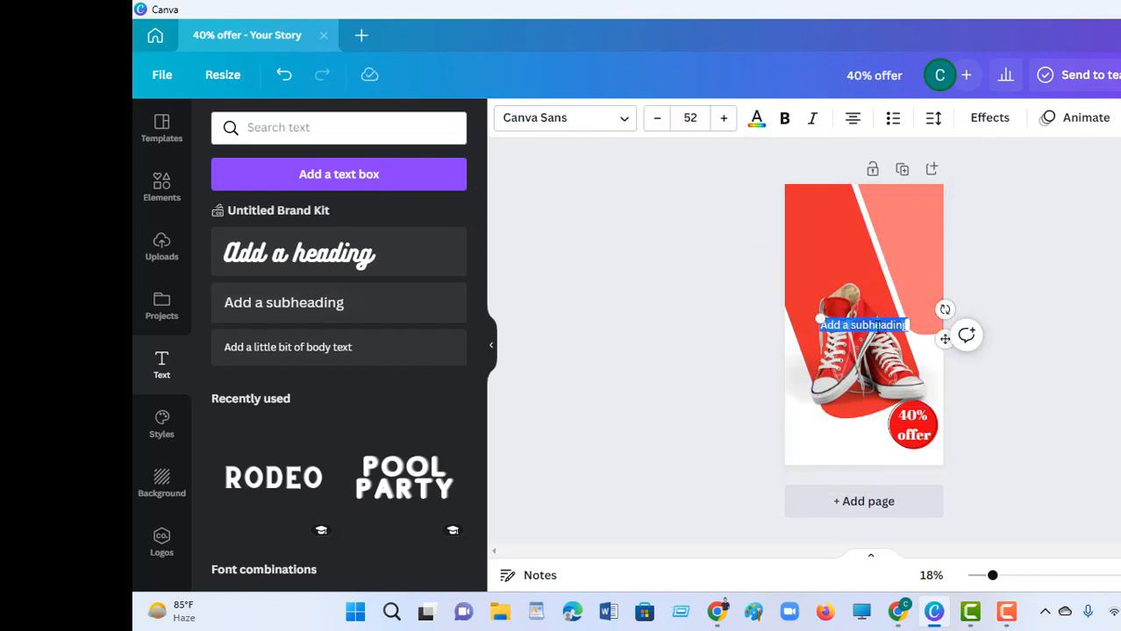
{"action": "type", "text": "N"}
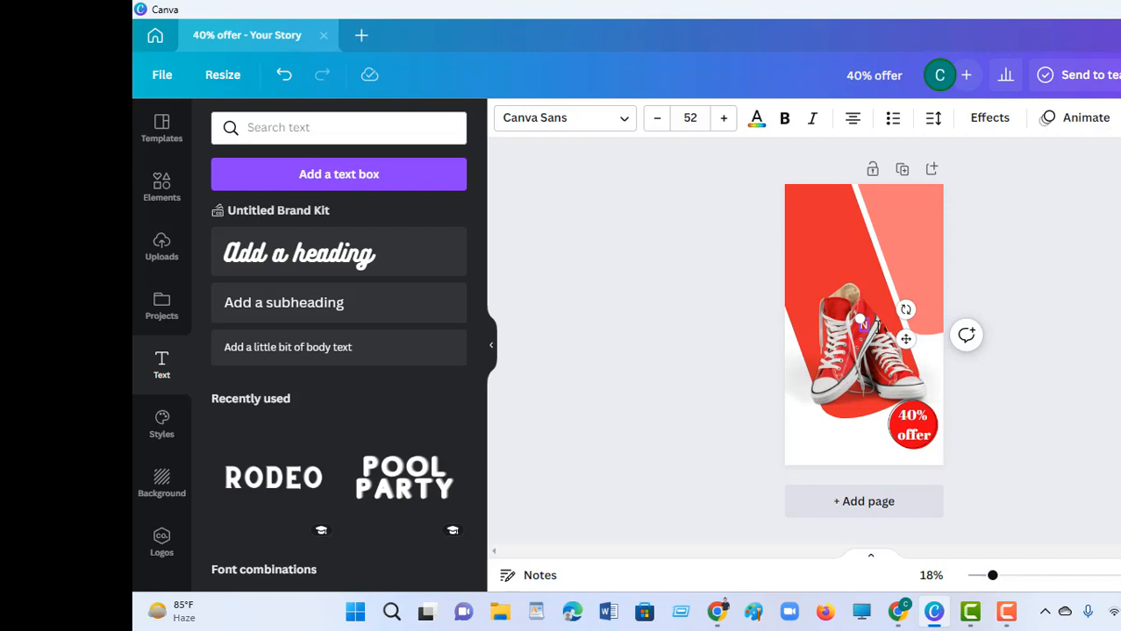
{"action": "type", "text": "ew"}
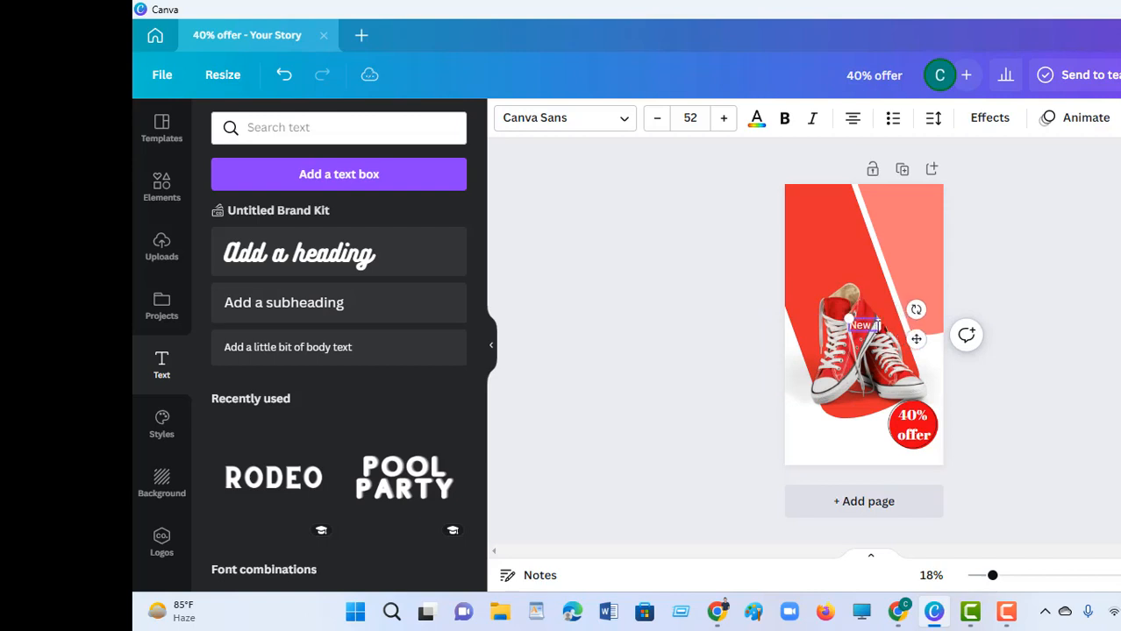
{"action": "type", "text": " arrival"}
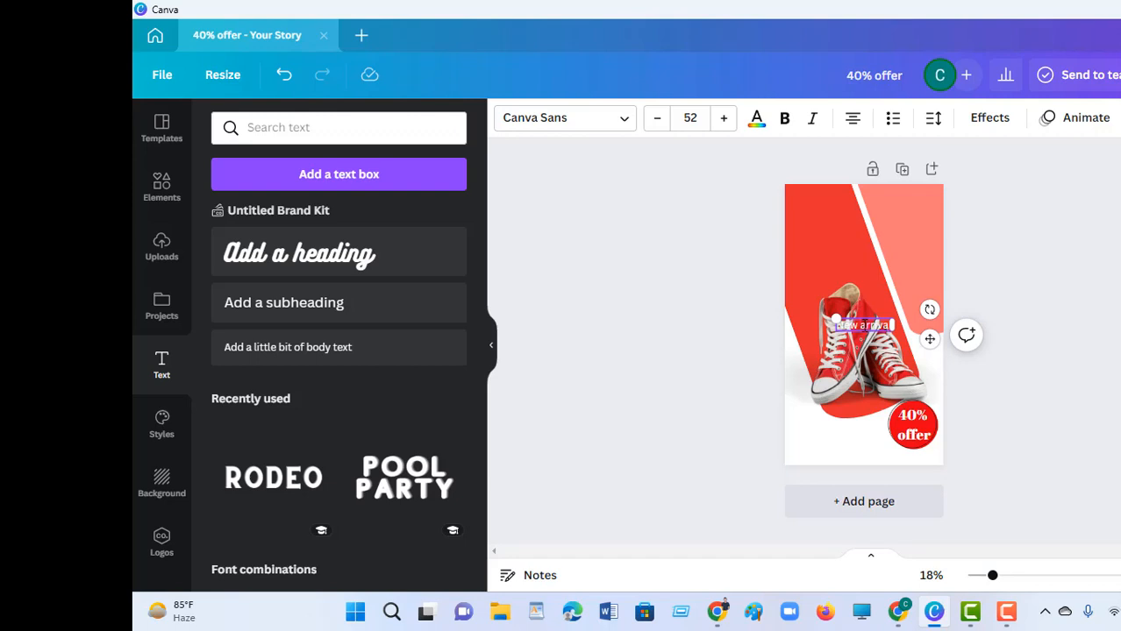
{"action": "key", "text": "BackSpace"}
{"action": "type", "text": "A"}
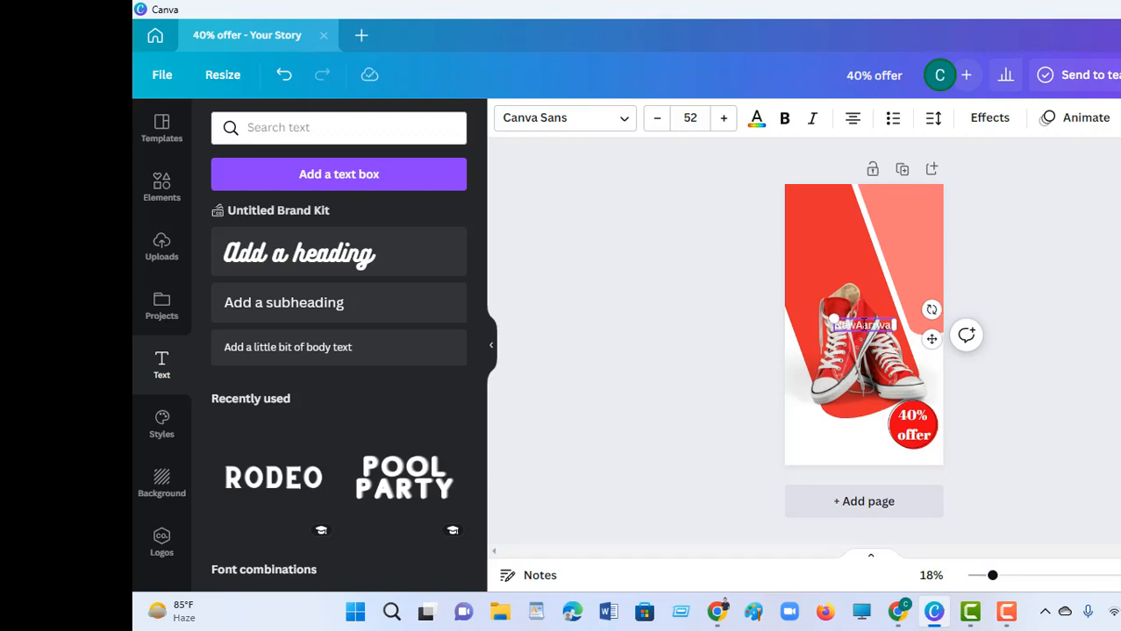
- Enlarge the "NewAarrival" text to size 102, widen it onto one line, and place it near the top of the page
{"action": "left_click_drag", "start_coordinate": [831, 318], "coordinate": [724, 158]}
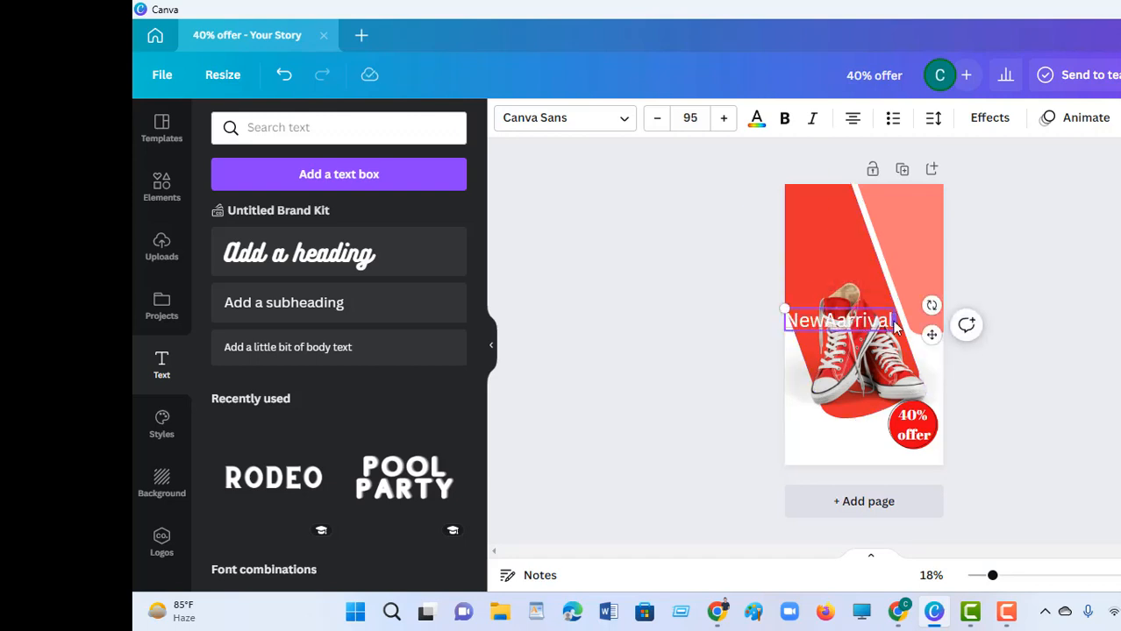
{"action": "left_click", "coordinate": [724, 119]}
{"action": "left_click", "coordinate": [724, 118]}
{"action": "left_click", "coordinate": [724, 119]}
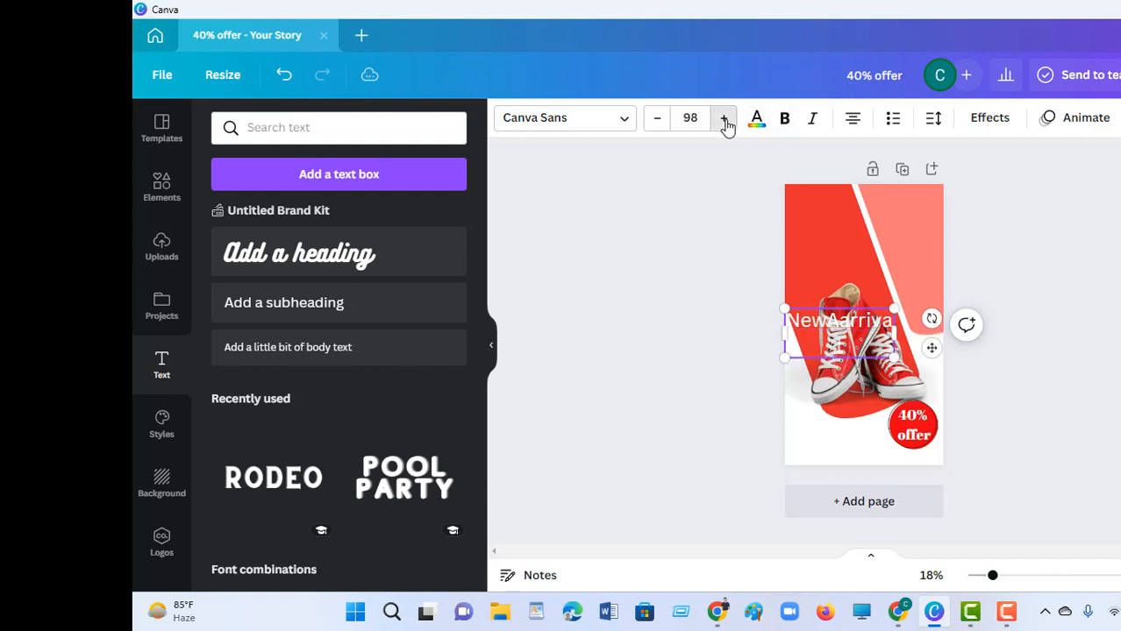
{"action": "left_click", "coordinate": [724, 119]}
{"action": "left_click", "coordinate": [724, 118]}
{"action": "left_click", "coordinate": [723, 118]}
{"action": "left_click", "coordinate": [723, 118]}
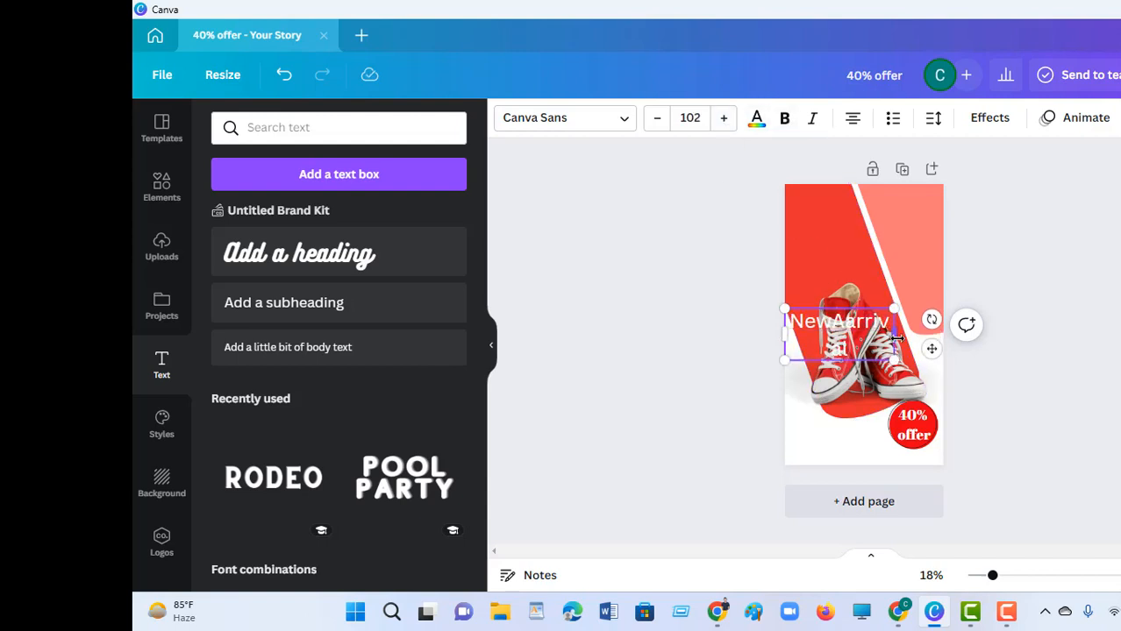
{"action": "left_click_drag", "start_coordinate": [896, 338], "coordinate": [950, 239]}
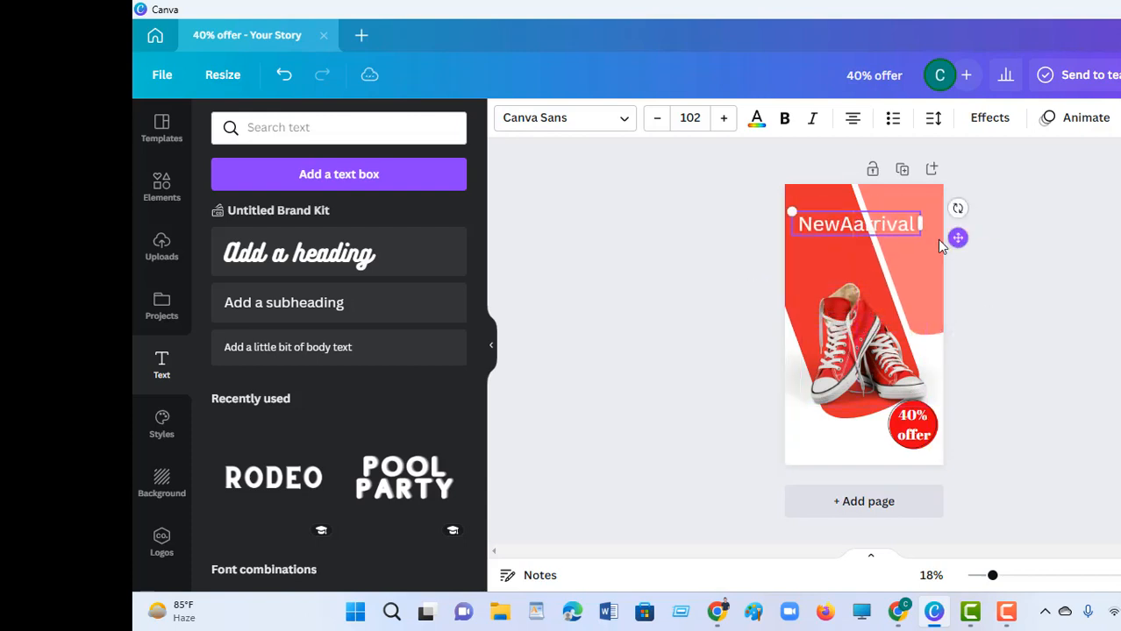
- Try CS Gordon Serif, Agrandir Grand and Bukhari Script on the "NewAarrival" text, and set its font to Anton
{"action": "left_click", "coordinate": [570, 118]}
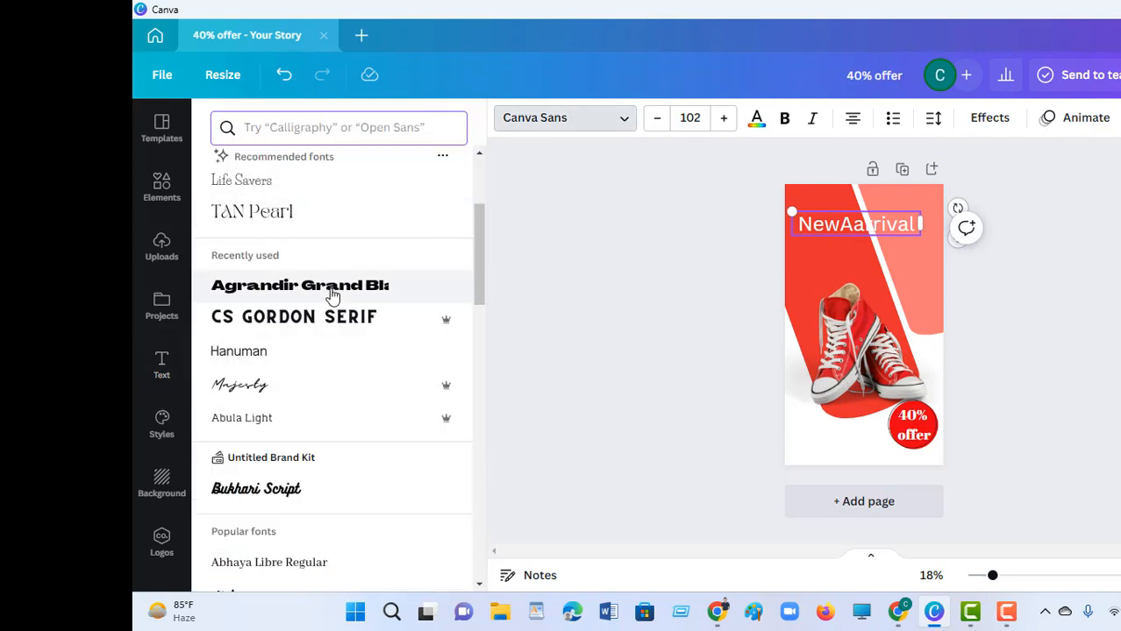
{"action": "left_click", "coordinate": [327, 320]}
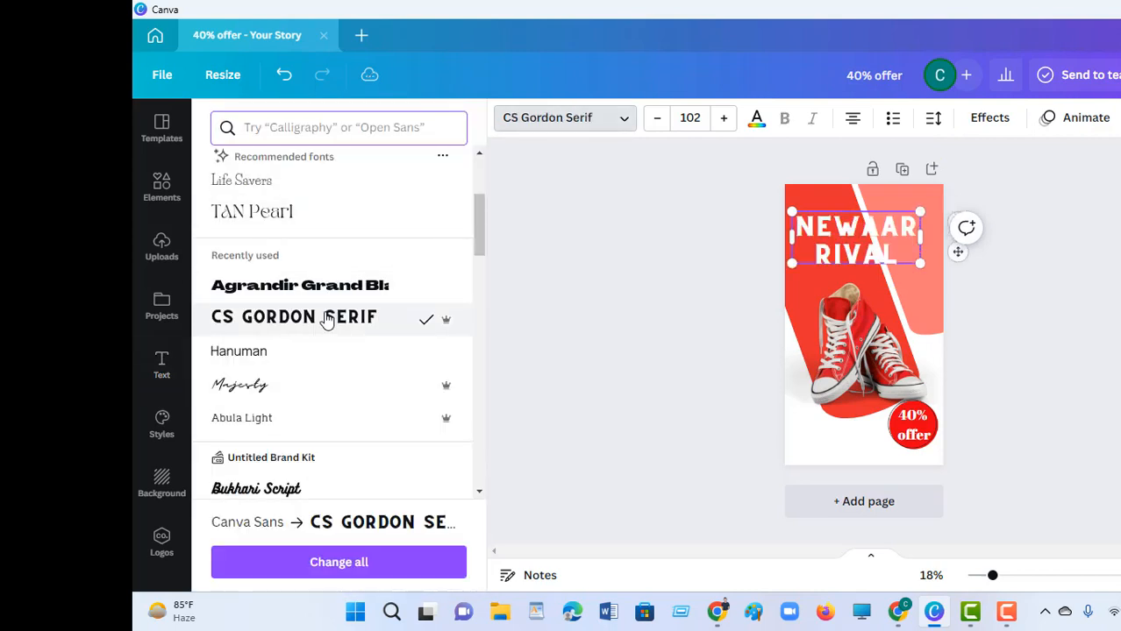
{"action": "left_click", "coordinate": [322, 289]}
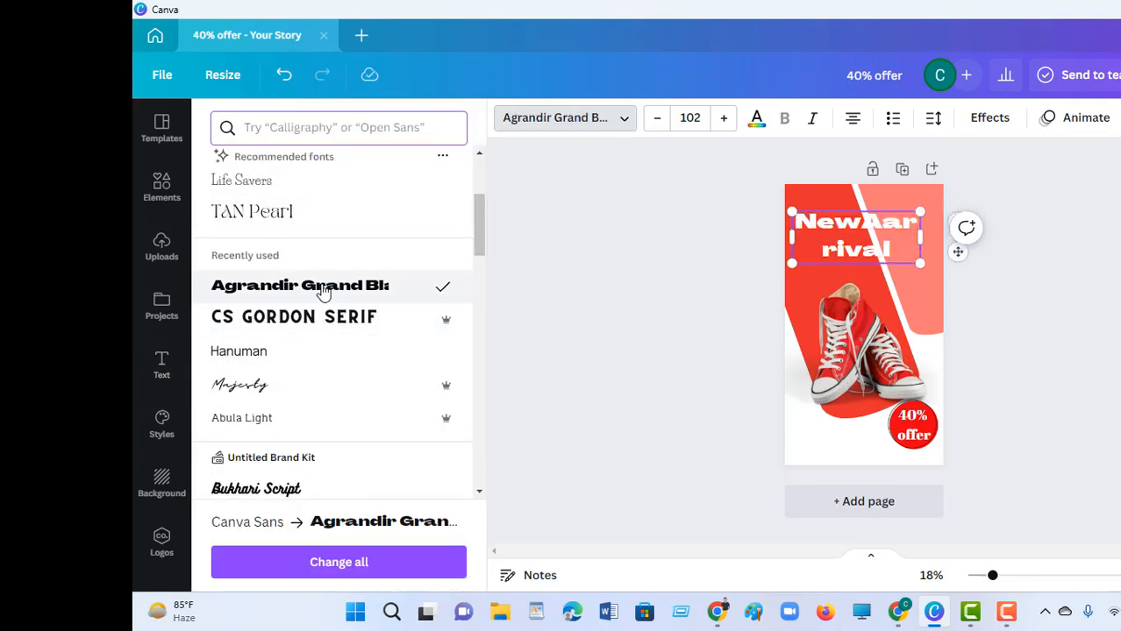
{"action": "left_click", "coordinate": [321, 319]}
{"action": "scroll", "coordinate": [317, 342], "scroll_direction": "down", "scroll_amount": 2}
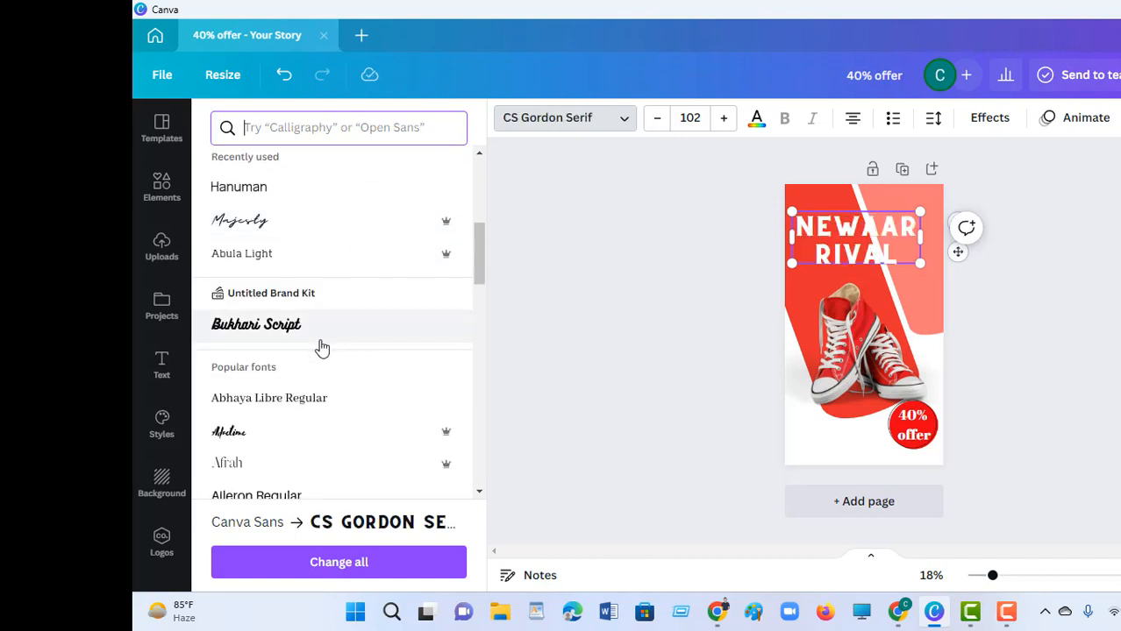
{"action": "left_click", "coordinate": [314, 331]}
{"action": "scroll", "coordinate": [314, 333], "scroll_direction": "down", "scroll_amount": 3}
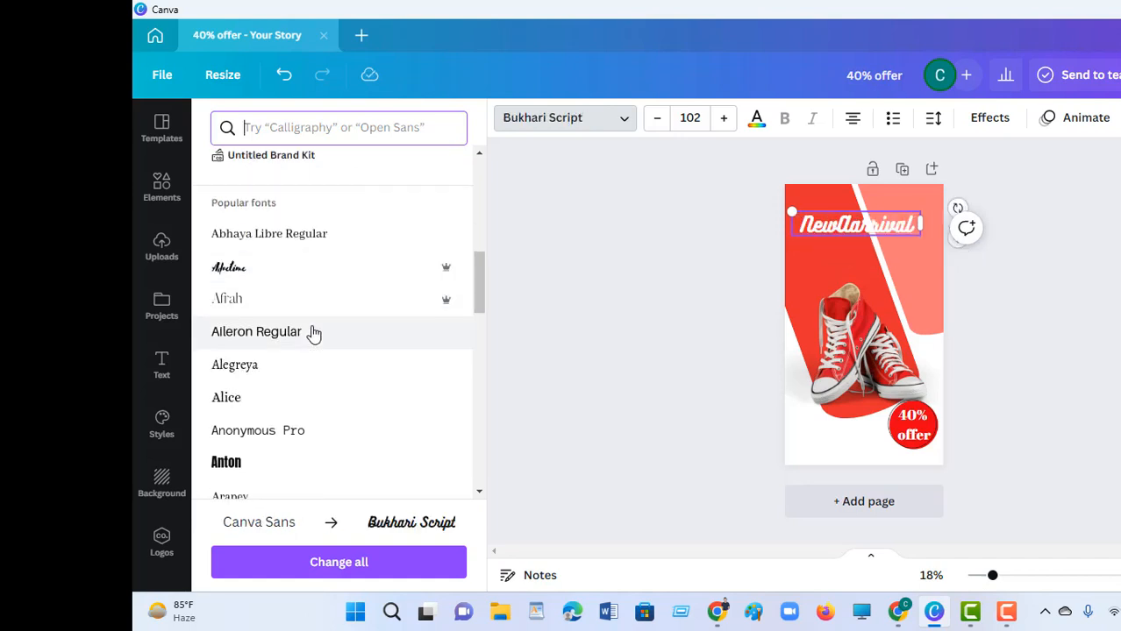
{"action": "left_click", "coordinate": [294, 386]}
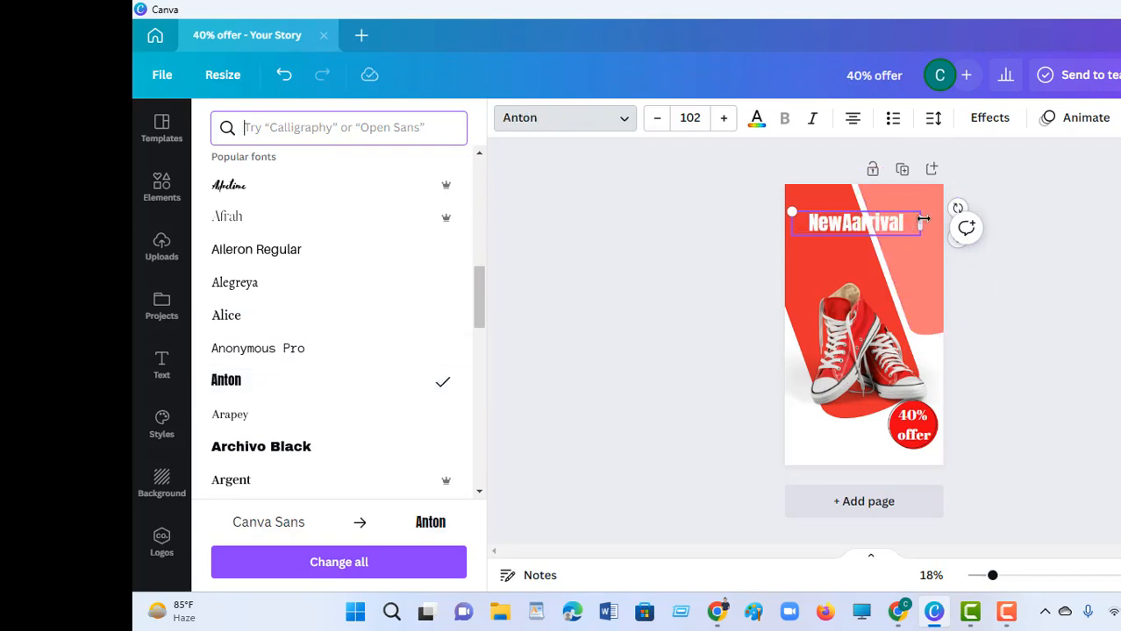
- Widen the title's text box to the page's right edge and insert a space so it reads "New Aarrival"
{"action": "left_click_drag", "start_coordinate": [921, 228], "coordinate": [943, 226]}
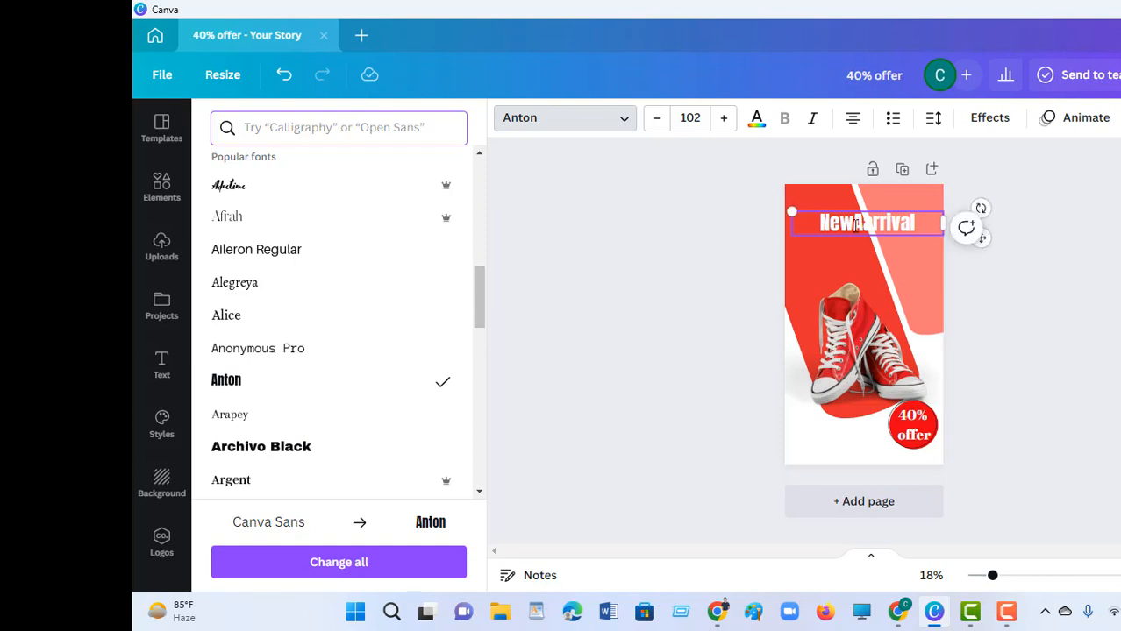
{"action": "left_click", "coordinate": [856, 226]}
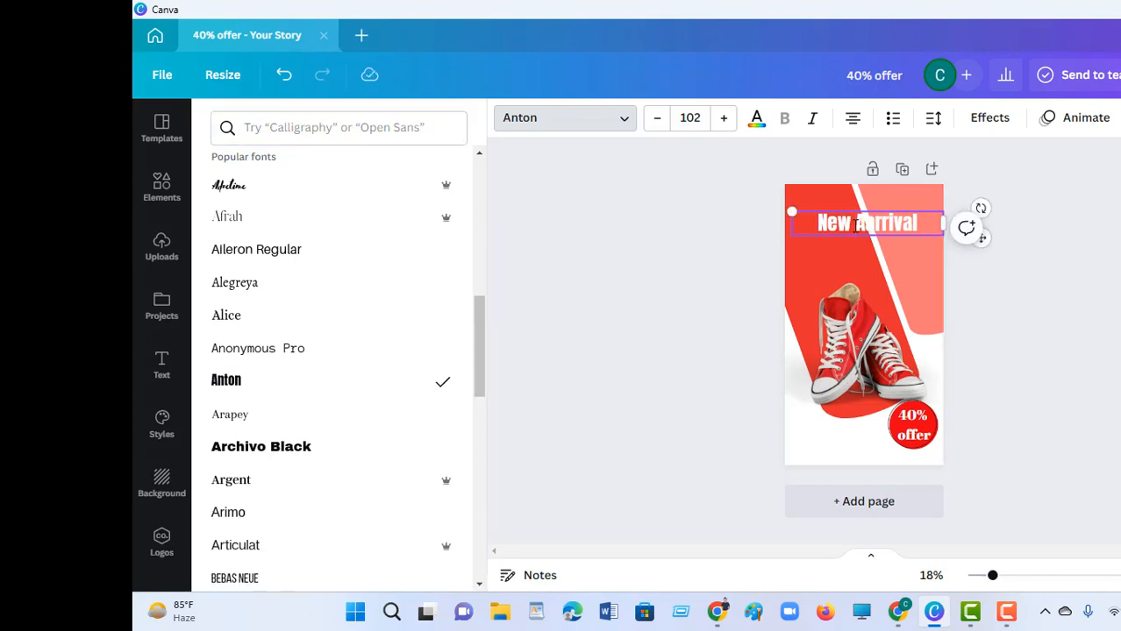
- Recolor the semi-transparent arch in the page's upper-right with the brownish-red photo color
{"action": "left_click", "coordinate": [904, 260]}
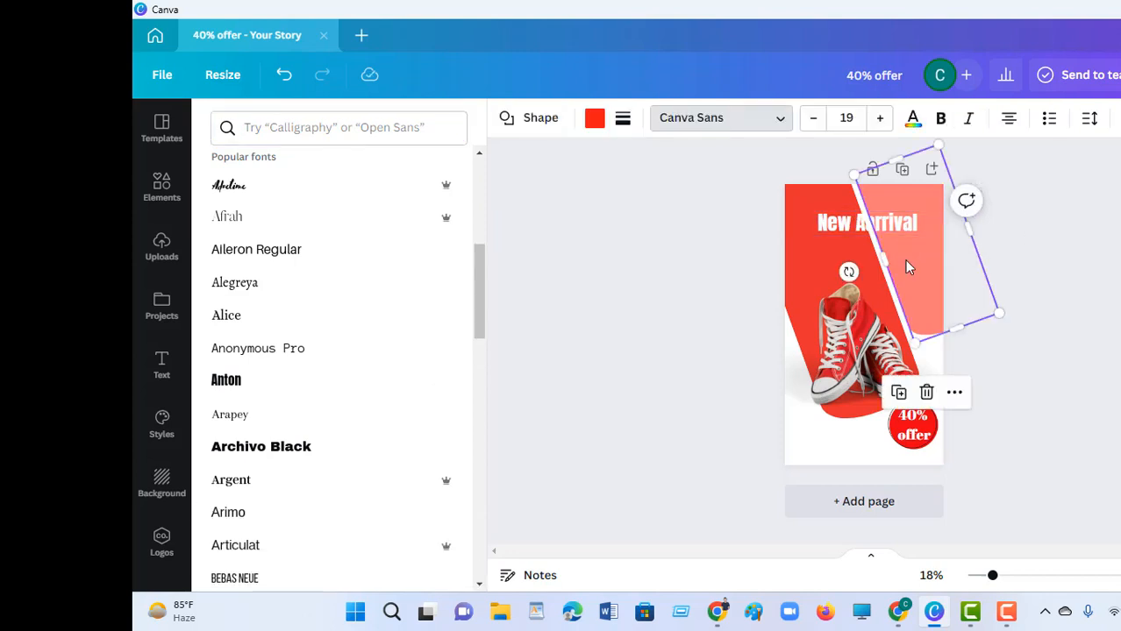
{"action": "left_click", "coordinate": [595, 117]}
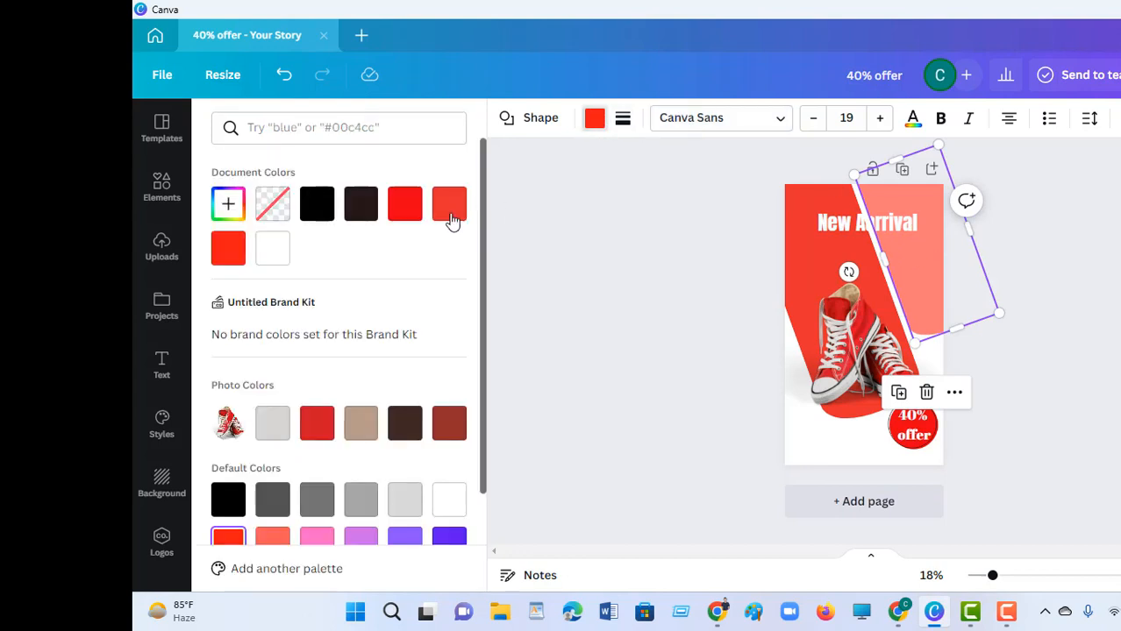
{"action": "scroll", "coordinate": [386, 396], "scroll_direction": "down", "scroll_amount": 2}
{"action": "left_click", "coordinate": [454, 309]}
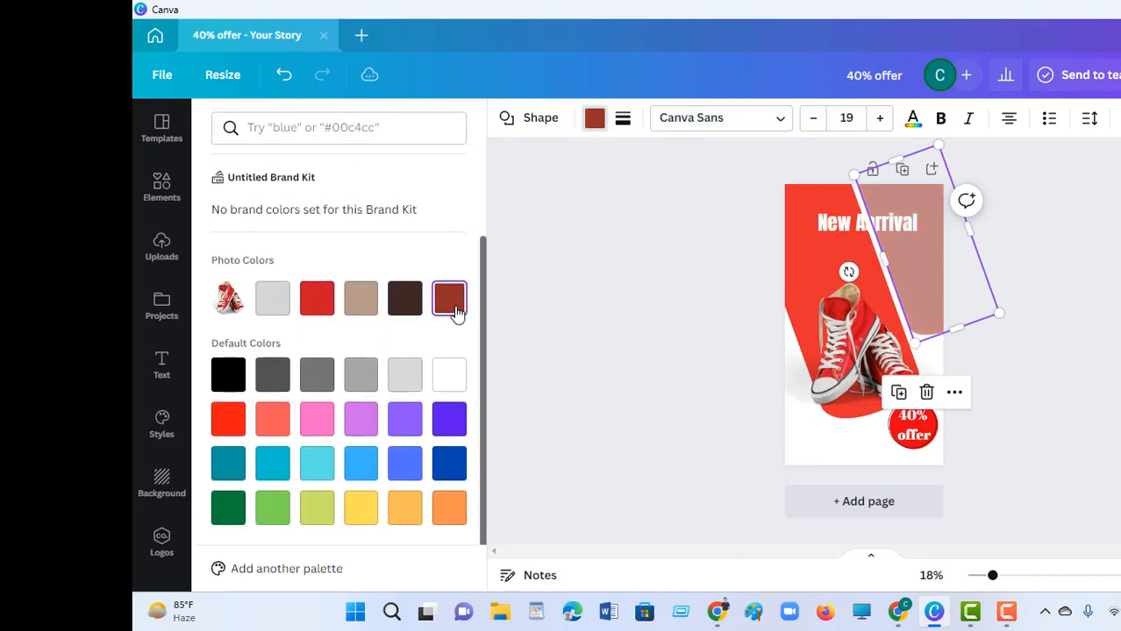
{"action": "left_click", "coordinate": [596, 264]}
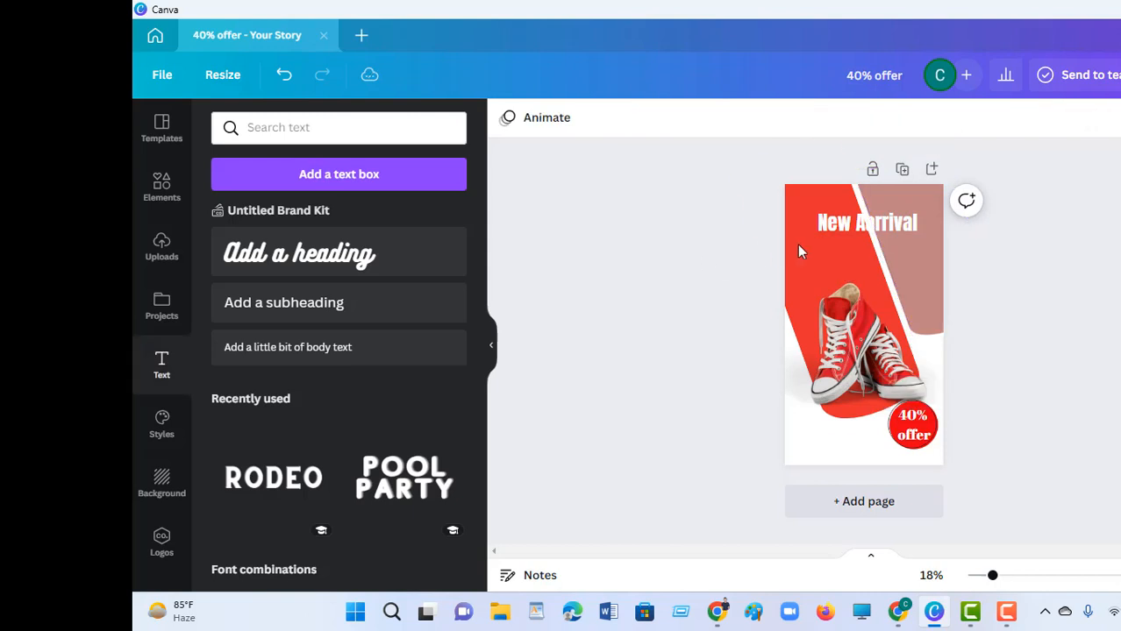
{"action": "left_click", "coordinate": [821, 257]}
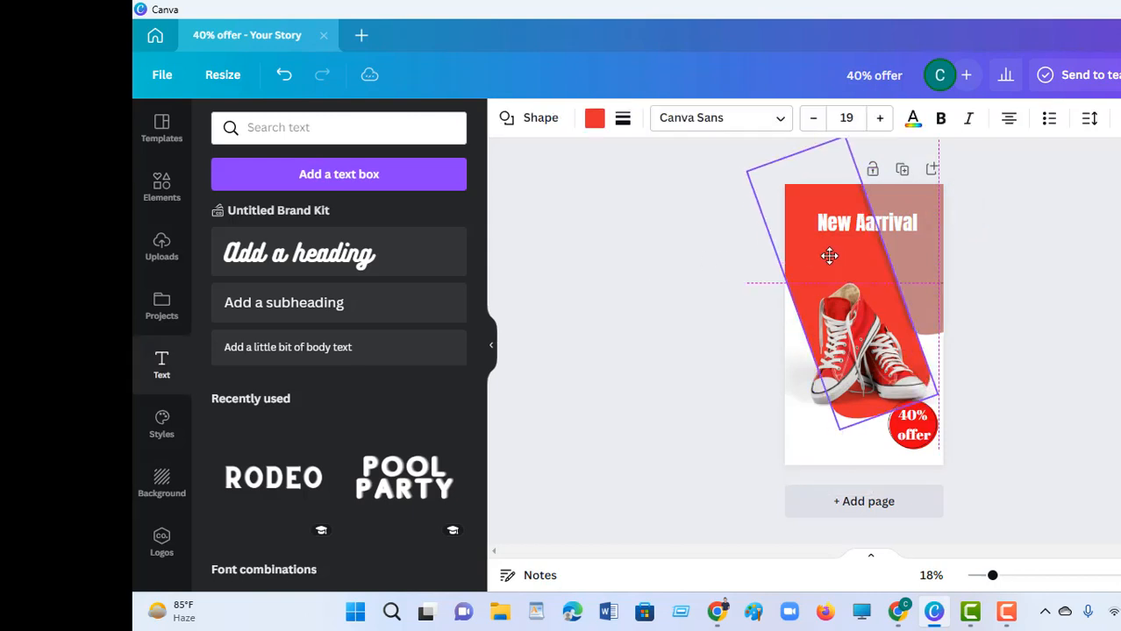
{"action": "left_click_drag", "start_coordinate": [828, 253], "coordinate": [821, 257]}
- Raise the transparency value of the brownish-red arch slightly so it looks more opaque
{"action": "left_click", "coordinate": [912, 247]}
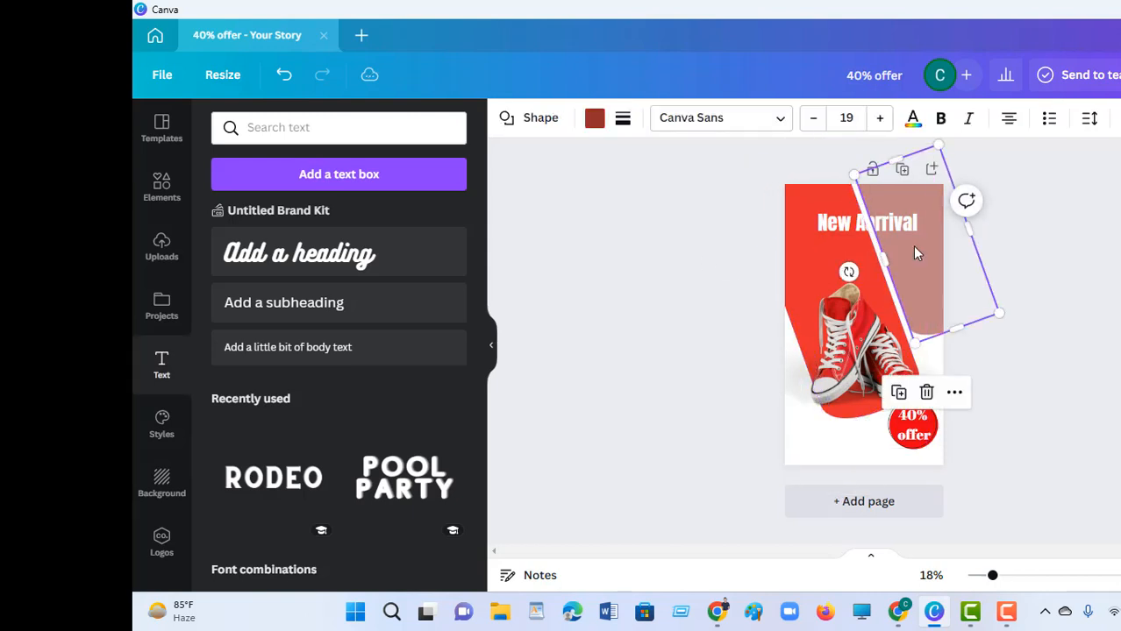
{"action": "left_click", "coordinate": [1110, 118]}
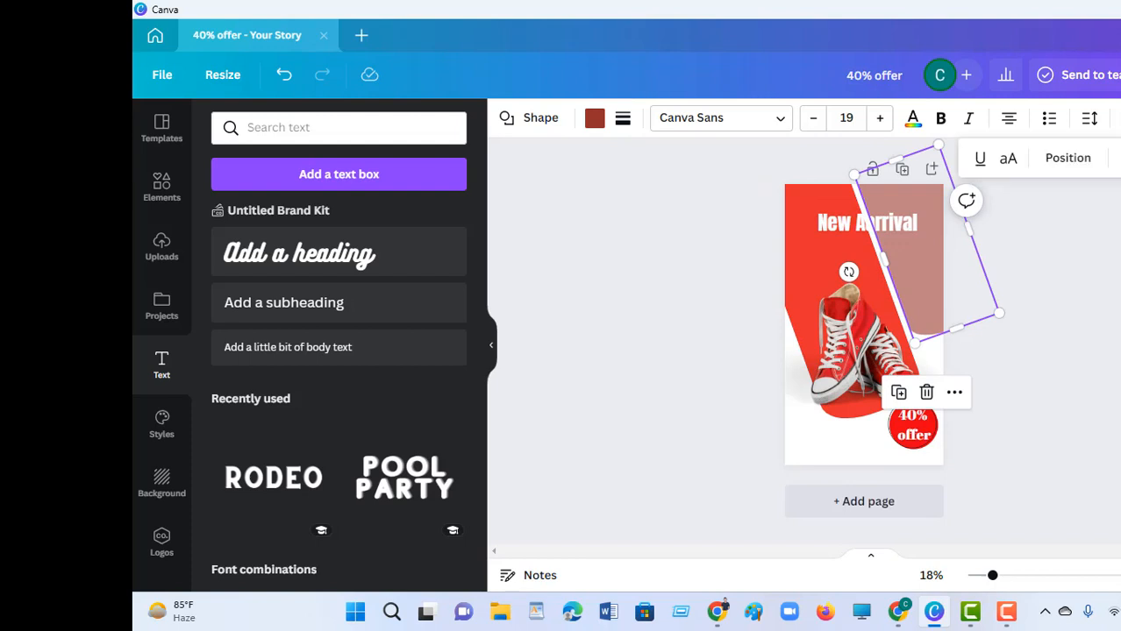
{"action": "left_click", "coordinate": [1113, 158]}
{"action": "mouse_move", "coordinate": [1092, 222]}
{"action": "left_mouse_down"}
{"action": "mouse_move", "coordinate": [1079, 235]}
{"action": "mouse_move", "coordinate": [1100, 230]}
{"action": "left_mouse_up"}
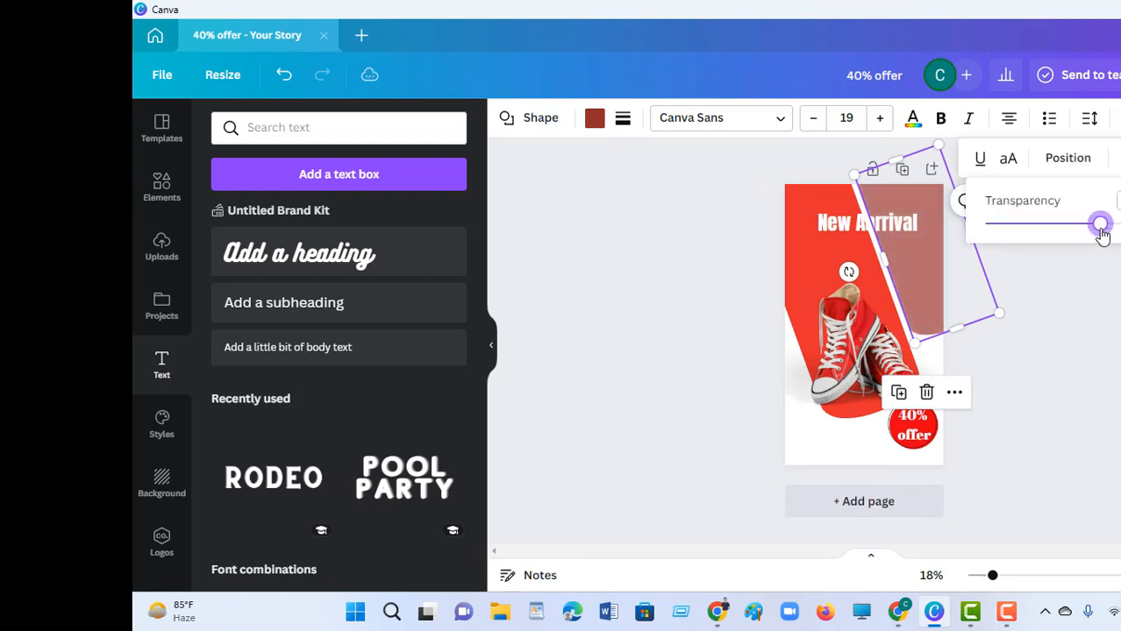
{"action": "left_click", "coordinate": [1100, 295]}
{"action": "left_click", "coordinate": [1103, 301]}
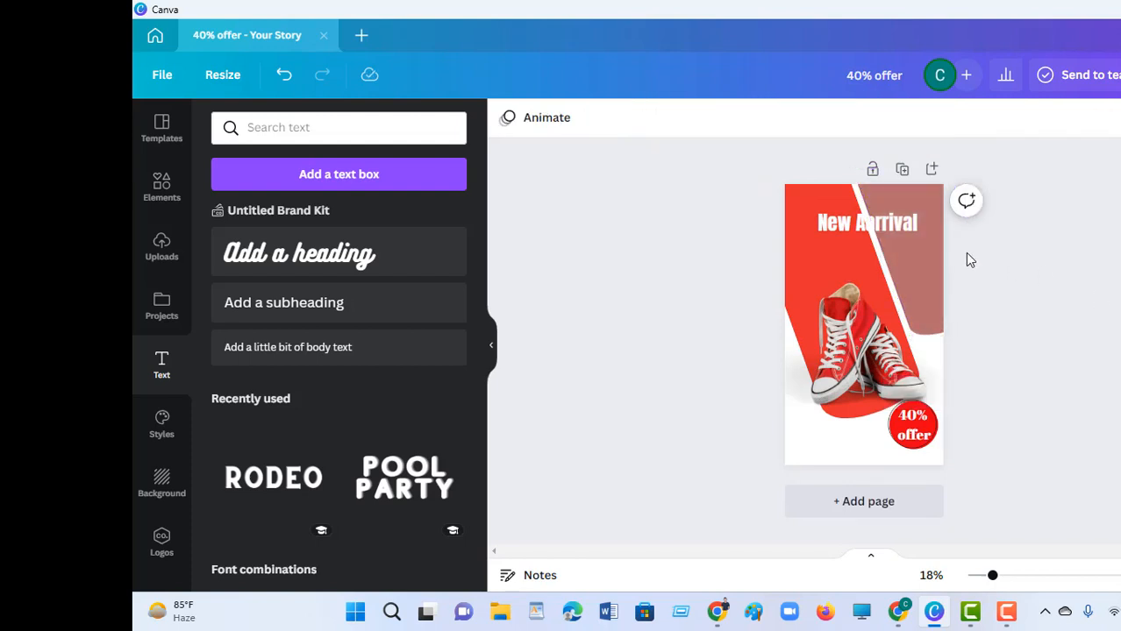
{"action": "left_click", "coordinate": [917, 296]}
{"action": "left_click_drag", "start_coordinate": [917, 296], "coordinate": [913, 288]}
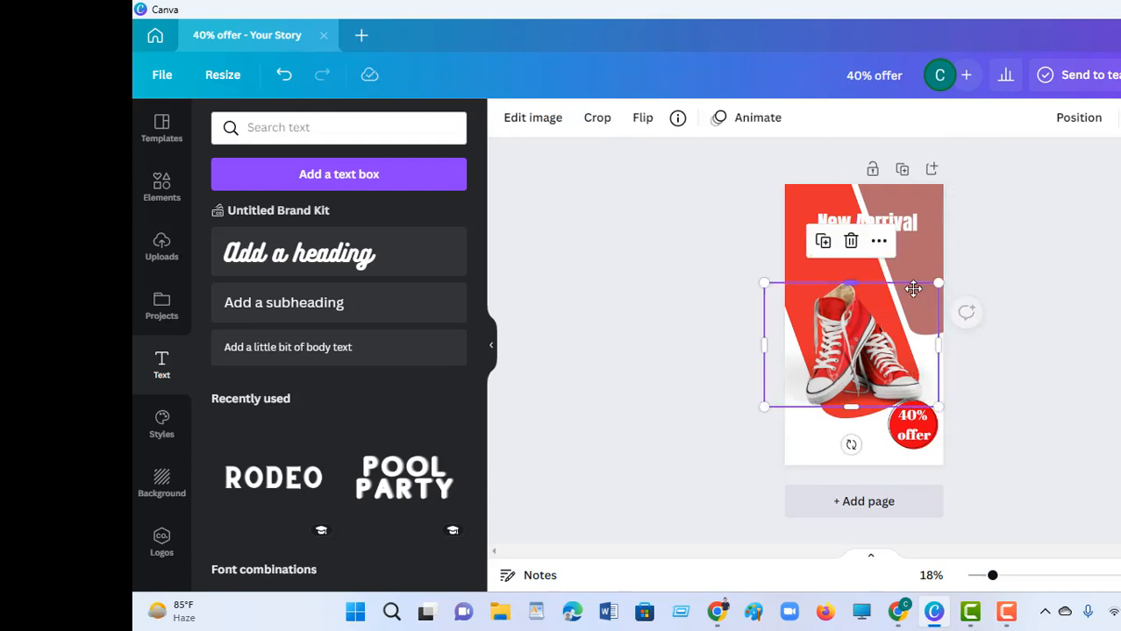
{"action": "key", "text": "ctrl+z"}
- Narrow the gap between the two arches to a thin white line, and shift the "New Aarrival" title slightly left
{"action": "left_click", "coordinate": [919, 250]}
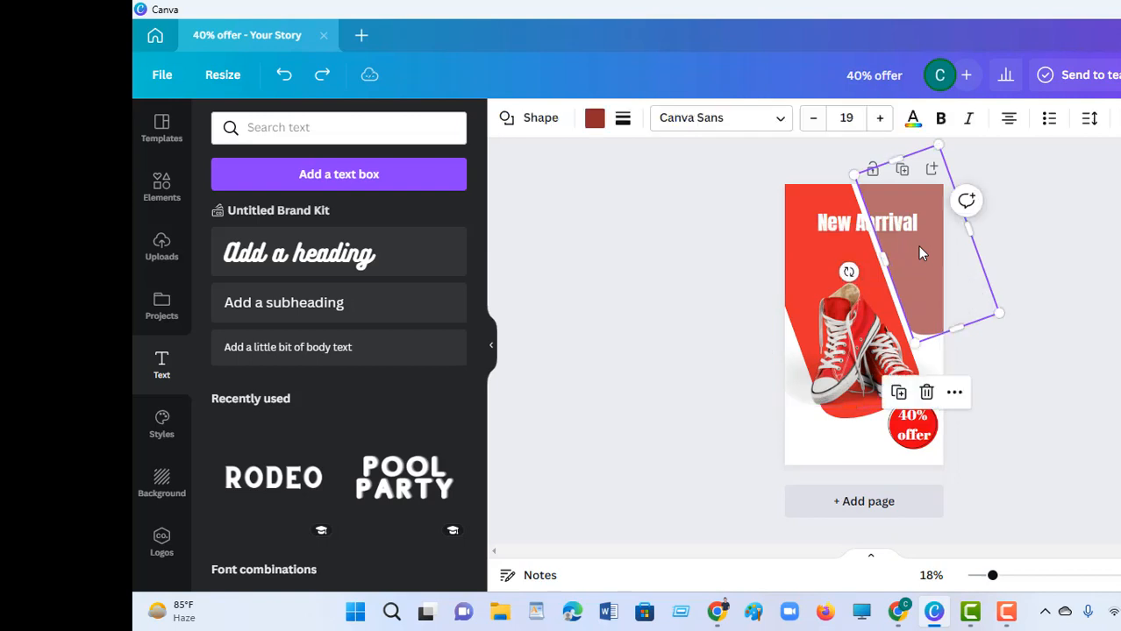
{"action": "left_click_drag", "start_coordinate": [916, 246], "coordinate": [913, 247]}
{"action": "left_click", "coordinate": [815, 249]}
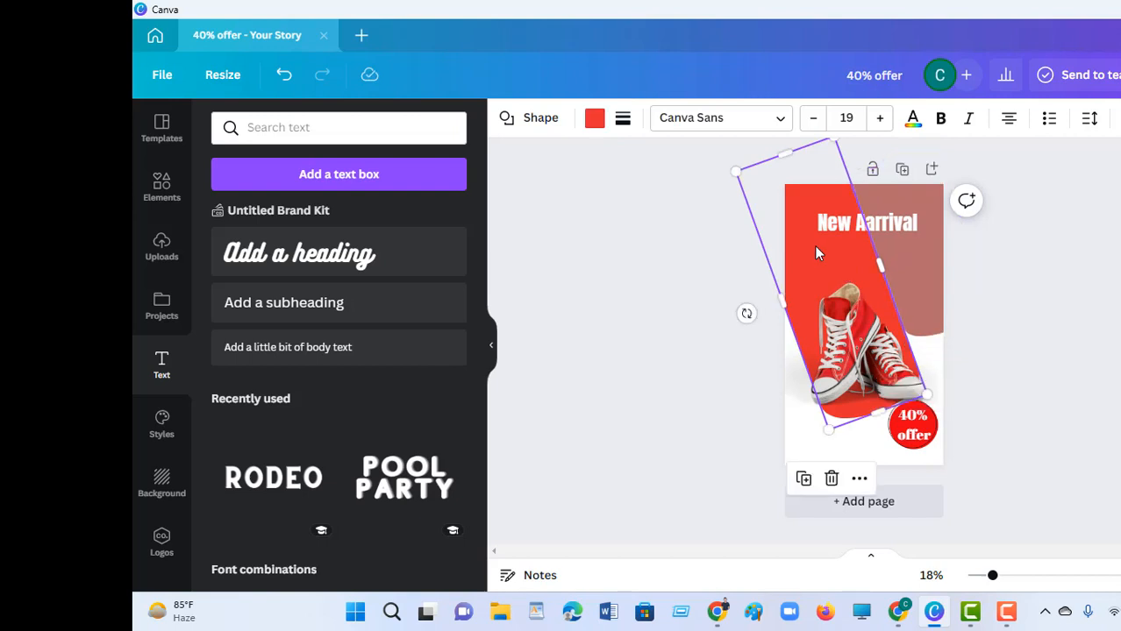
{"action": "key", "text": "Left"}
{"action": "left_click", "coordinate": [674, 246]}
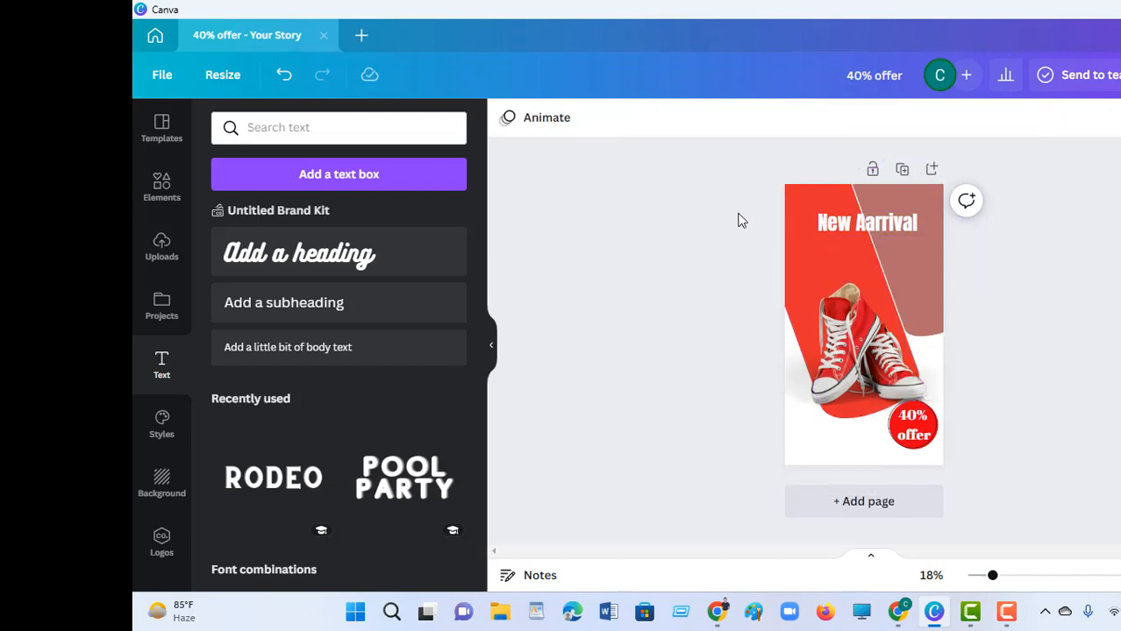
{"action": "left_click_drag", "start_coordinate": [856, 223], "coordinate": [840, 221]}
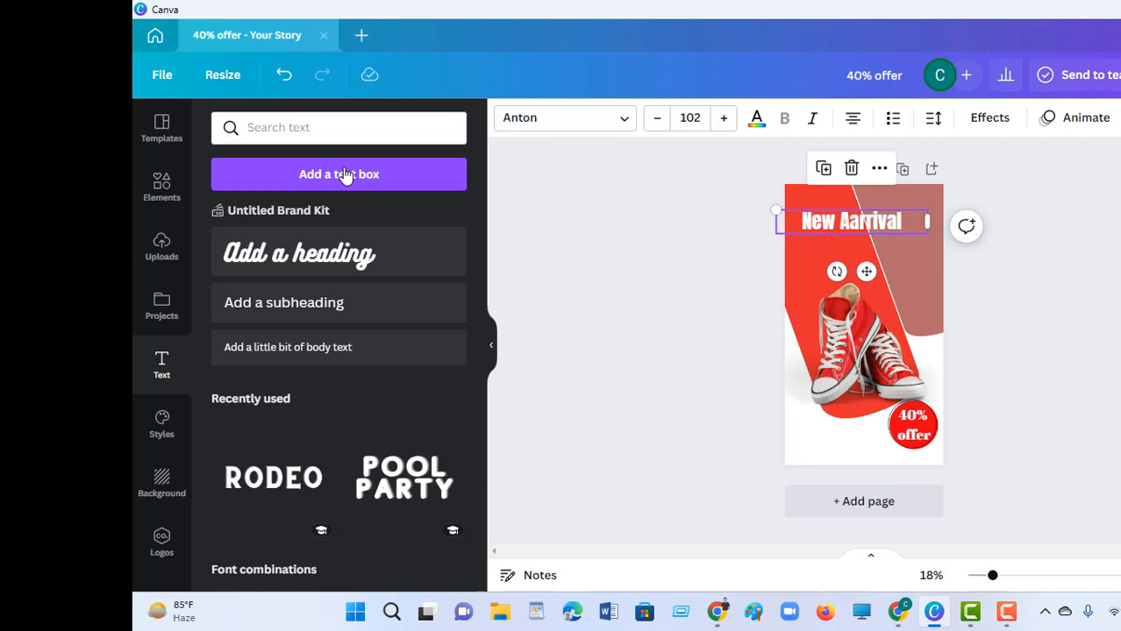
- Search the text styles for "glow"
{"action": "left_click", "coordinate": [294, 127]}
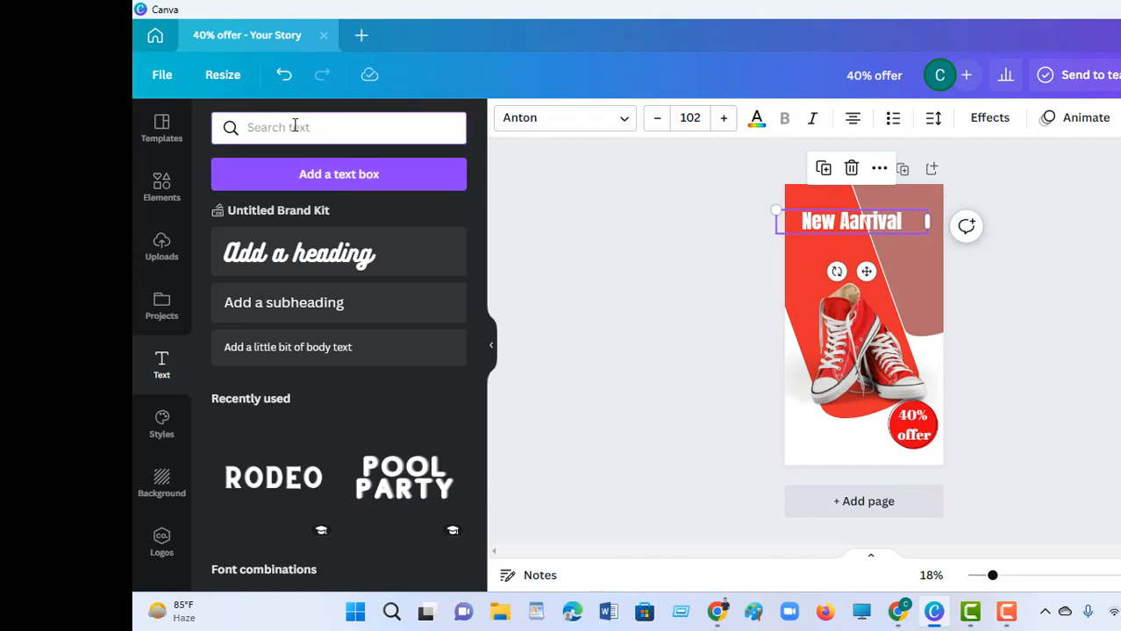
{"action": "type", "text": "glow"}
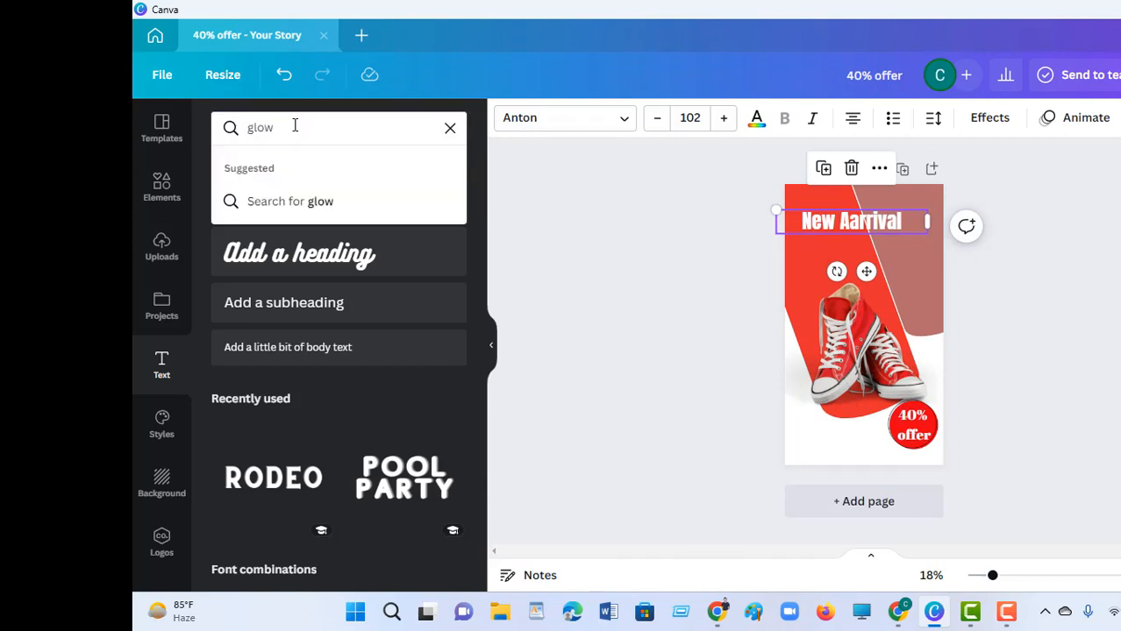
{"action": "key", "text": "Return"}
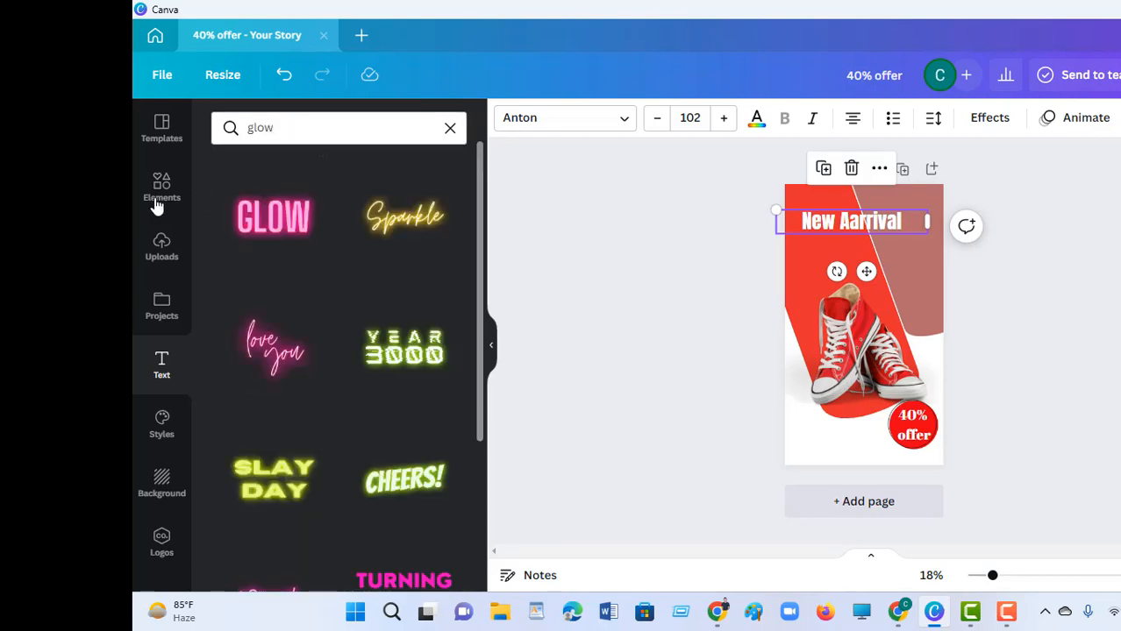
- Search the elements for "glow" and add the white glowing rectangular frame to the page
{"action": "left_click", "coordinate": [161, 185]}
{"action": "left_click", "coordinate": [297, 132]}
{"action": "key", "text": "Return"}
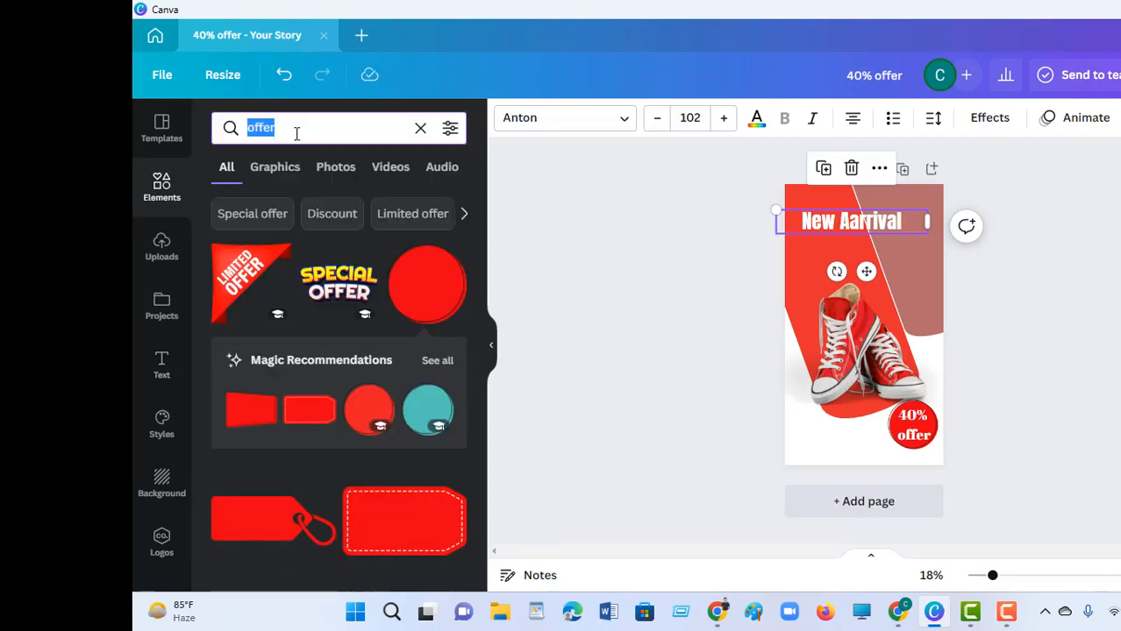
{"action": "type", "text": "glow"}
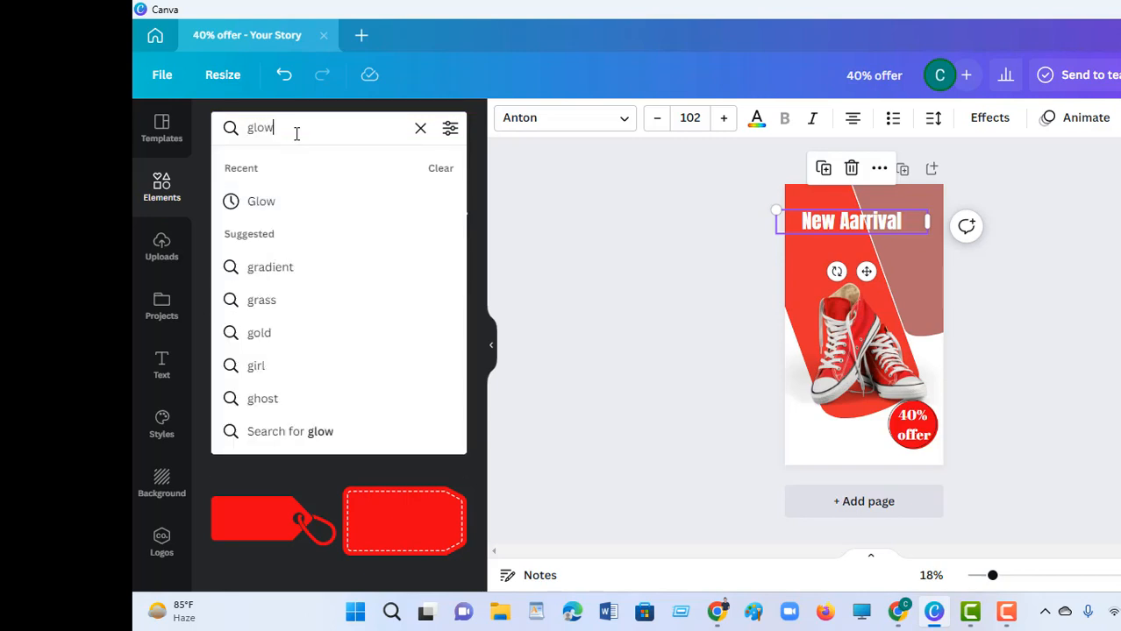
{"action": "key", "text": "Return"}
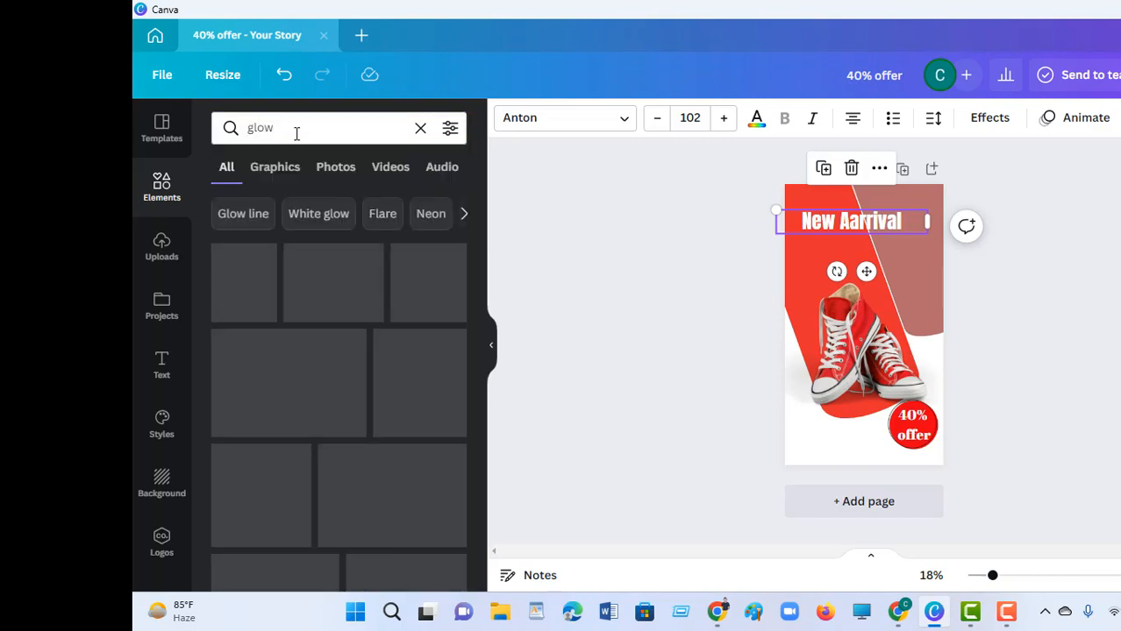
{"action": "left_click", "coordinate": [321, 523]}
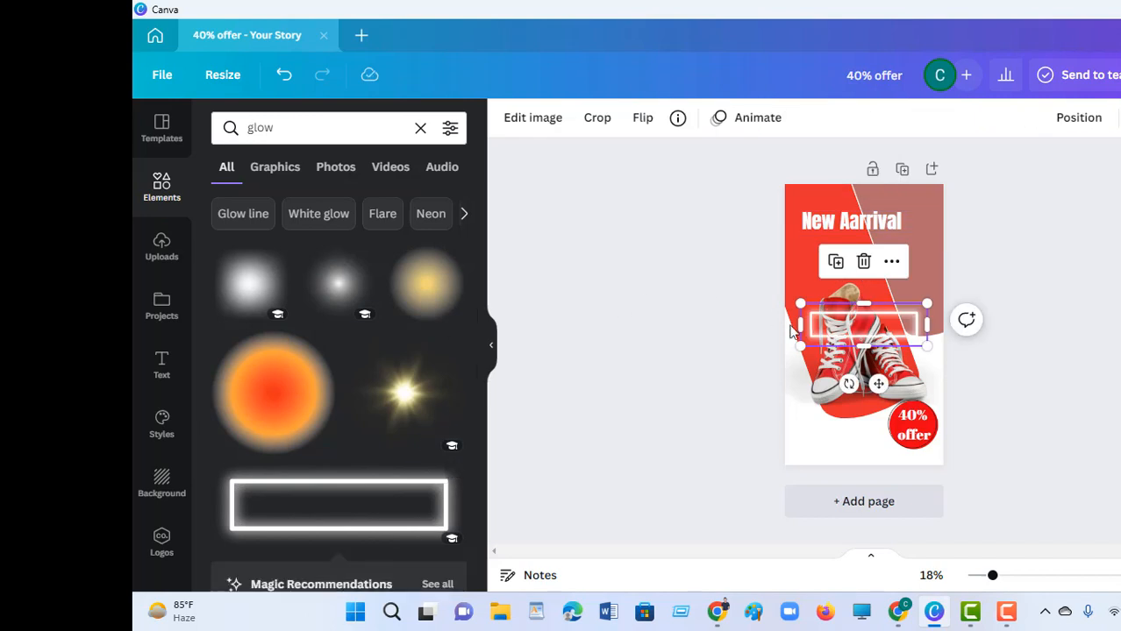
- Move the glowing frame over the "New Aarrival" title and widen it to surround the text
{"action": "left_click_drag", "start_coordinate": [873, 375], "coordinate": [860, 272]}
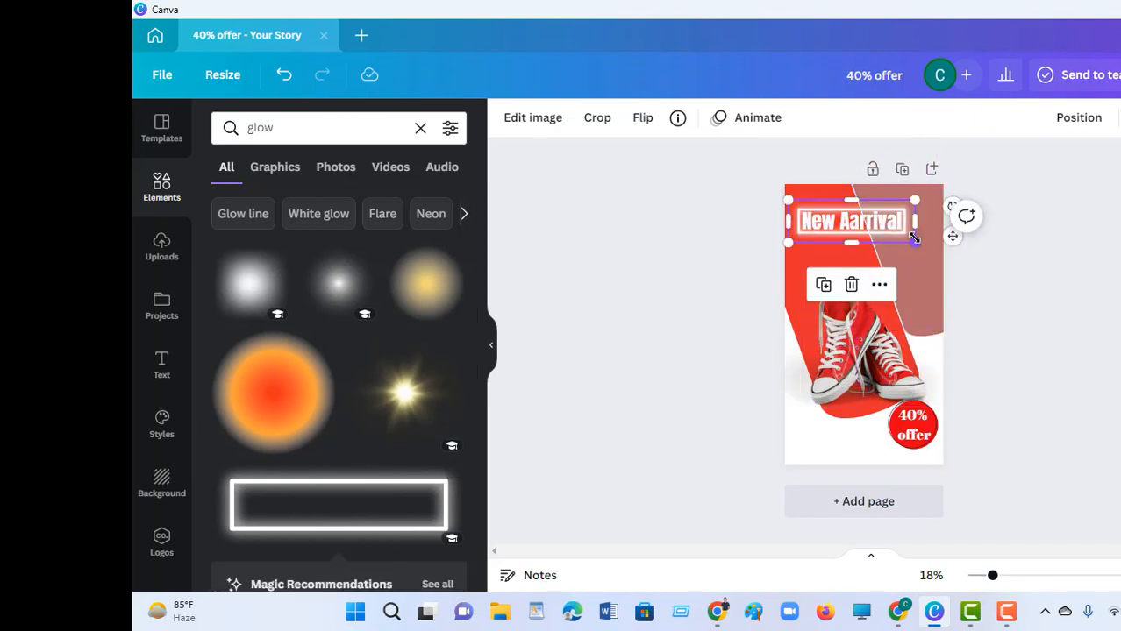
{"action": "left_click_drag", "start_coordinate": [915, 242], "coordinate": [931, 253]}
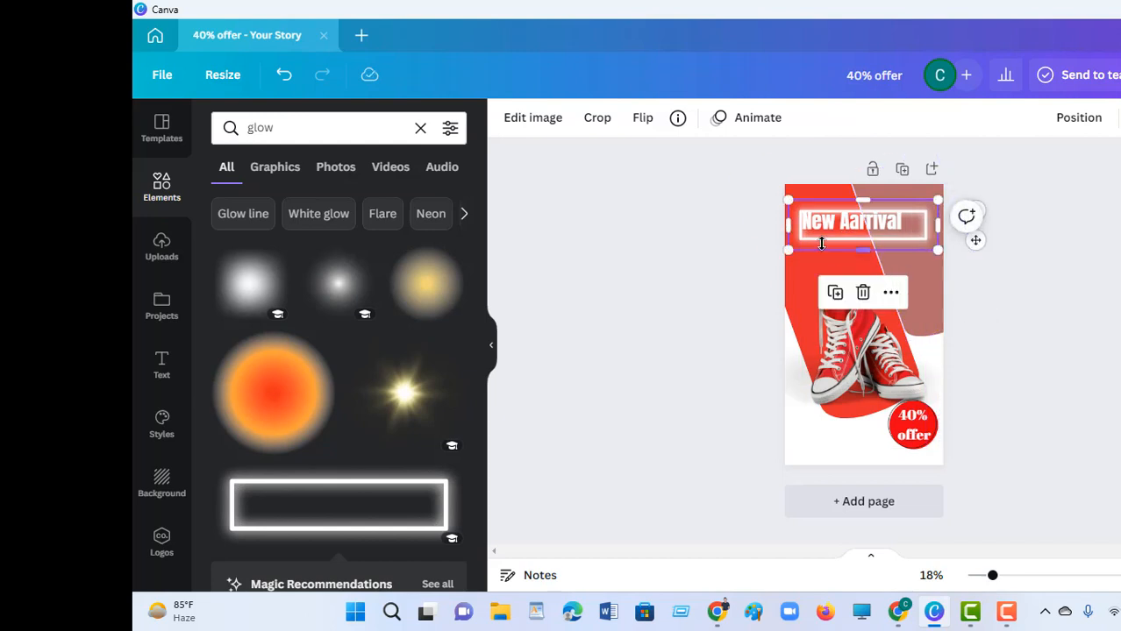
{"action": "left_click_drag", "start_coordinate": [783, 218], "coordinate": [773, 218]}
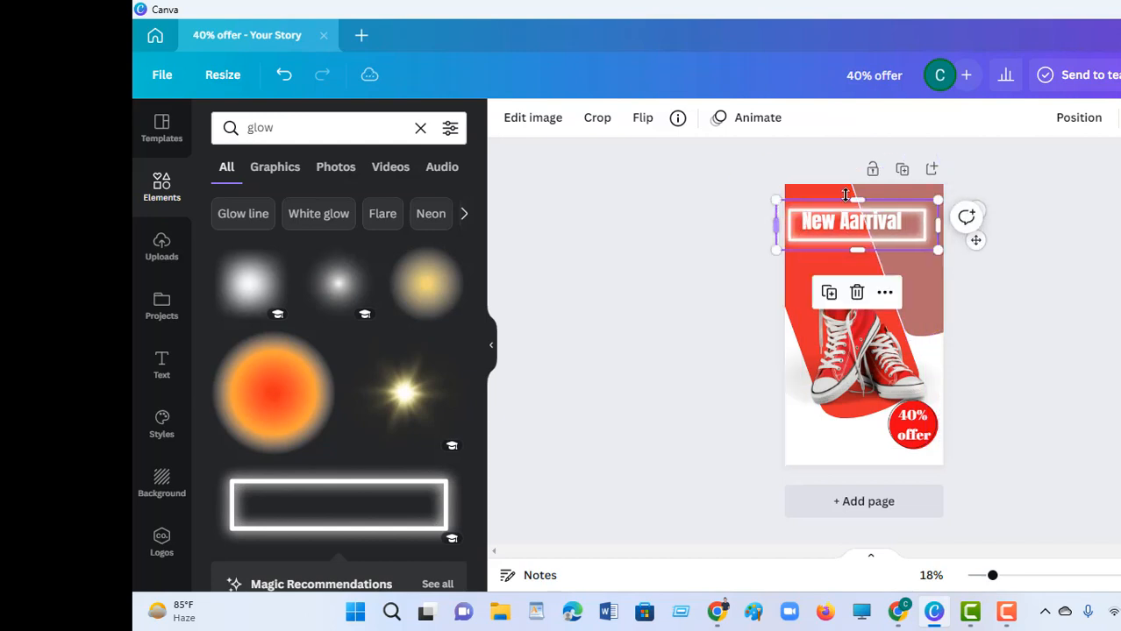
{"action": "left_click_drag", "start_coordinate": [852, 191], "coordinate": [851, 189]}
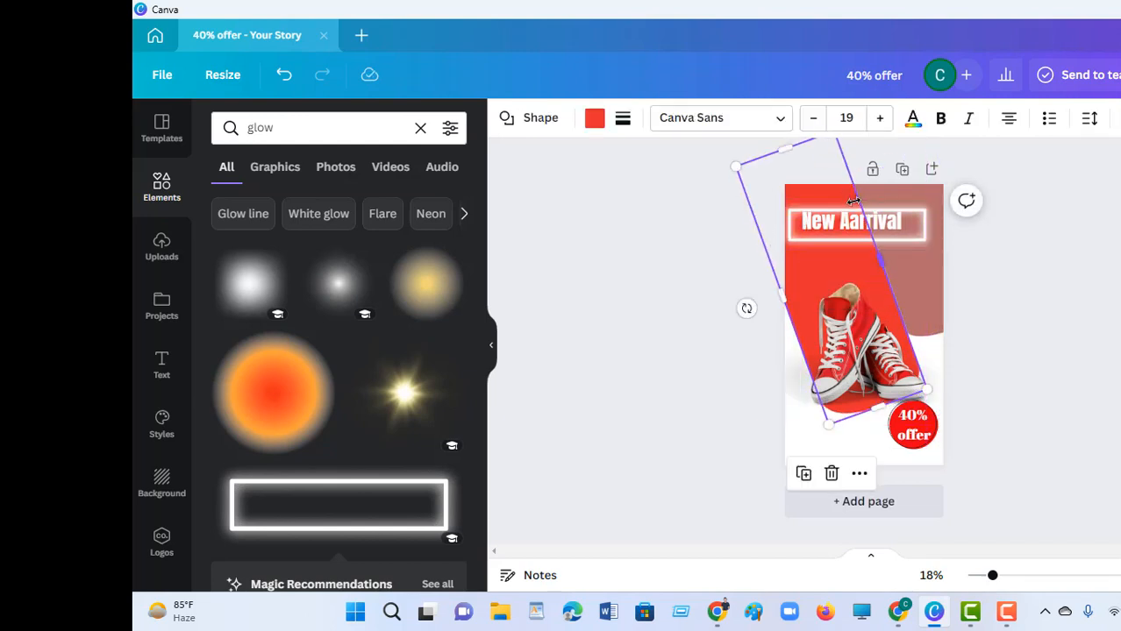
{"action": "key", "text": "ctrl+z"}
{"action": "left_click", "coordinate": [904, 237]}
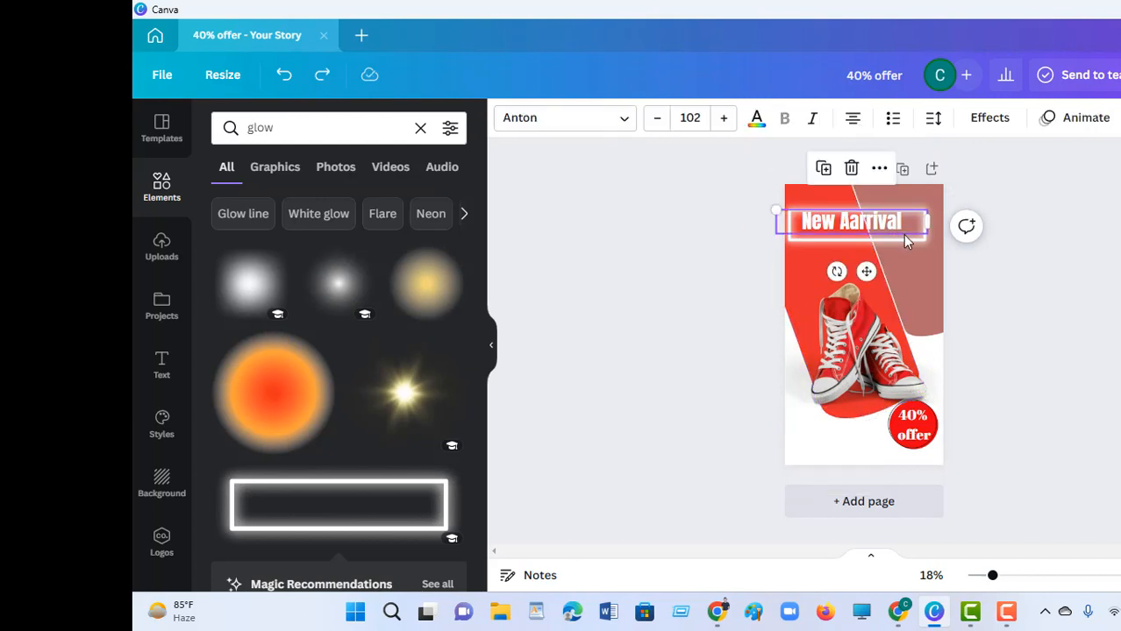
- Stretch the glowing frame upward to about 1,105 by 401 and nudge it slightly right on the page
{"action": "left_click", "coordinate": [907, 228]}
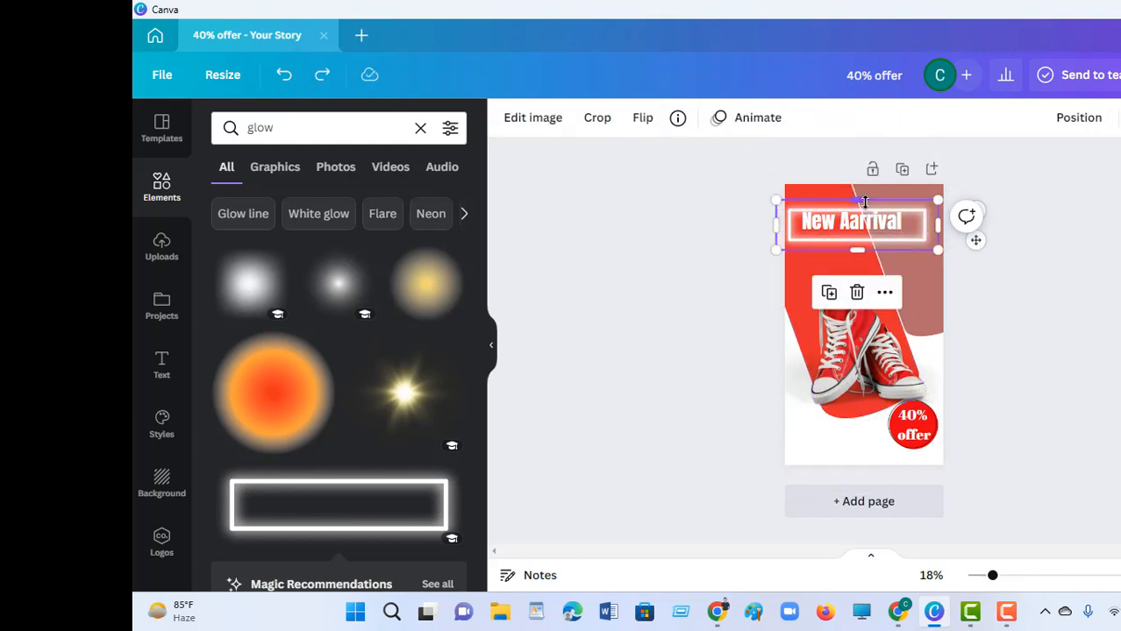
{"action": "left_click_drag", "start_coordinate": [865, 199], "coordinate": [865, 190]}
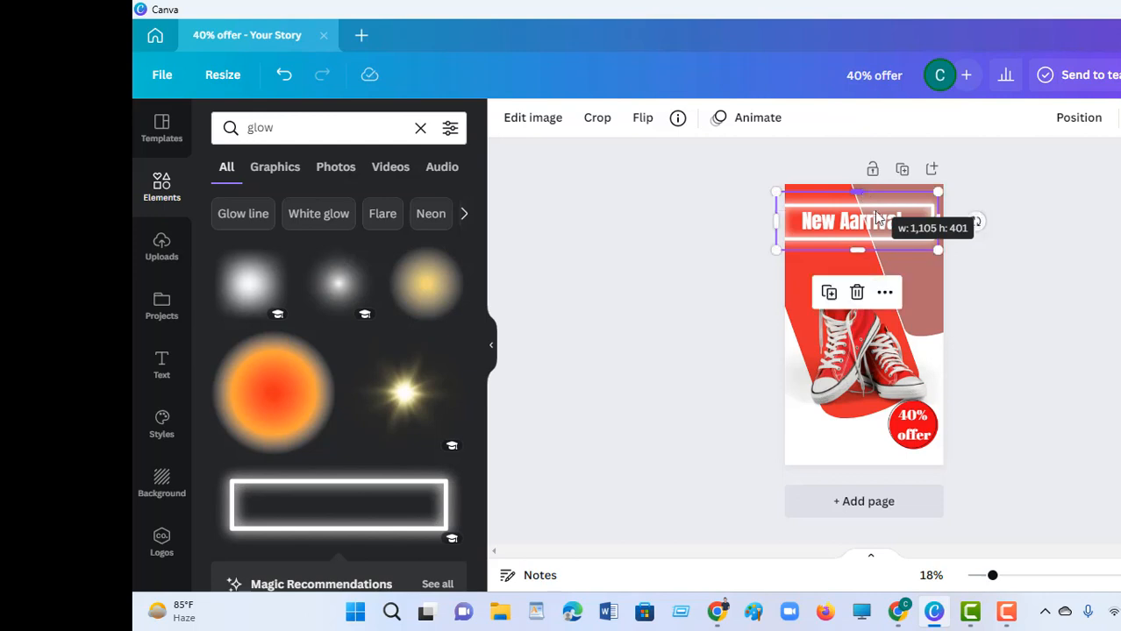
{"action": "left_click", "coordinate": [1020, 292]}
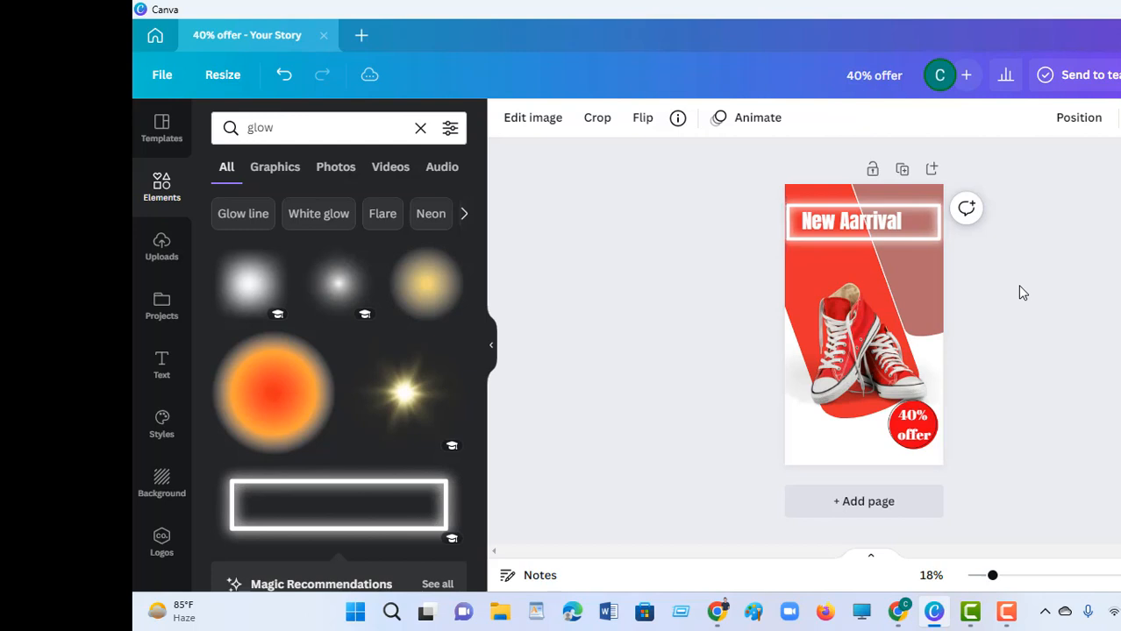
{"action": "key", "text": "Tab"}
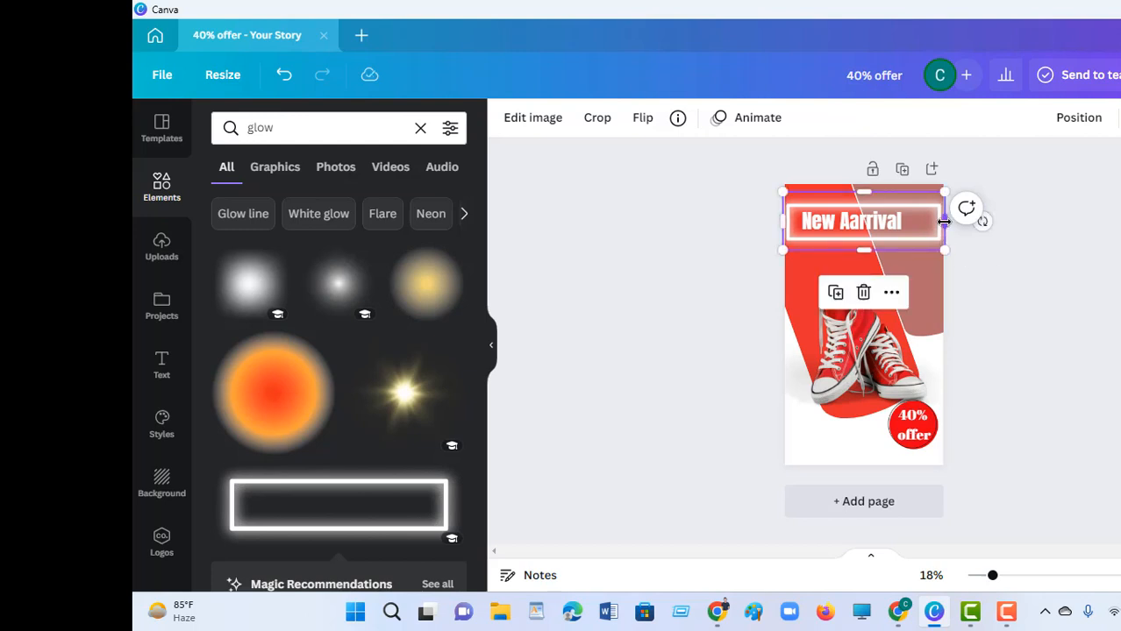
- Shrink the glowing frame to fit more closely around the title, and nudge it up and slightly right
{"action": "mouse_move", "coordinate": [944, 221]}
{"action": "left_mouse_down"}
{"action": "mouse_move", "coordinate": [923, 222]}
{"action": "mouse_move", "coordinate": [943, 220]}
{"action": "left_mouse_up"}
{"action": "left_click_drag", "start_coordinate": [871, 248], "coordinate": [871, 245]}
{"action": "left_click_drag", "start_coordinate": [944, 190], "coordinate": [927, 197]}
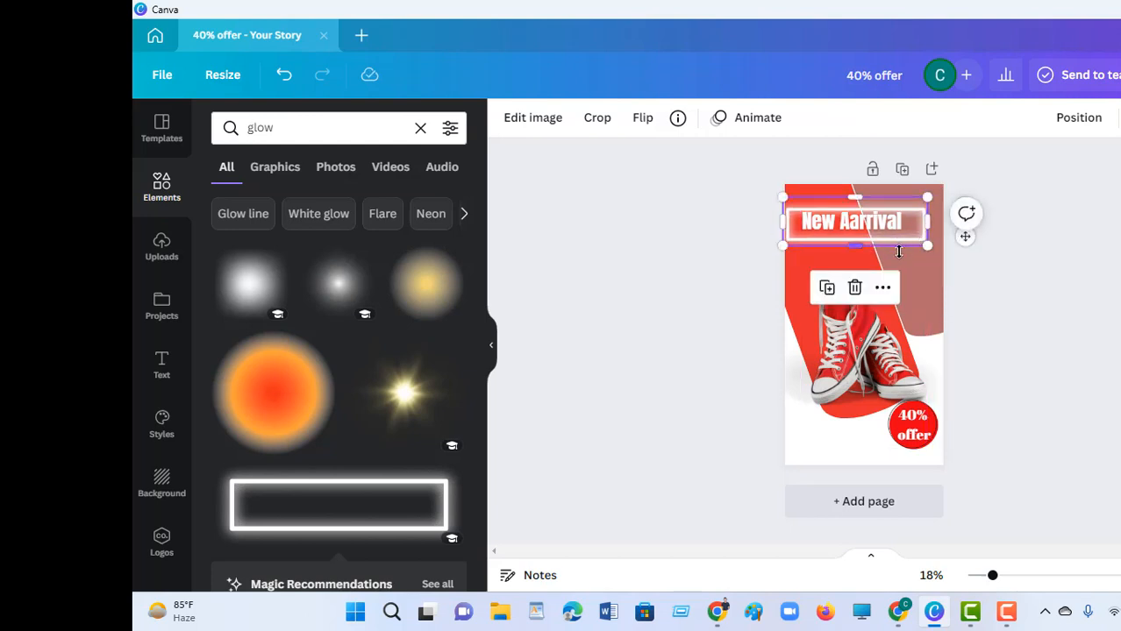
{"action": "key", "text": "Escape"}
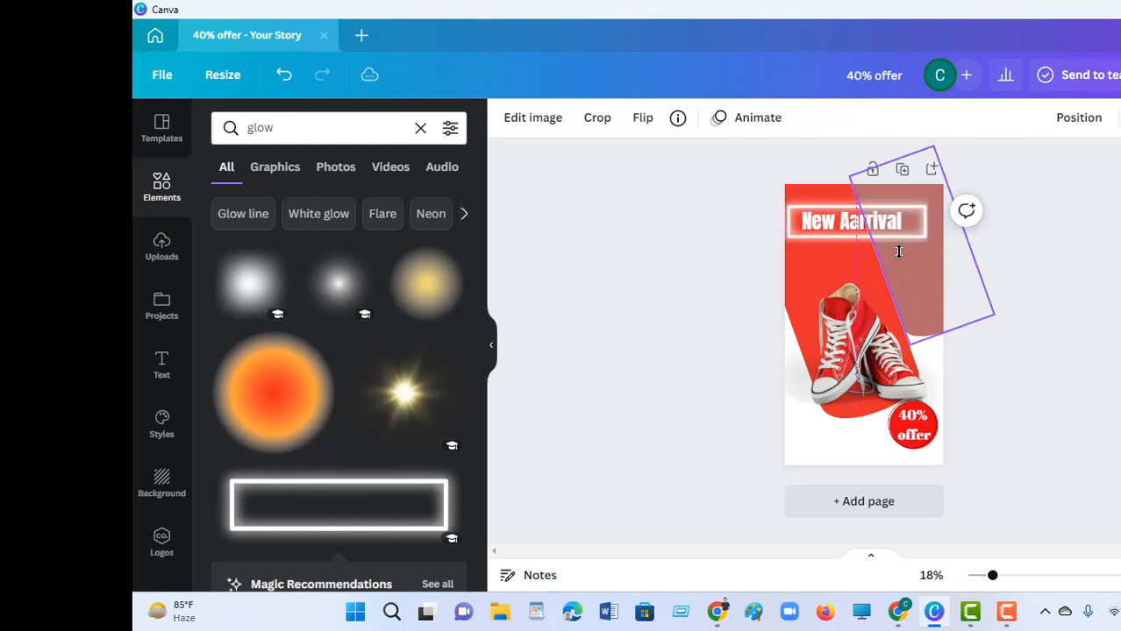
{"action": "left_click", "coordinate": [842, 236]}
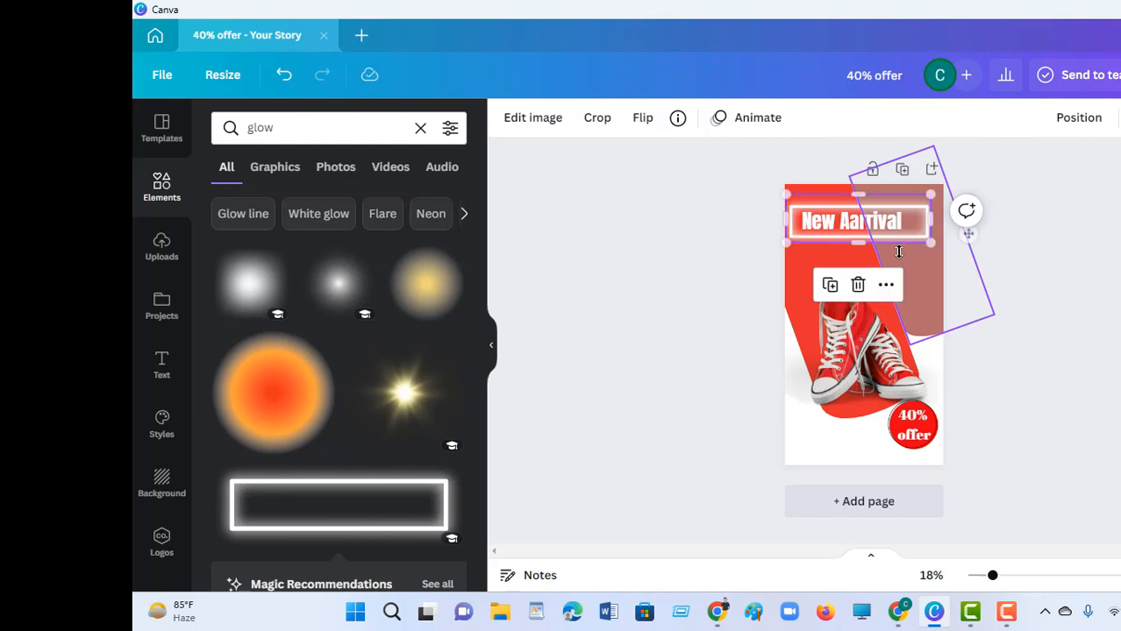
- Nudge the "New Aarrival" title slightly right to center it inside the glowing frame
{"action": "left_click", "coordinate": [828, 226]}
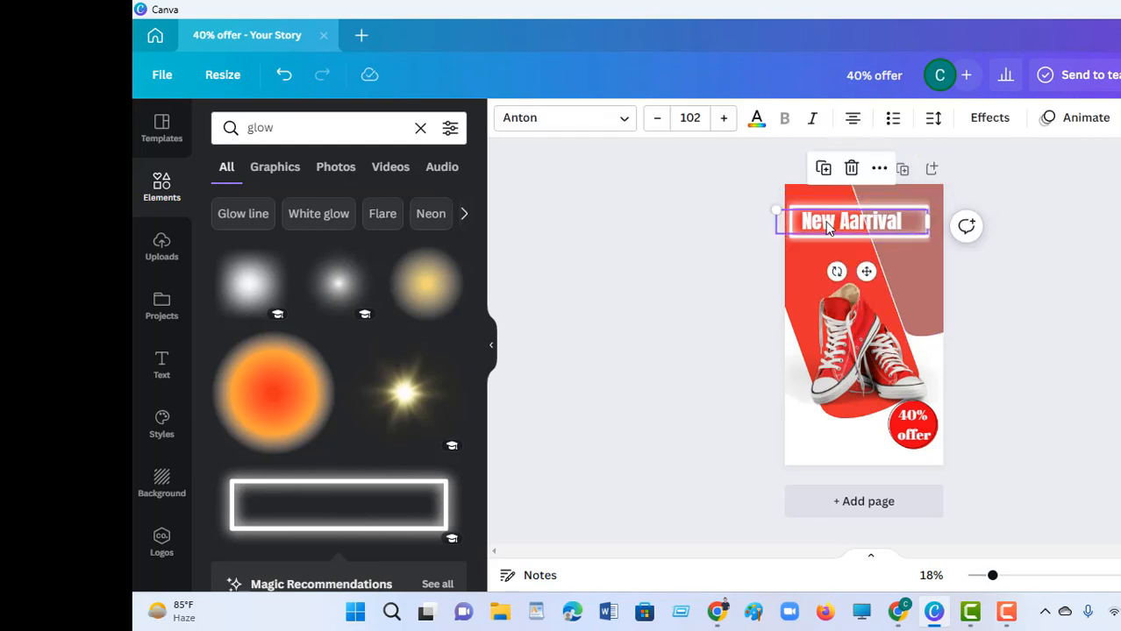
{"action": "left_click", "coordinate": [827, 226]}
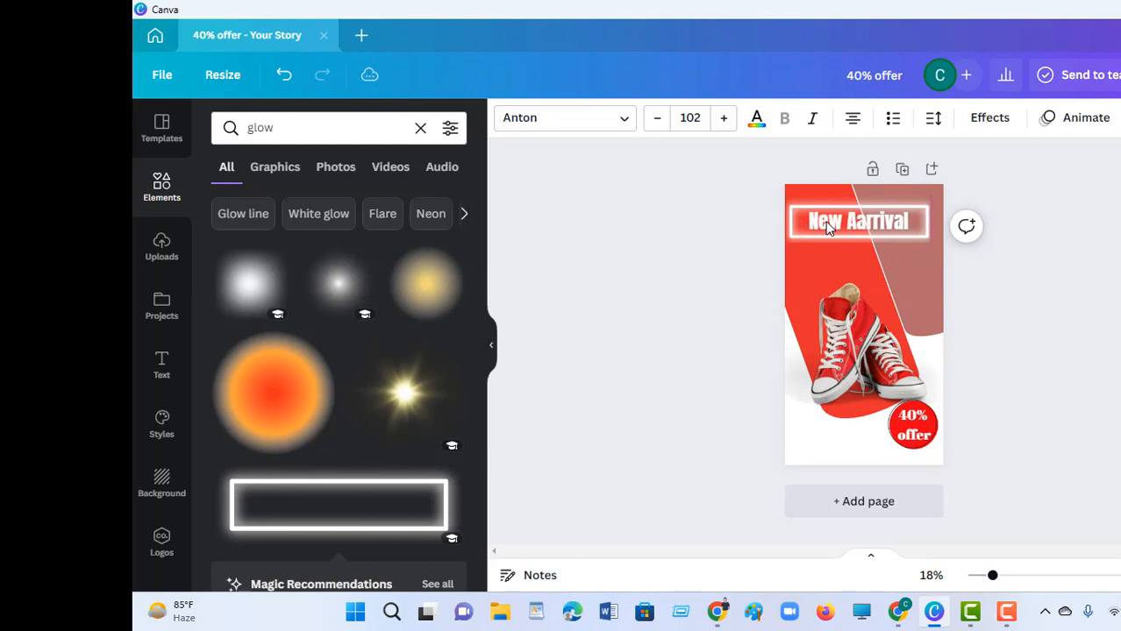
{"action": "key", "text": "Escape"}
{"action": "key", "text": "Escape"}
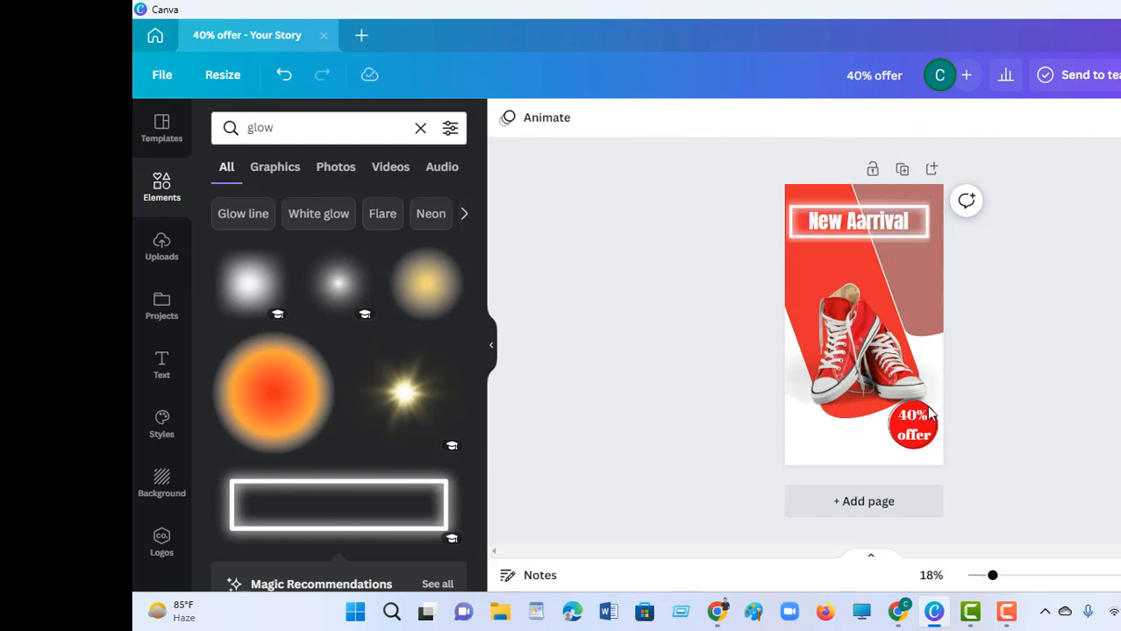
- Search the elements for "shop now" and place the rectangular SHOP NOW label just below the title frame
{"action": "left_click", "coordinate": [421, 129]}
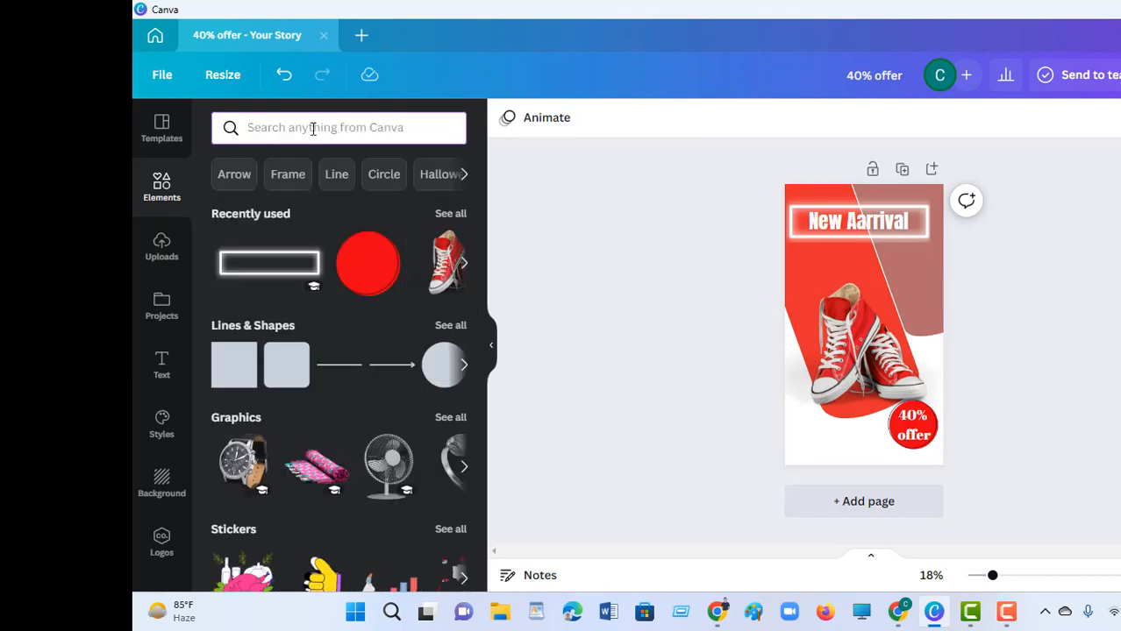
{"action": "left_click", "coordinate": [313, 128]}
{"action": "type", "text": "shop"}
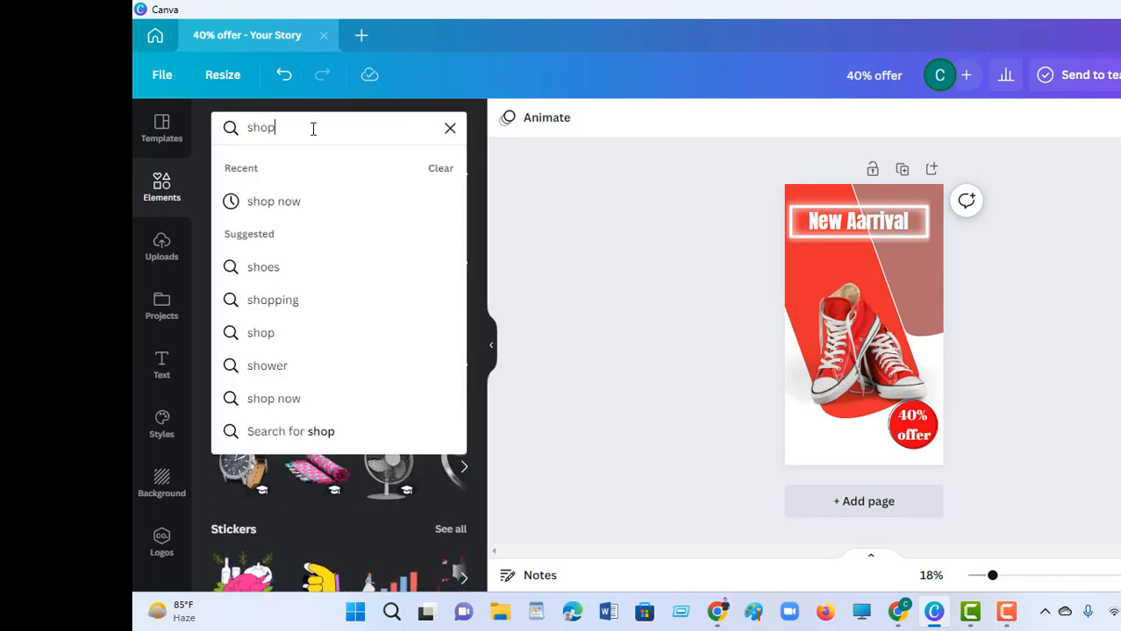
{"action": "type", "text": " now"}
{"action": "key", "text": "Return"}
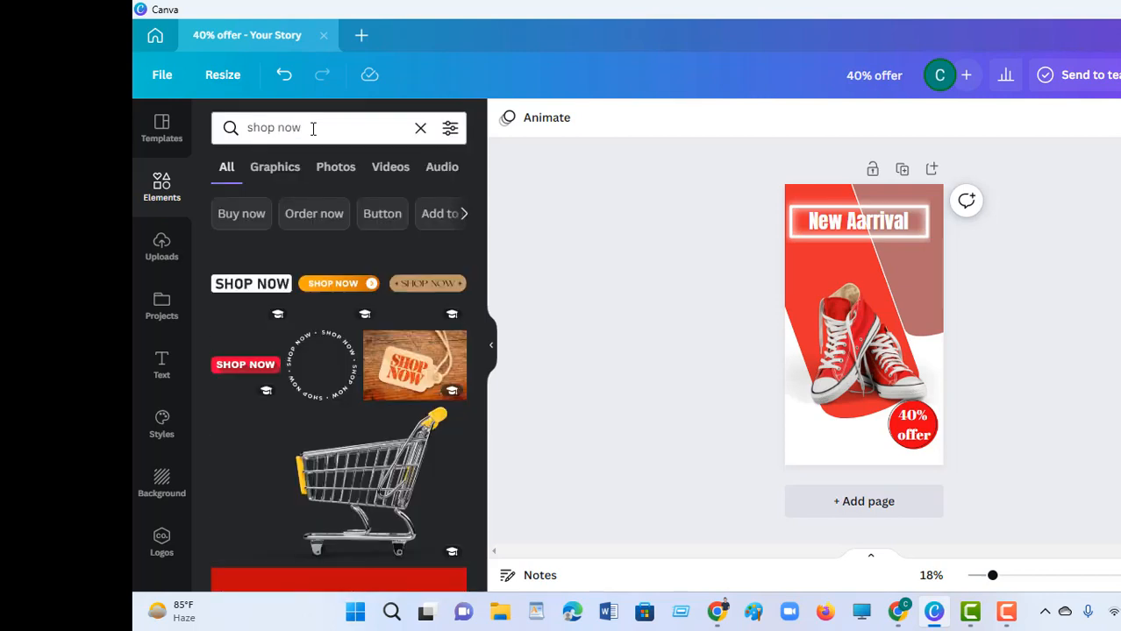
{"action": "left_click", "coordinate": [226, 289]}
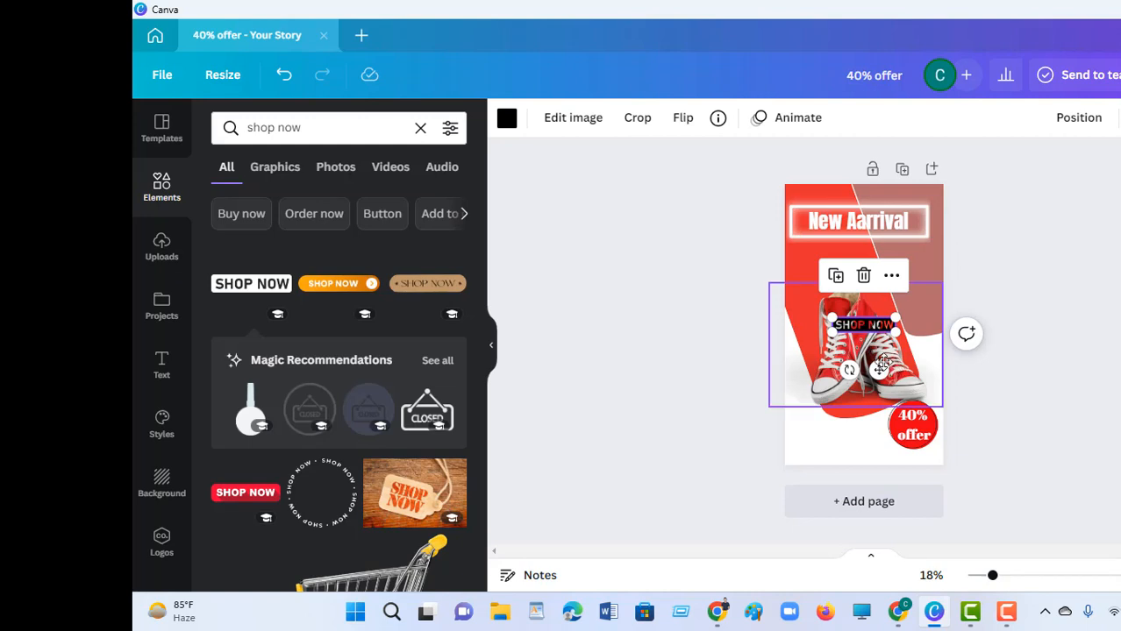
{"action": "left_click_drag", "start_coordinate": [879, 366], "coordinate": [844, 299]}
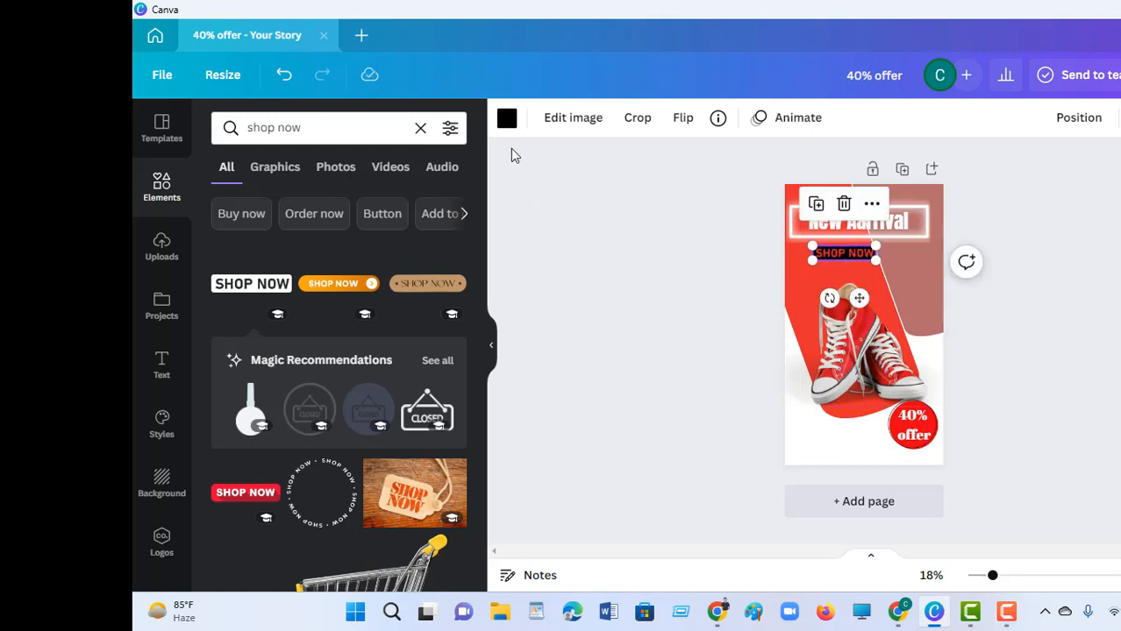
- Recolor the SHOP NOW label white using the photo colors
{"action": "left_click", "coordinate": [506, 118]}
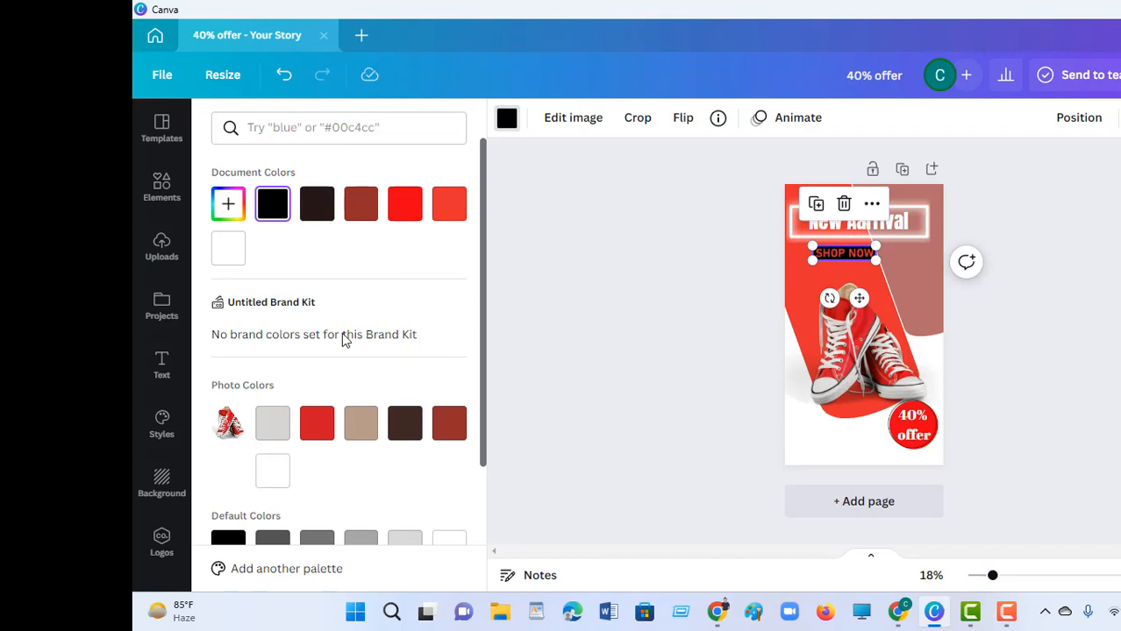
{"action": "left_click", "coordinate": [274, 471]}
{"action": "key", "text": "Escape"}
{"action": "key", "text": "Escape"}
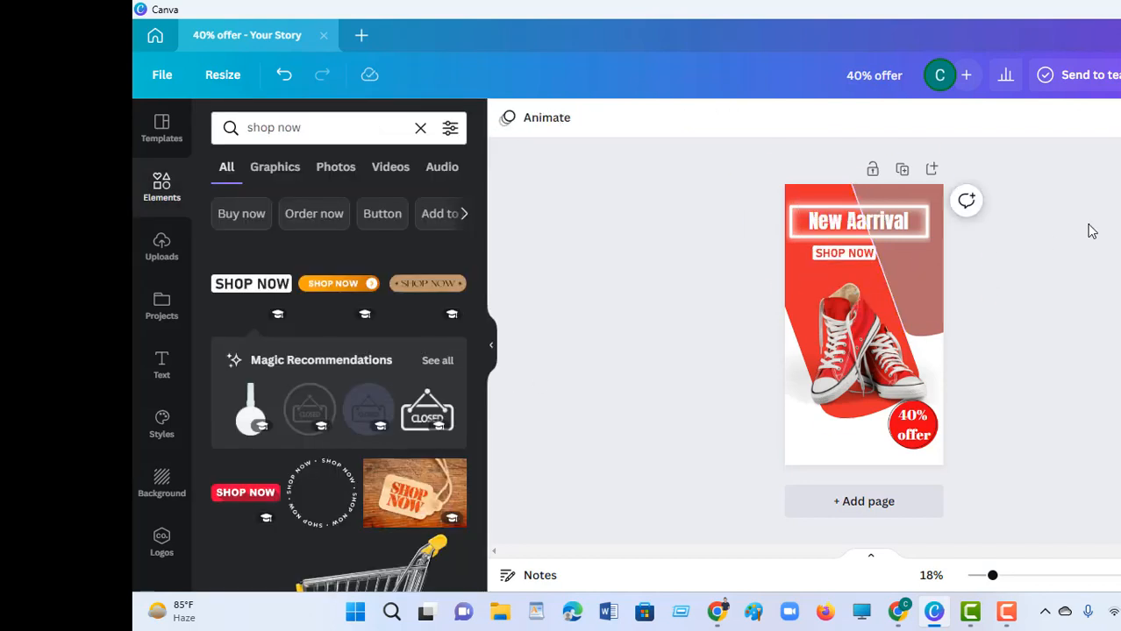
- Reduce the "40% offer" badge text to size 63.3 and center it within the red circle
{"action": "left_click", "coordinate": [909, 443]}
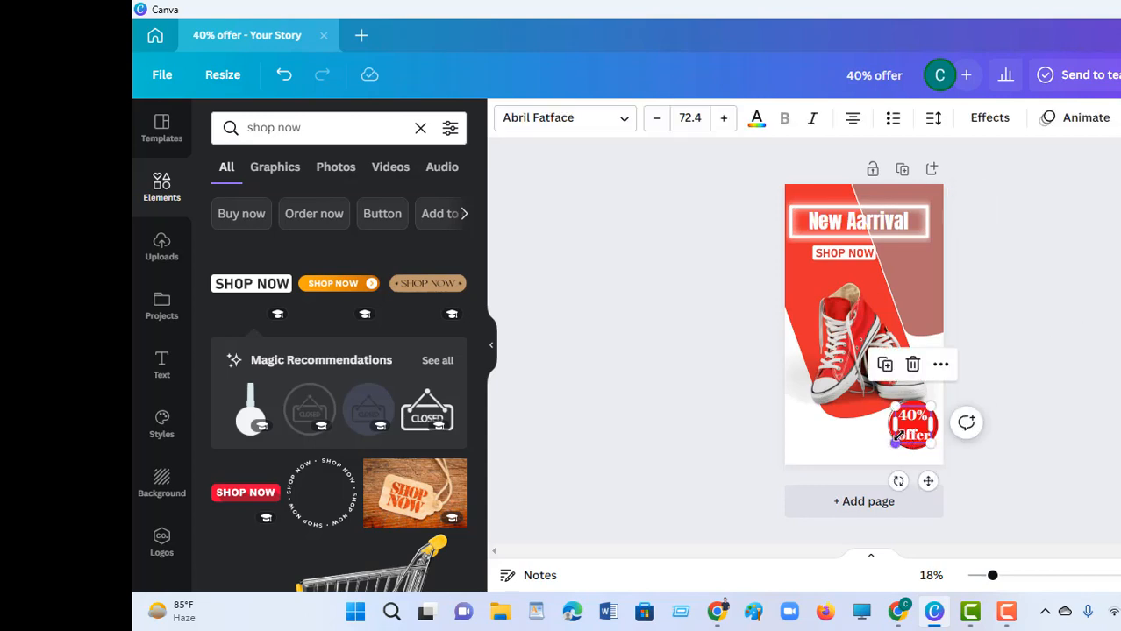
{"action": "left_click_drag", "start_coordinate": [898, 436], "coordinate": [904, 430]}
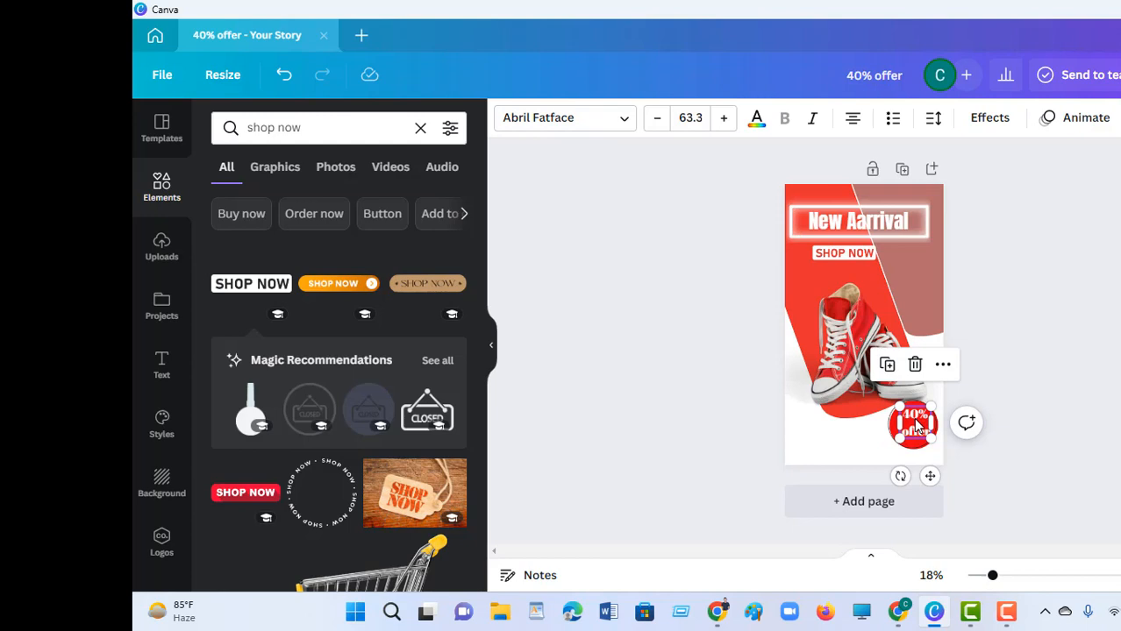
{"action": "key", "text": "Escape"}
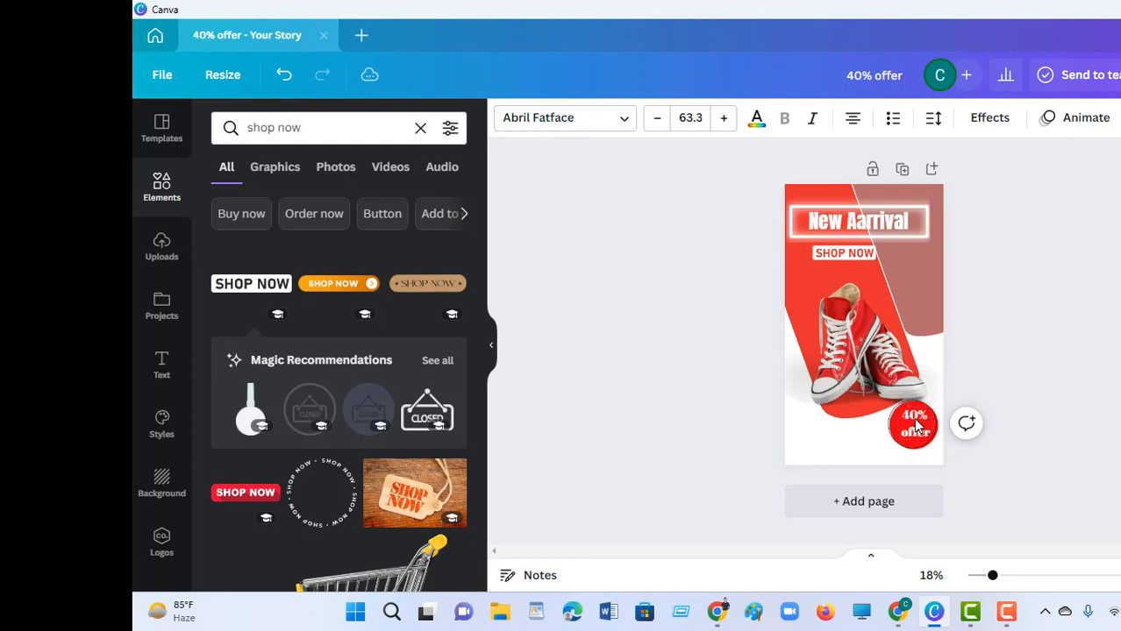
{"action": "left_click", "coordinate": [916, 425]}
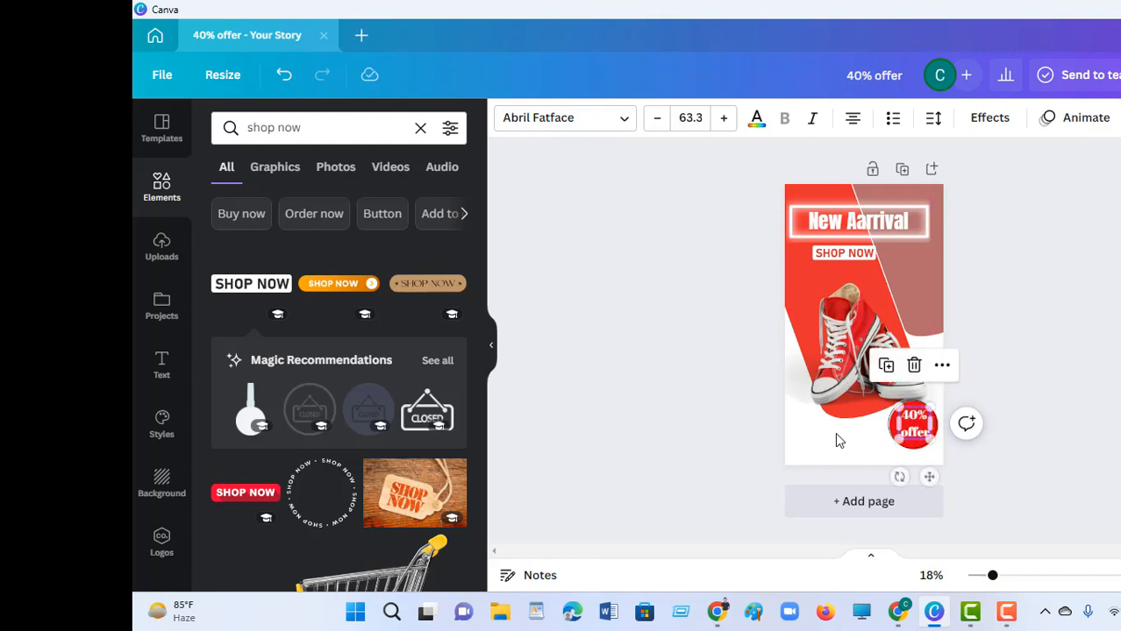
{"action": "left_click", "coordinate": [1111, 317]}
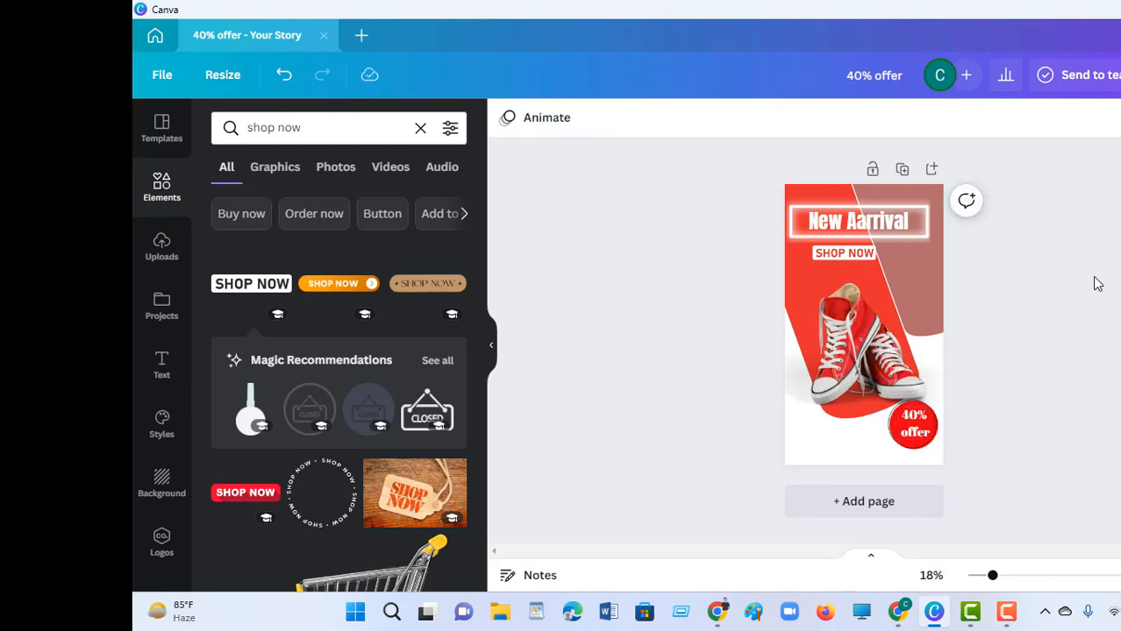
- Download the design as a PNG at 1,080 × 1,920 px, saved as "40% offer" in the Downloads folder
{"action": "left_click", "coordinate": [1119, 75]}
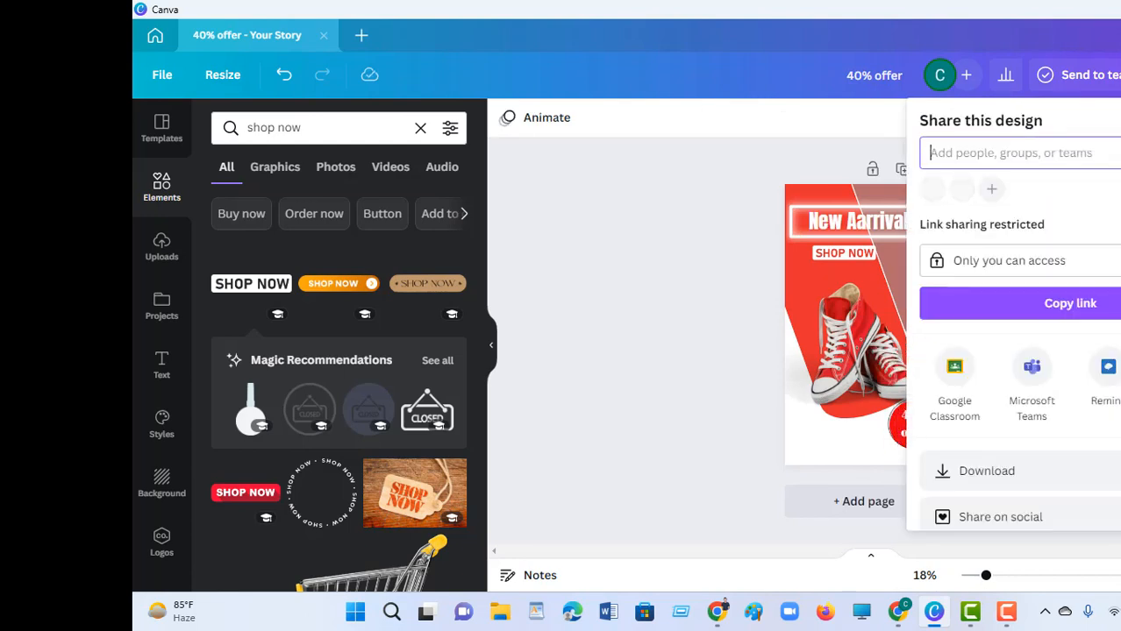
{"action": "left_click", "coordinate": [954, 475]}
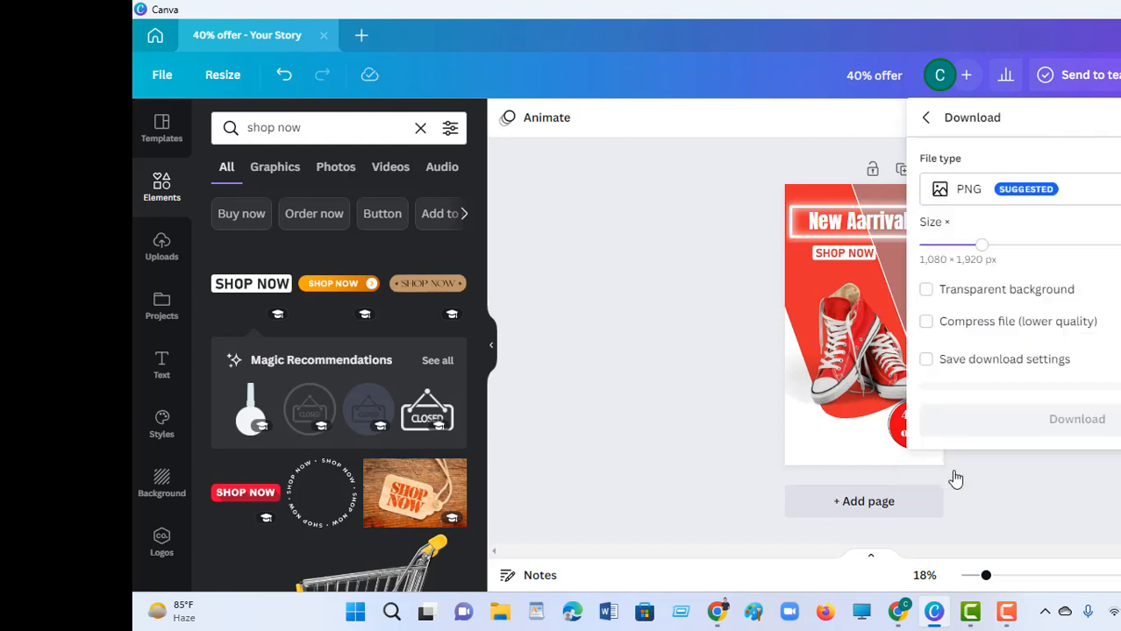
{"action": "left_click", "coordinate": [1017, 417]}
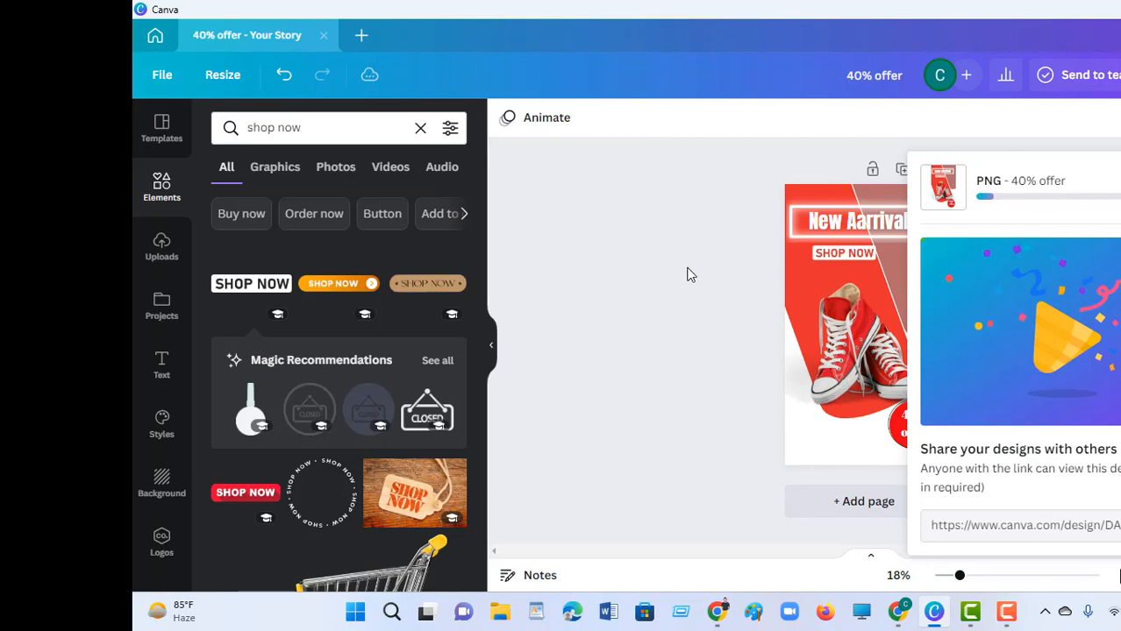
{"action": "left_click", "coordinate": [689, 274]}
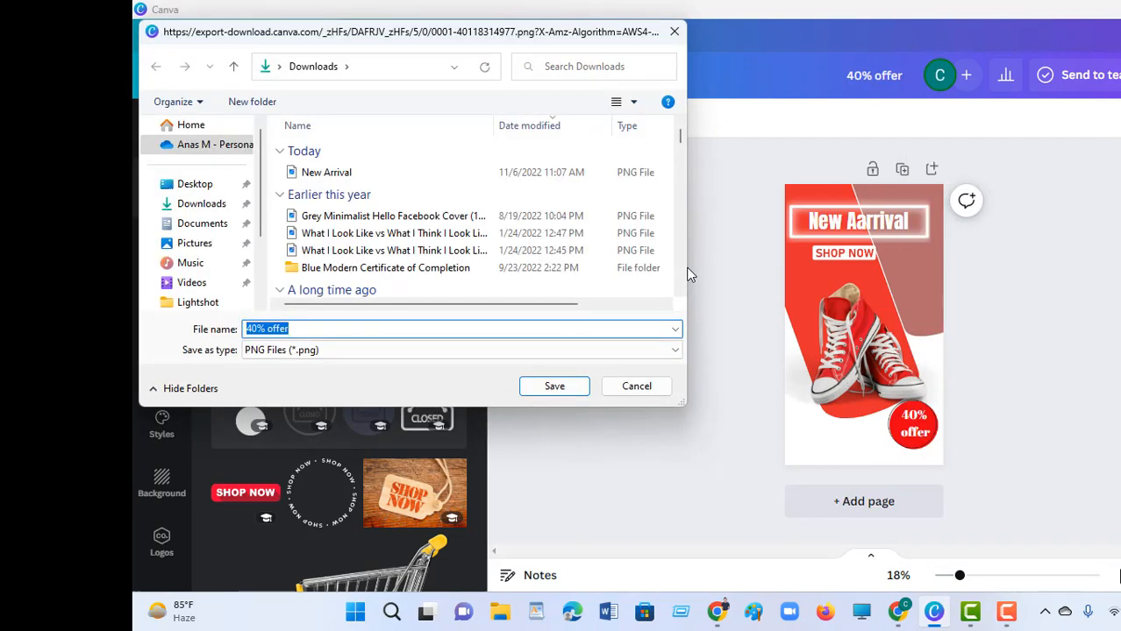
{"action": "key", "text": "Return"}
{"action": "left_click", "coordinate": [689, 274]}
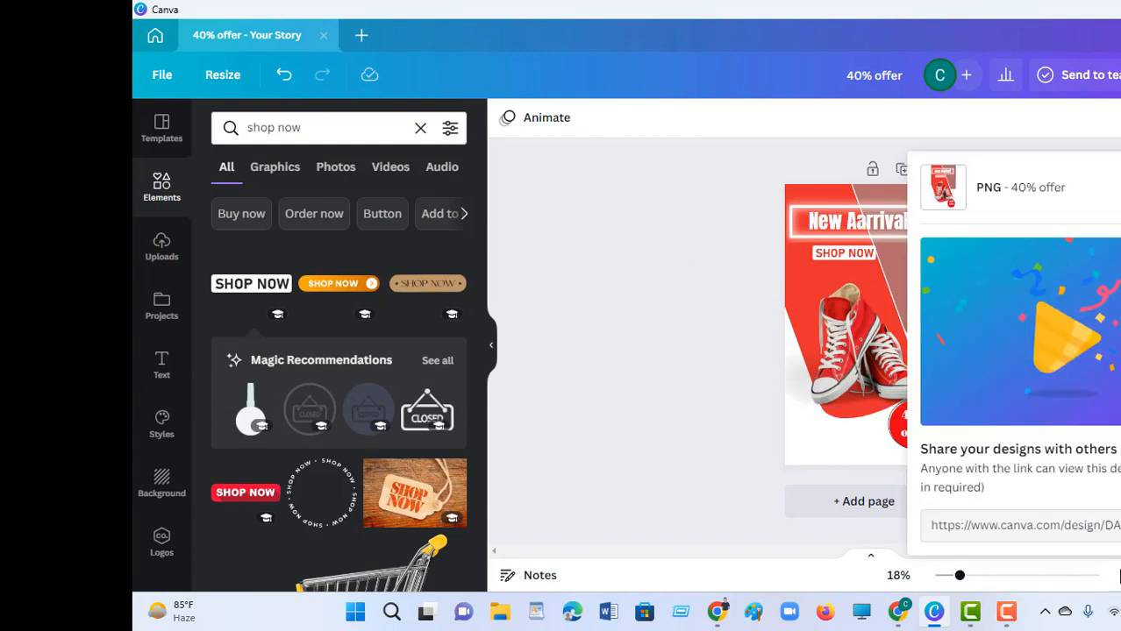
- Switch to the desktop's Downloads folder and open the "40% offer" image to view it
{"action": "key", "text": "super+d"}
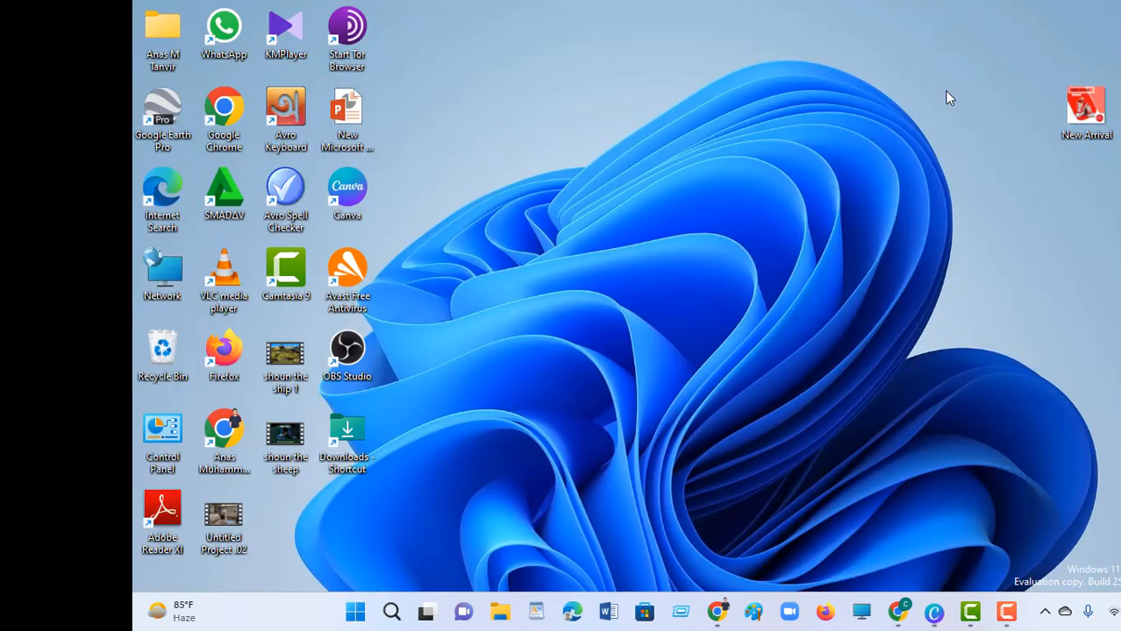
{"action": "double_click", "coordinate": [342, 434]}
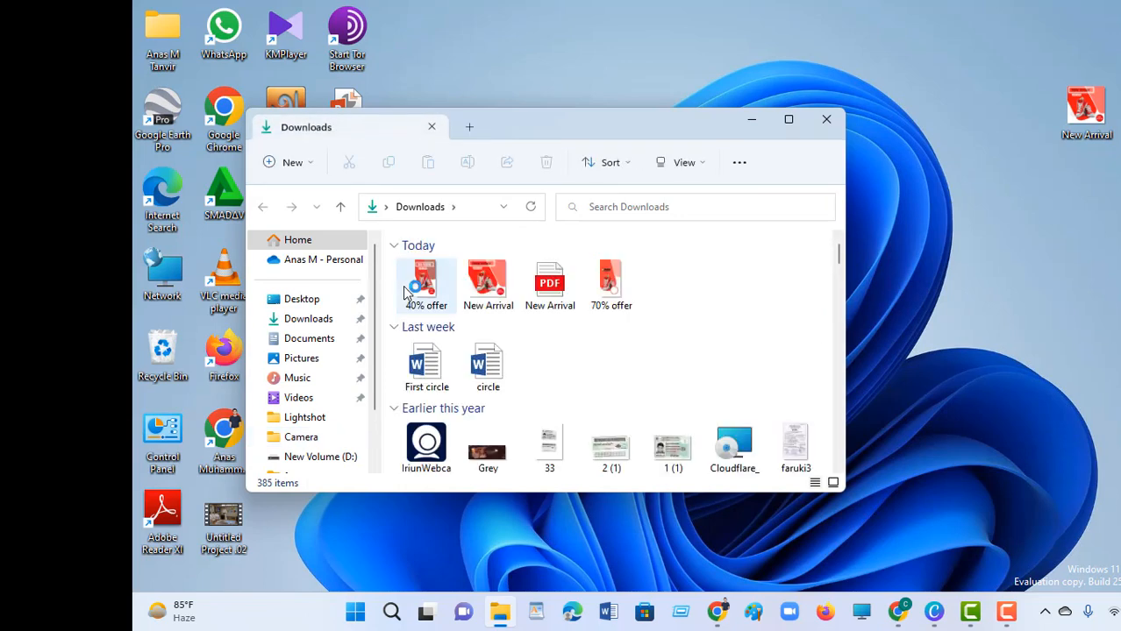
{"action": "double_click", "coordinate": [408, 293]}
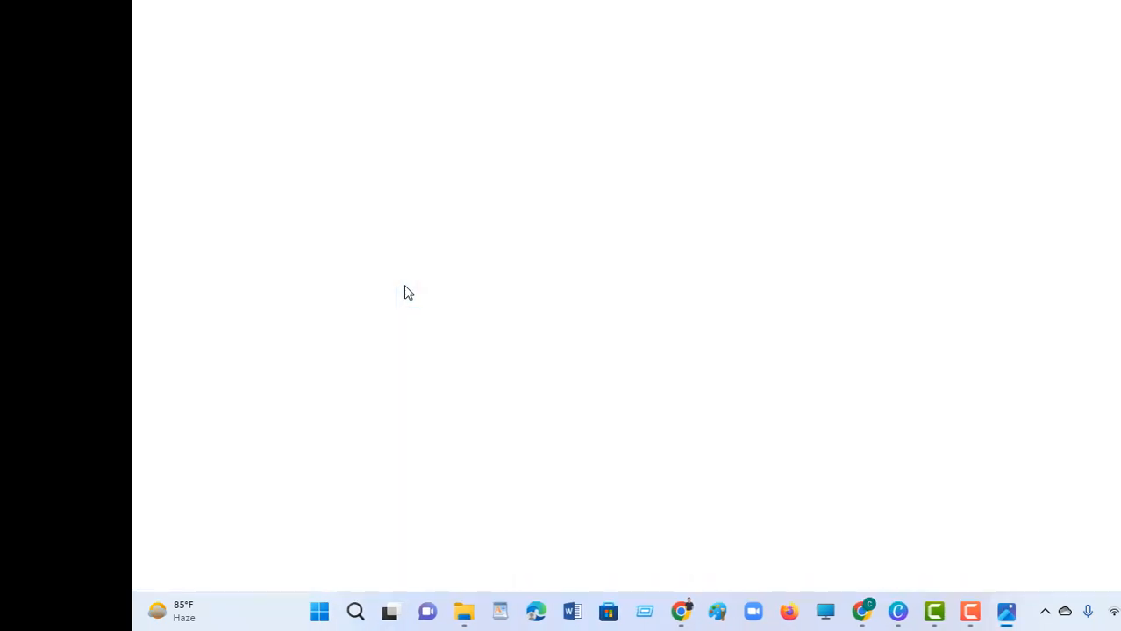